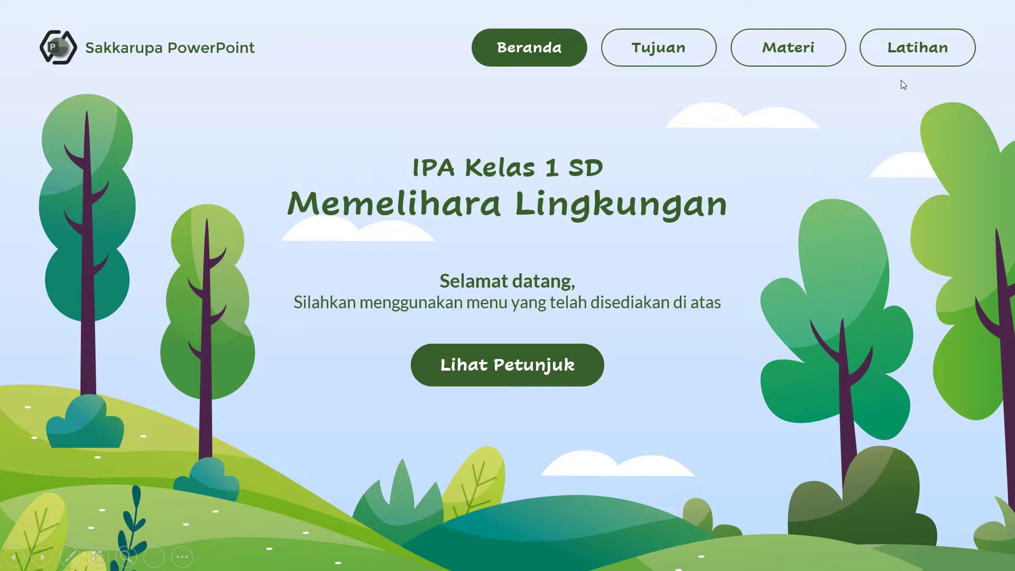
In the slideshow, visit the instructions slide, the home slide, Tujuan, then the Materi menu.
{"action": "left_click", "coordinate": [589, 366]}
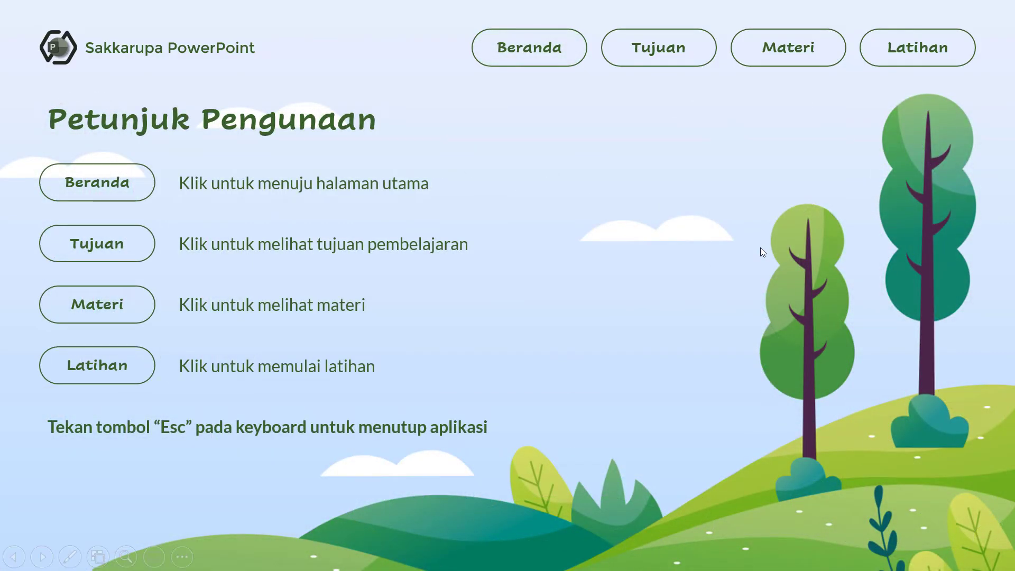
{"action": "left_click", "coordinate": [549, 53]}
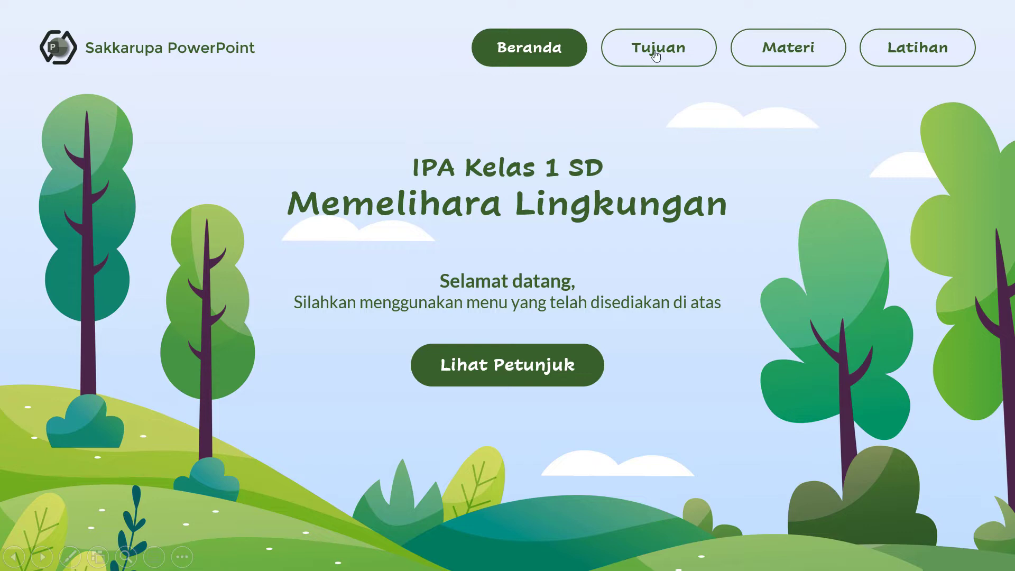
{"action": "left_click", "coordinate": [656, 52]}
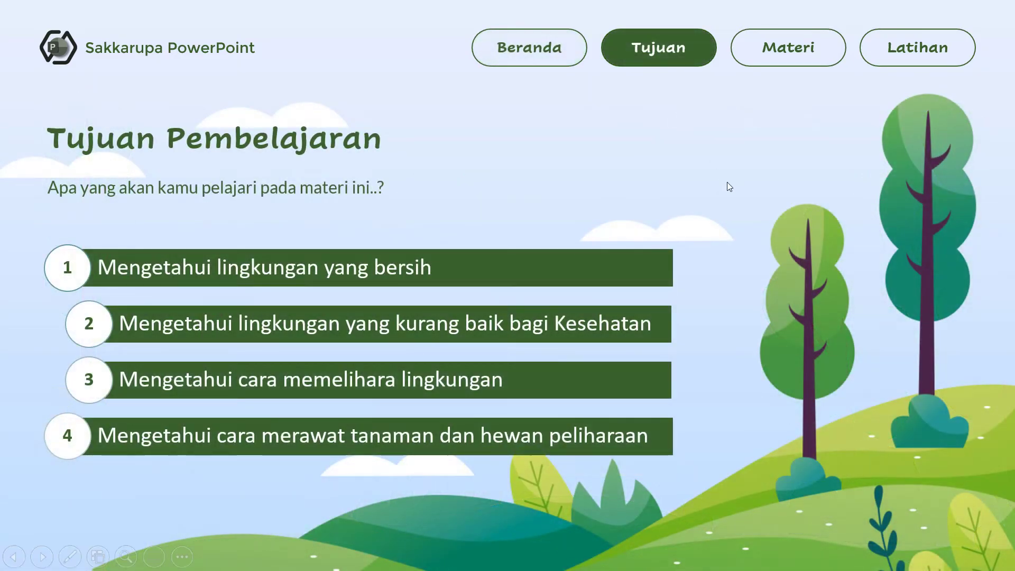
{"action": "left_click", "coordinate": [781, 59]}
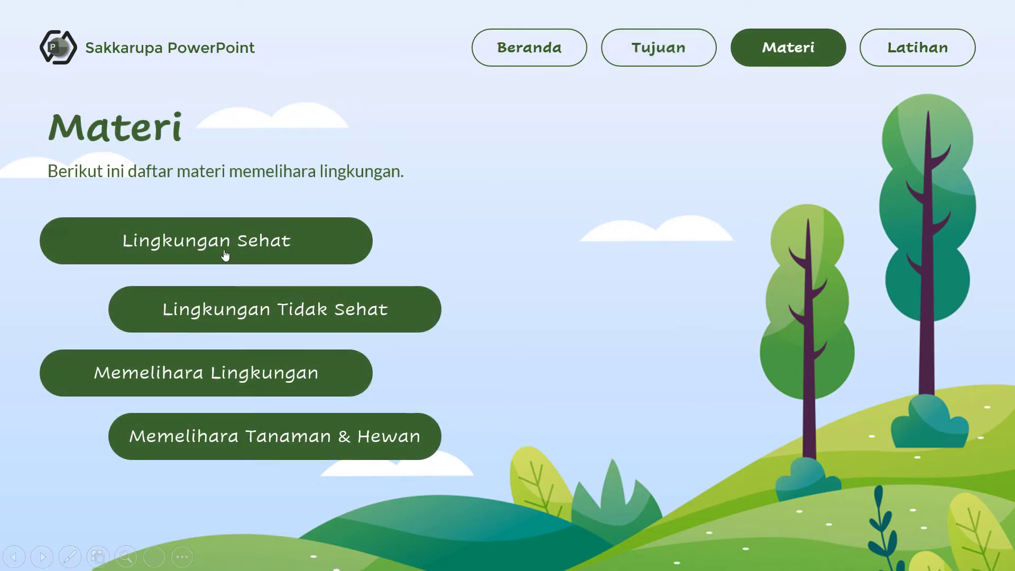
View Materi 1 (Lingkungan Sehat) and Materi 2 (Lingkungan Tidak Sehat), then open Memelihara Lingkungan.
{"action": "left_click", "coordinate": [310, 241]}
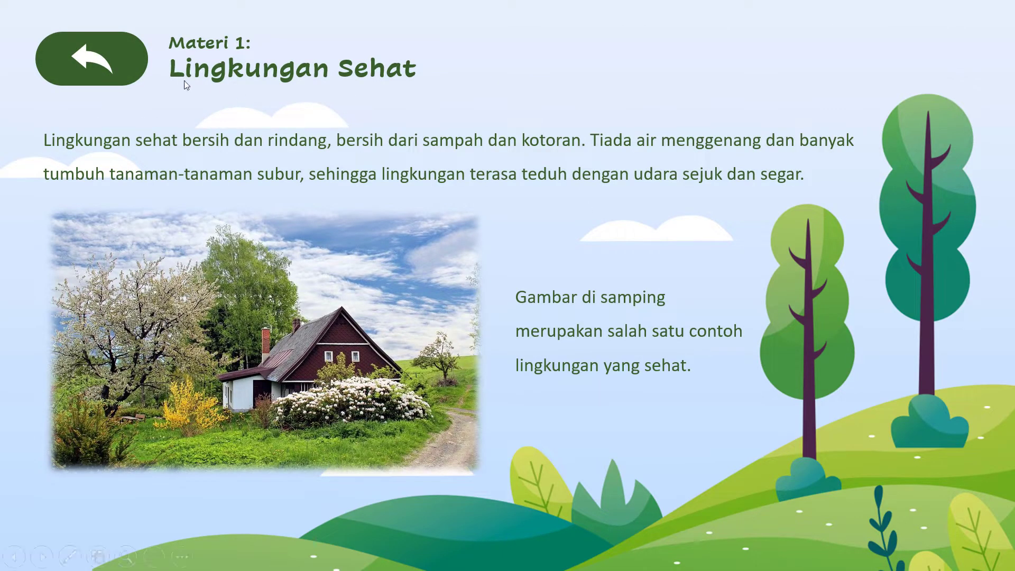
{"action": "left_click", "coordinate": [90, 59]}
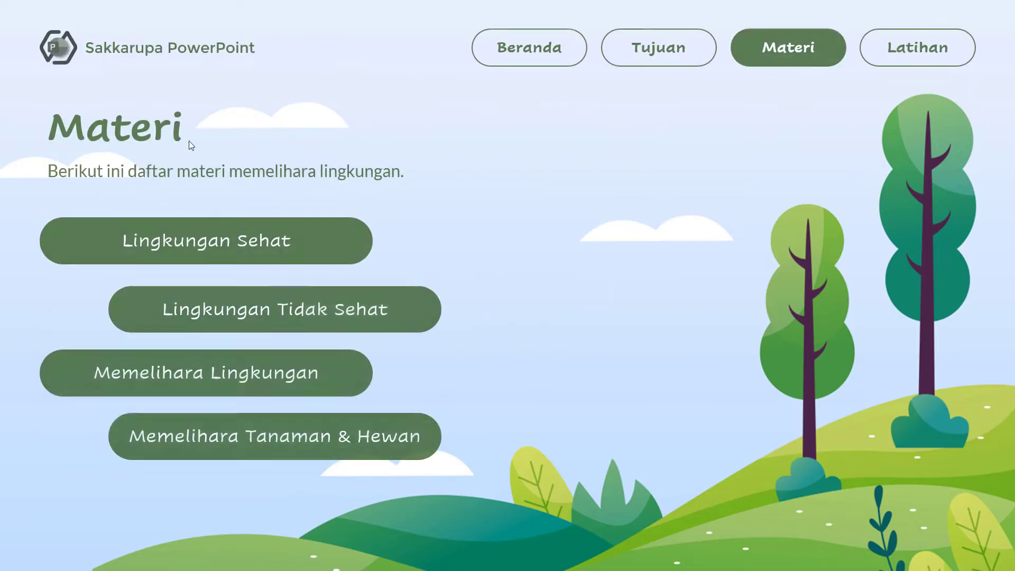
{"action": "left_click", "coordinate": [380, 313]}
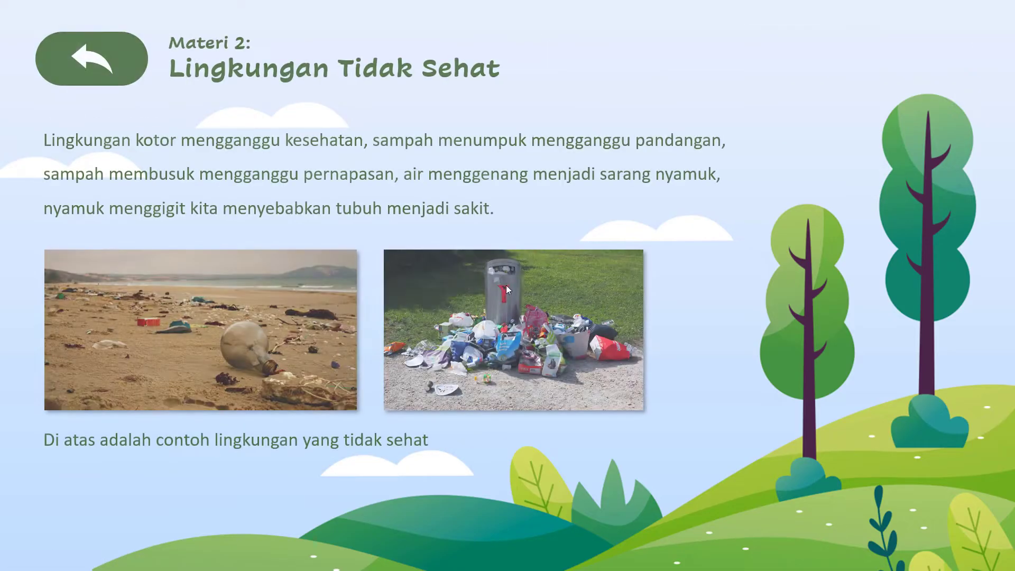
{"action": "left_click", "coordinate": [104, 59]}
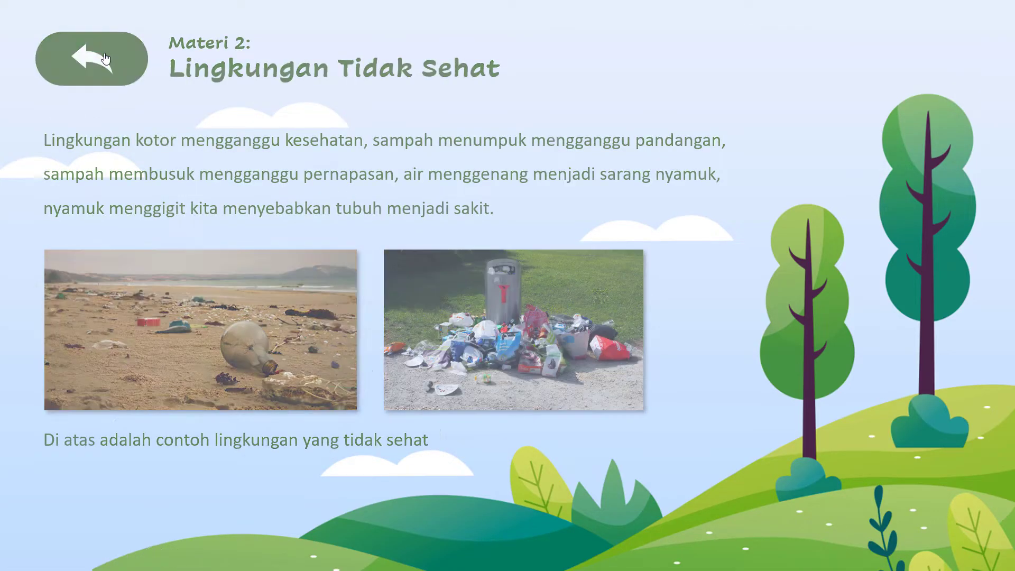
{"action": "left_click", "coordinate": [325, 373]}
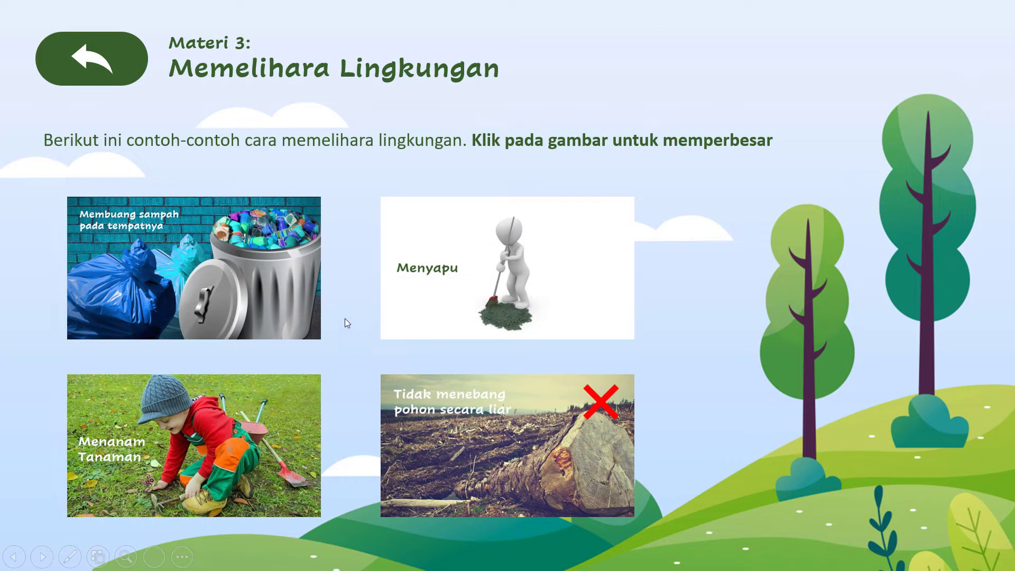
Enlarge and restore the Membuang sampah, Menyapu, Menanam Tanaman and Tidak menebang pohon photos, then go back to Materi.
{"action": "left_click", "coordinate": [249, 273]}
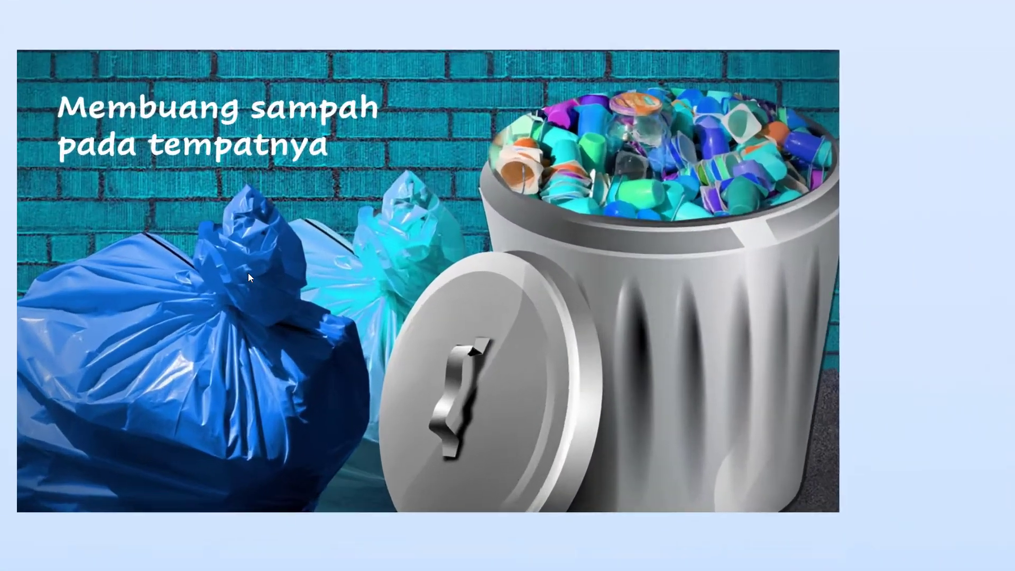
{"action": "left_click", "coordinate": [249, 273]}
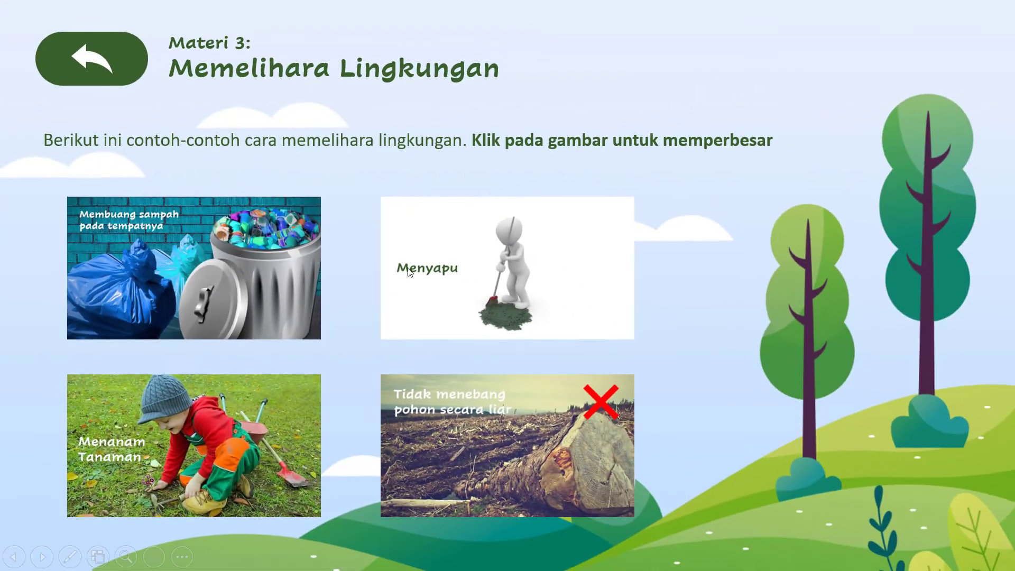
{"action": "left_click", "coordinate": [408, 272]}
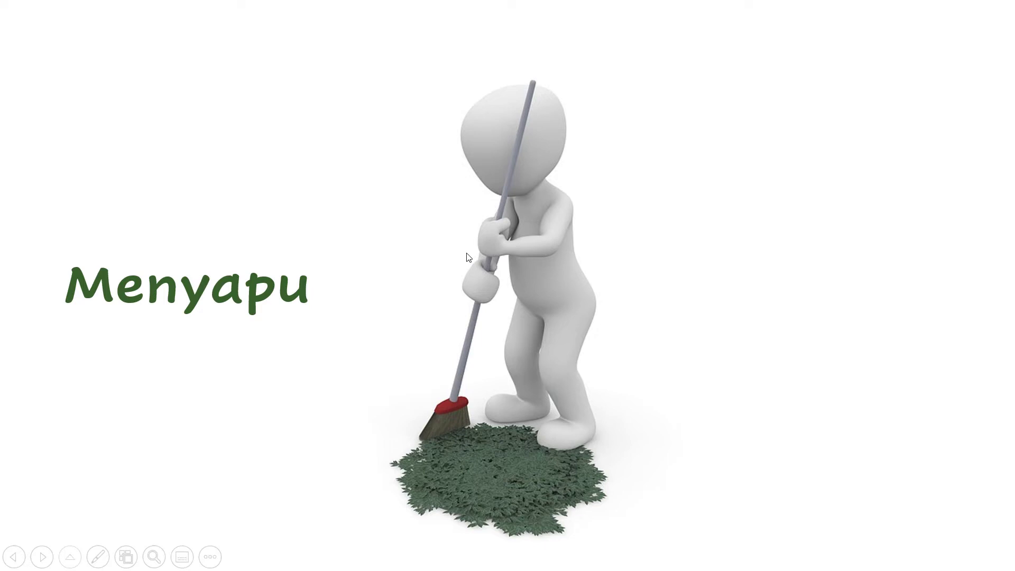
{"action": "left_click", "coordinate": [468, 257]}
{"action": "left_click", "coordinate": [253, 399]}
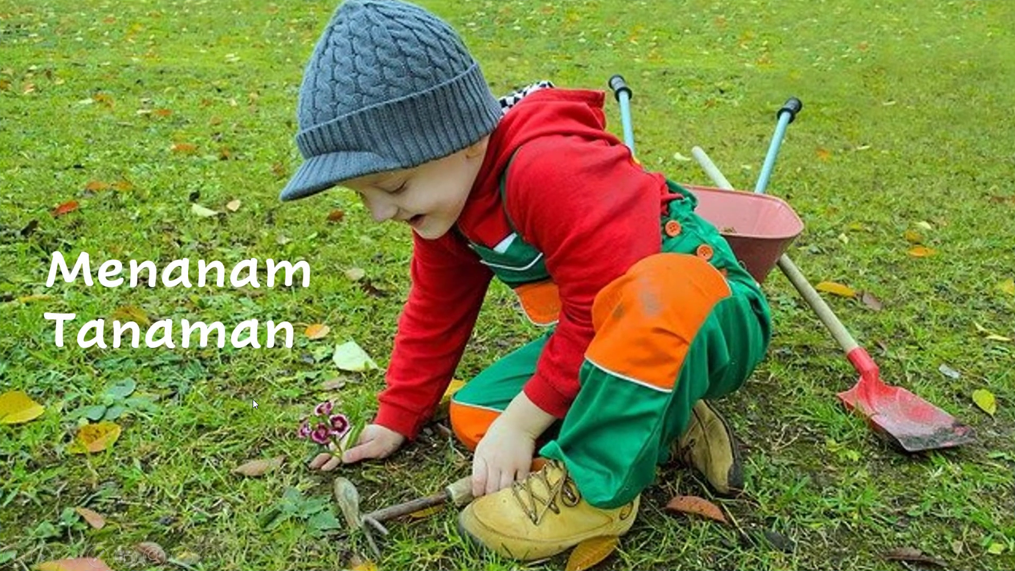
{"action": "left_click", "coordinate": [252, 399]}
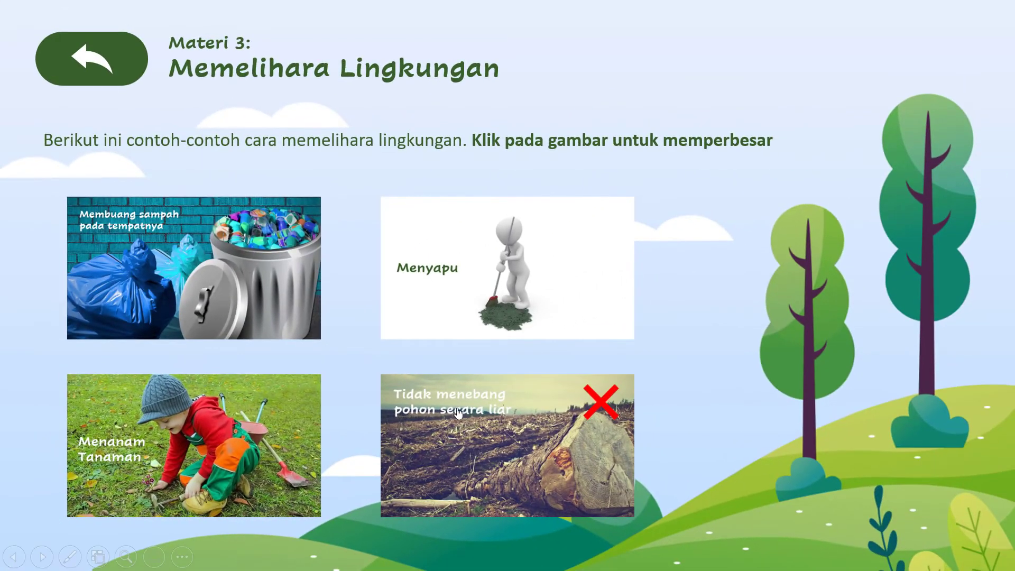
{"action": "left_click", "coordinate": [459, 413]}
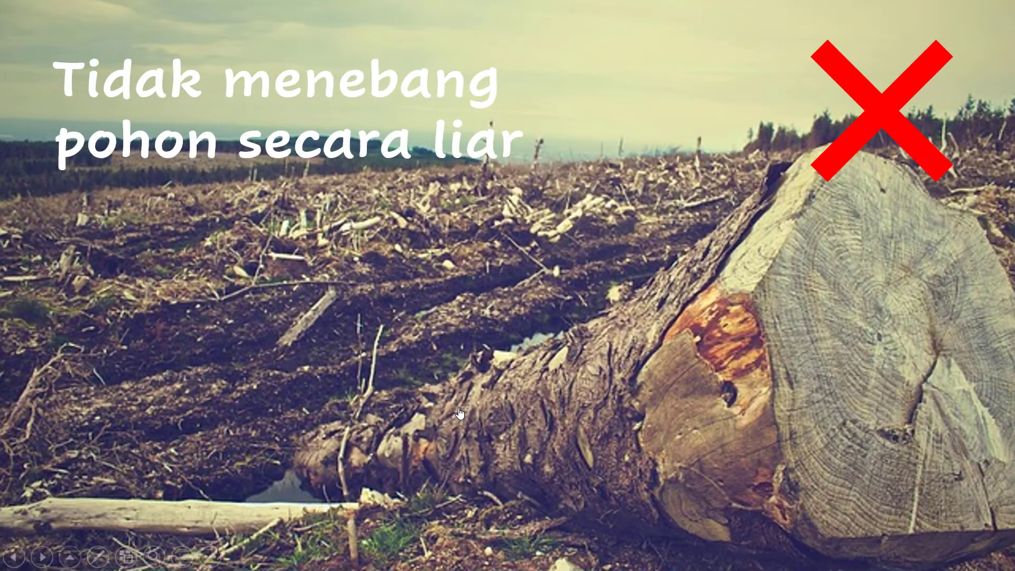
{"action": "left_click", "coordinate": [459, 414]}
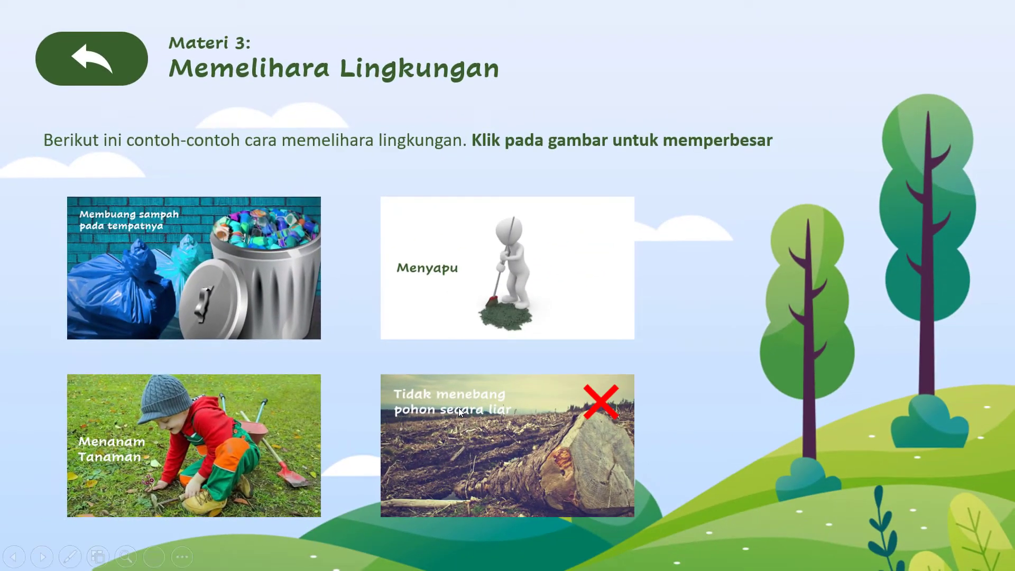
{"action": "left_click", "coordinate": [124, 79]}
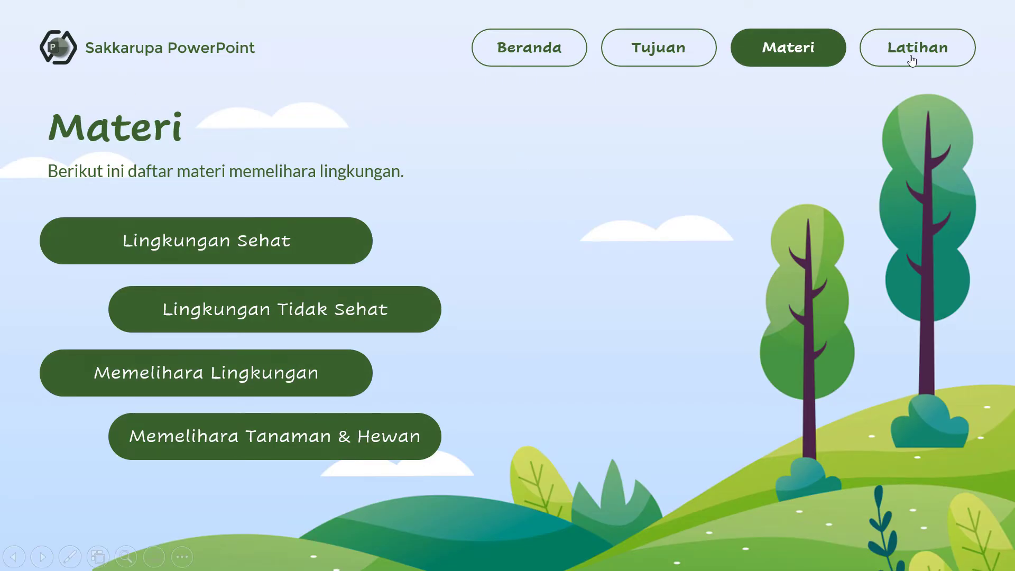
Open the Latihan Soal slide and start the practice questions.
{"action": "left_click", "coordinate": [911, 55]}
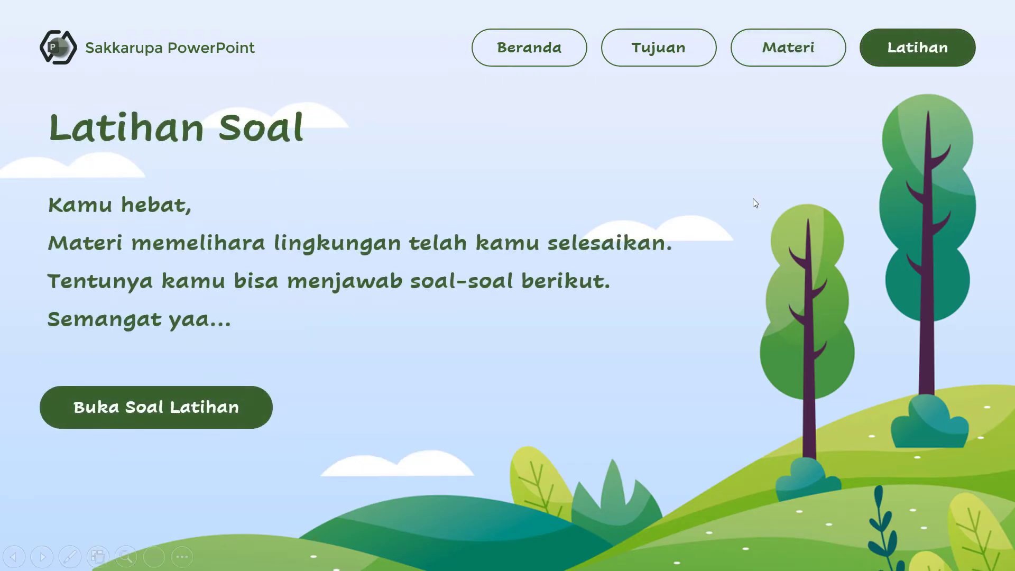
{"action": "left_click", "coordinate": [210, 411]}
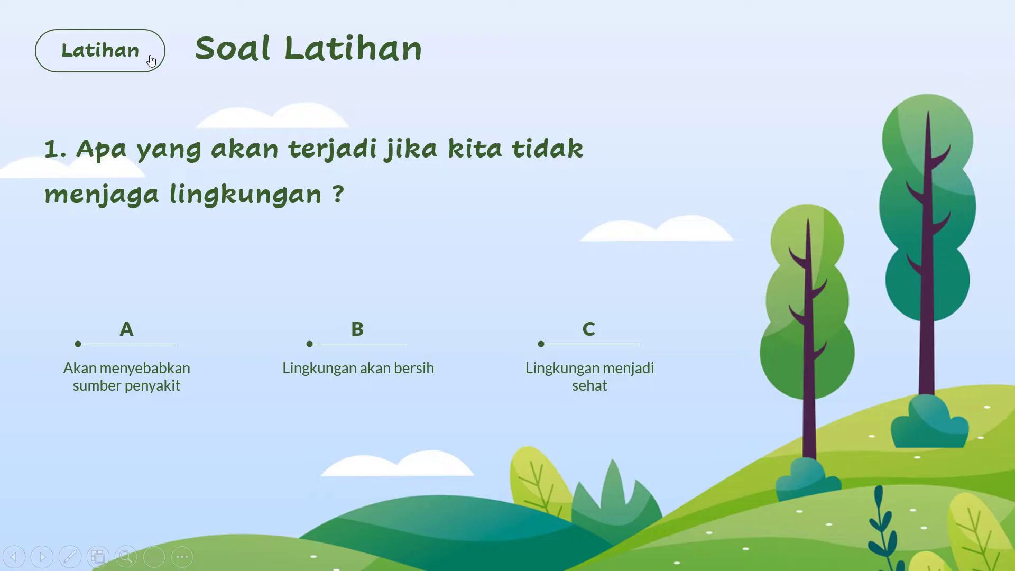
{"action": "left_click", "coordinate": [150, 60]}
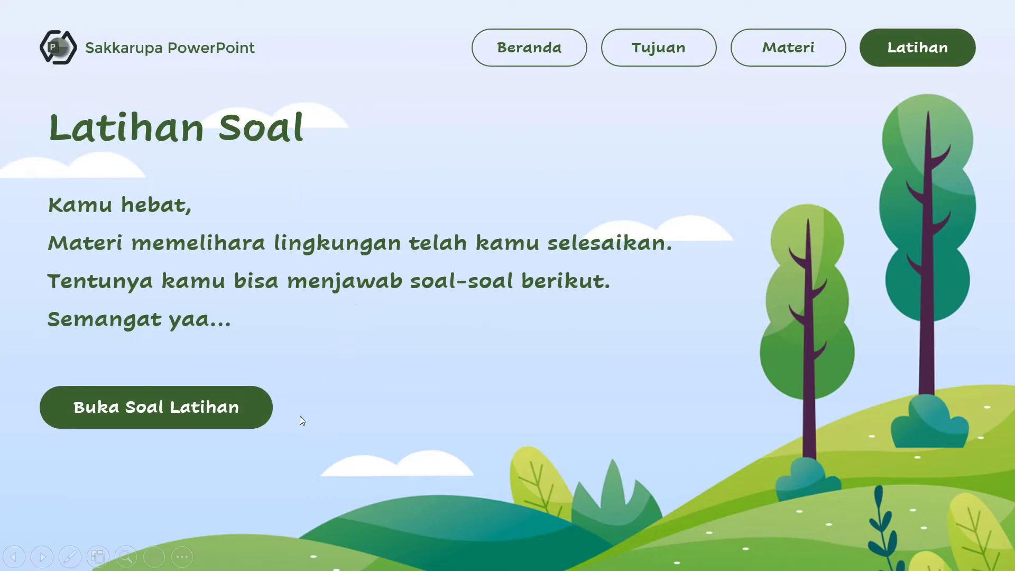
{"action": "left_click", "coordinate": [214, 402]}
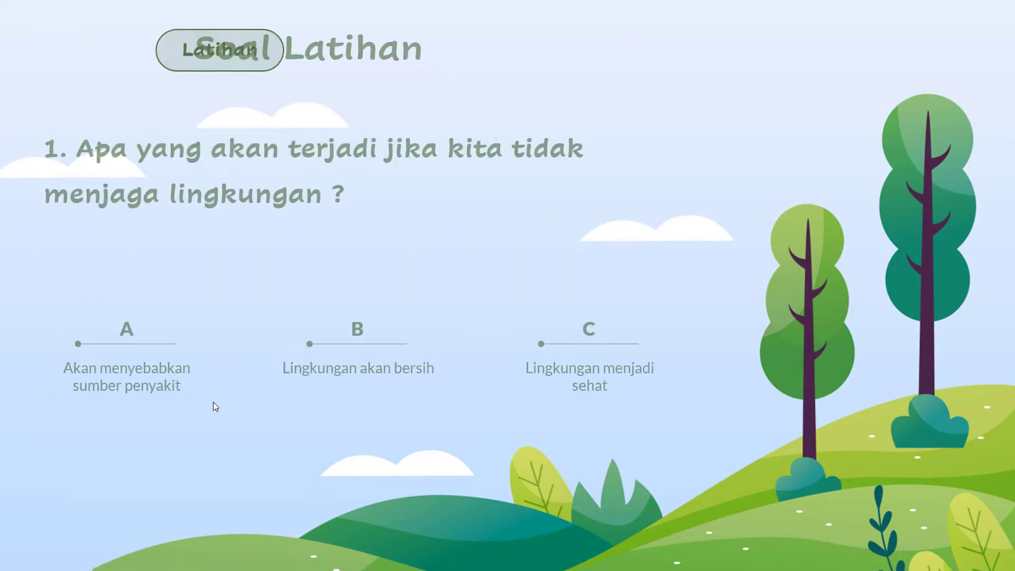
Answer question 1 with A, question 2 with A, question 3 with C, then return home.
{"action": "left_click", "coordinate": [366, 381]}
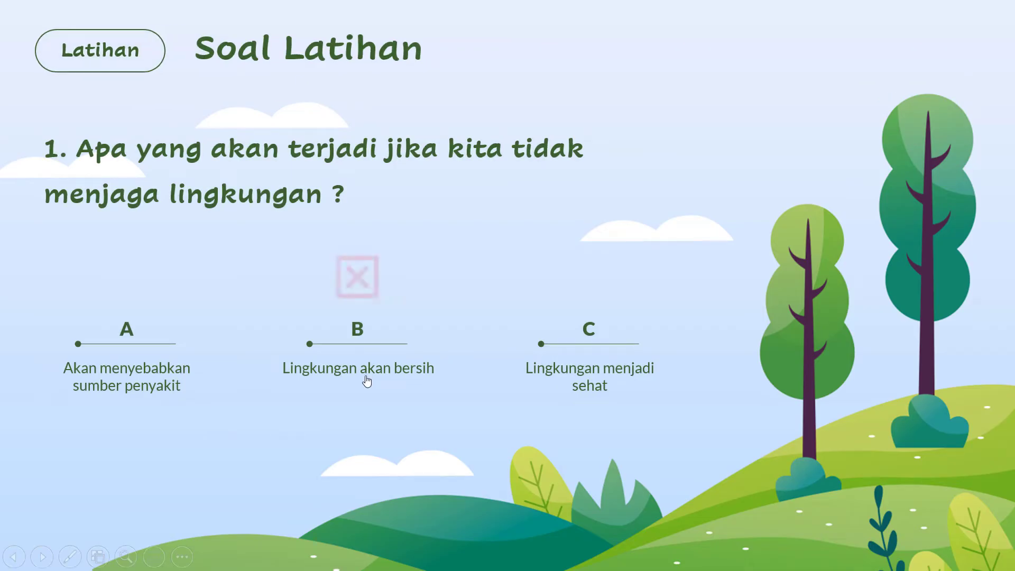
{"action": "left_click", "coordinate": [154, 351]}
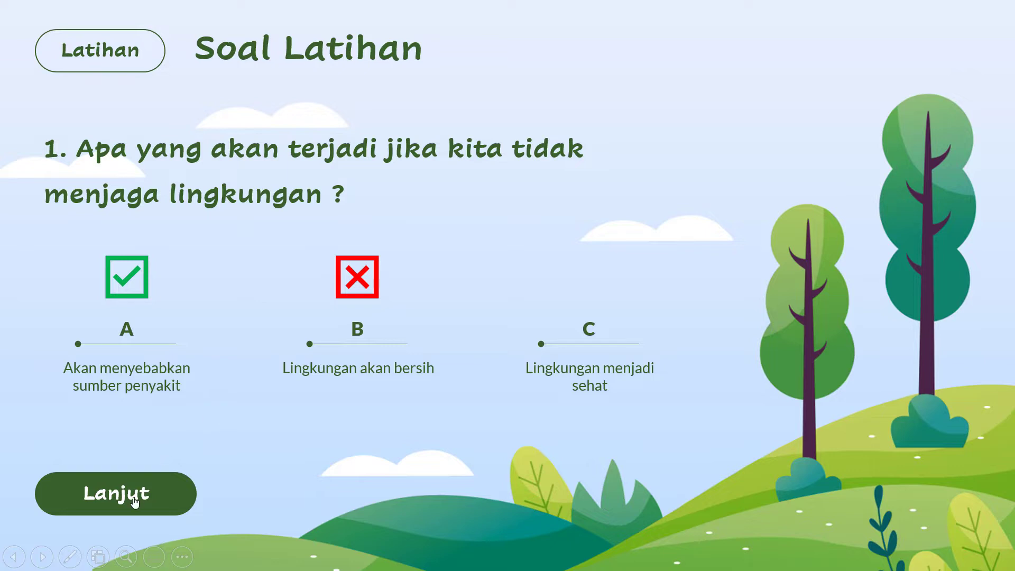
{"action": "left_click", "coordinate": [135, 502]}
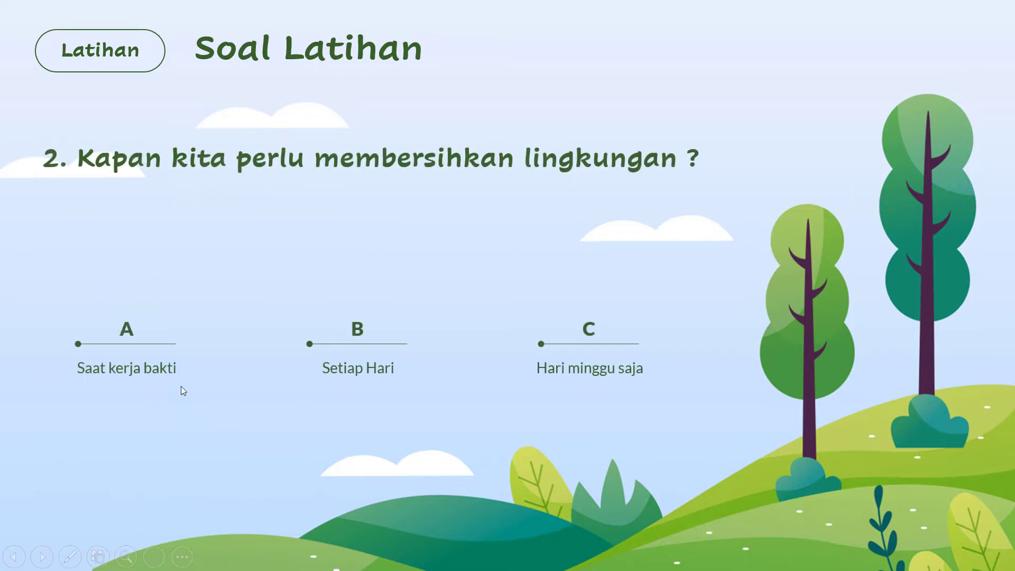
{"action": "left_click", "coordinate": [152, 362]}
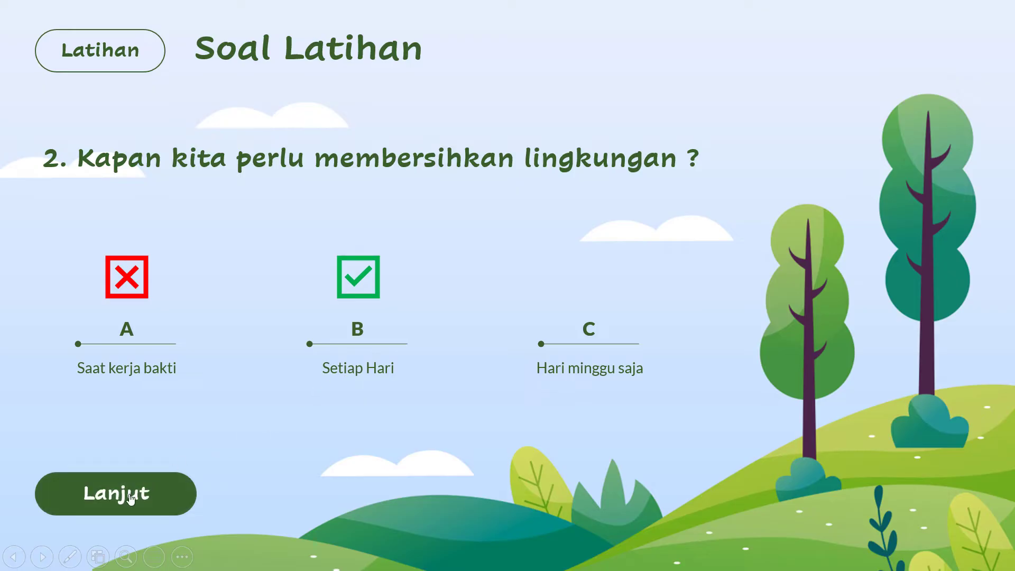
{"action": "left_click", "coordinate": [130, 498]}
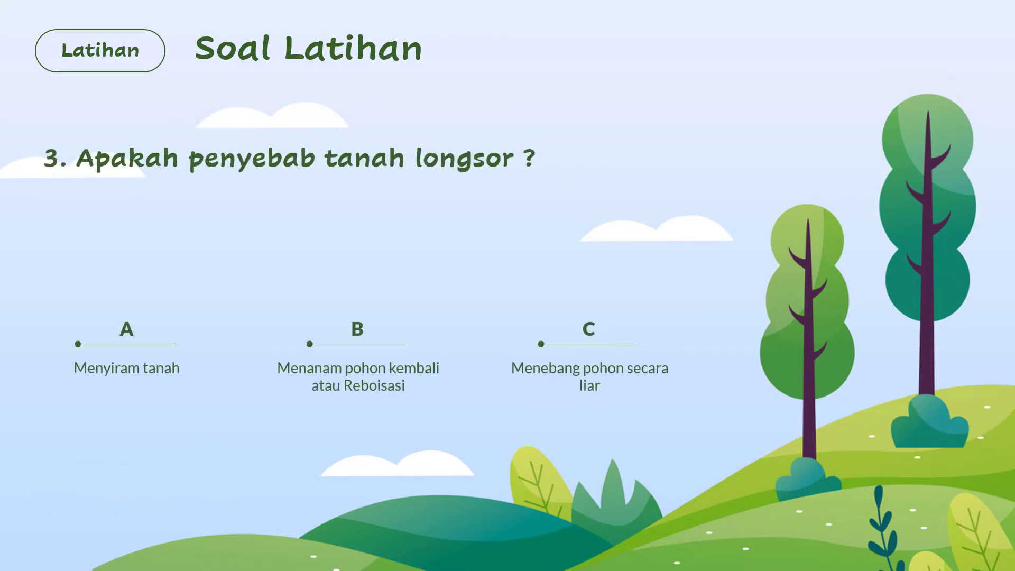
{"action": "left_click", "coordinate": [569, 364]}
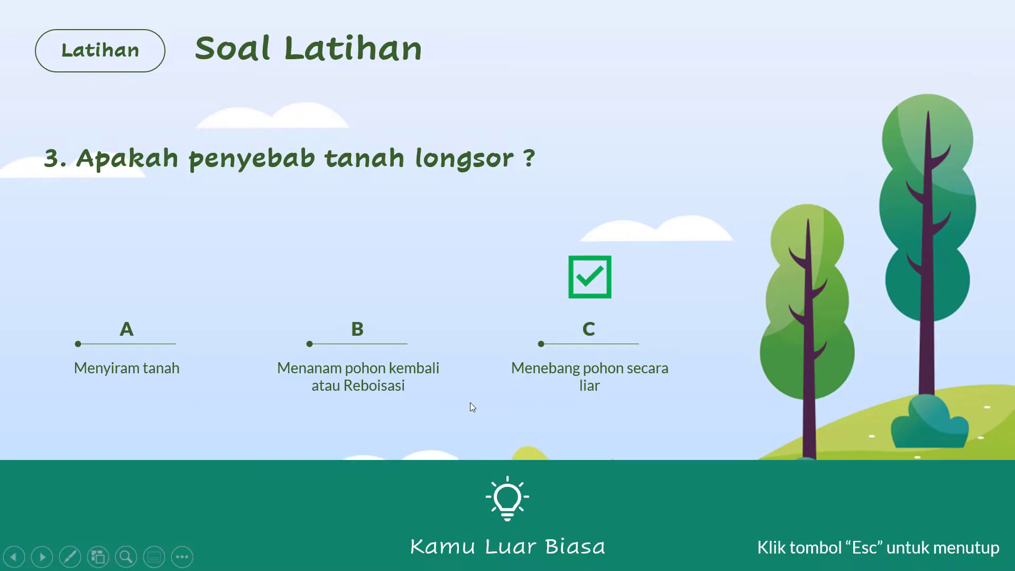
{"action": "left_click", "coordinate": [128, 68]}
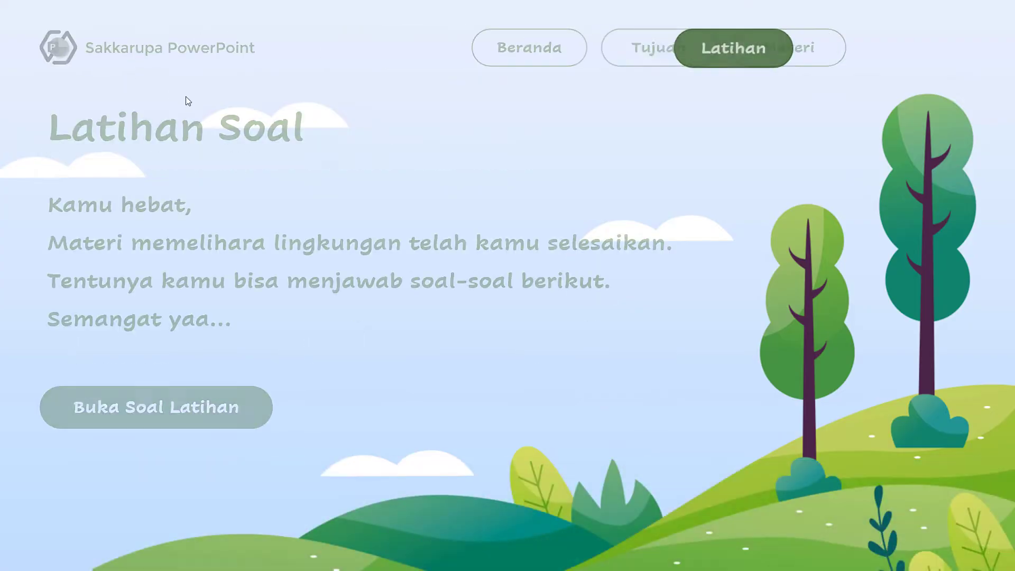
{"action": "left_click", "coordinate": [498, 59]}
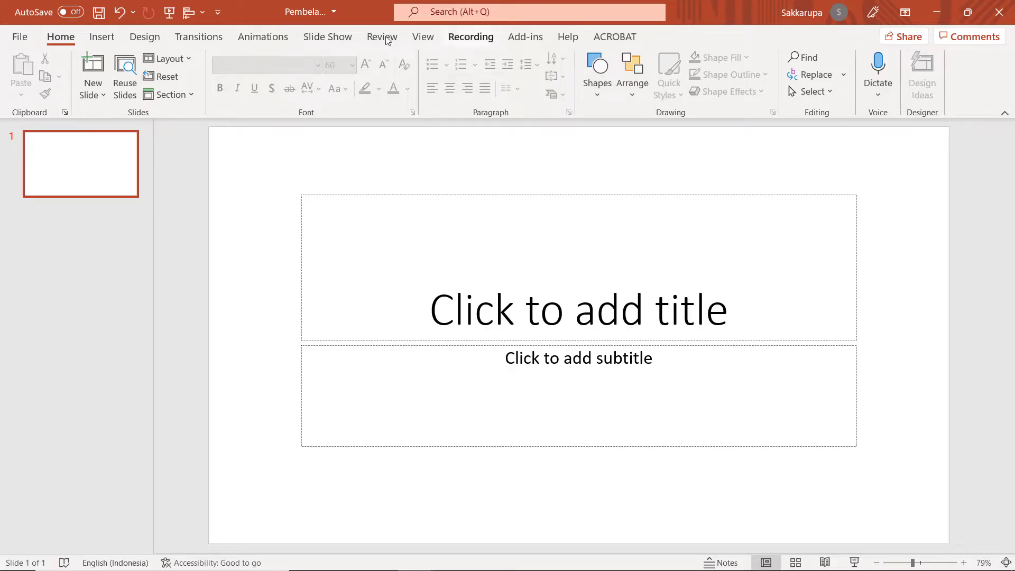
Switch slide 1 of the new presentation to the Blank layout.
{"action": "left_click", "coordinate": [169, 61]}
{"action": "left_click", "coordinate": [212, 259]}
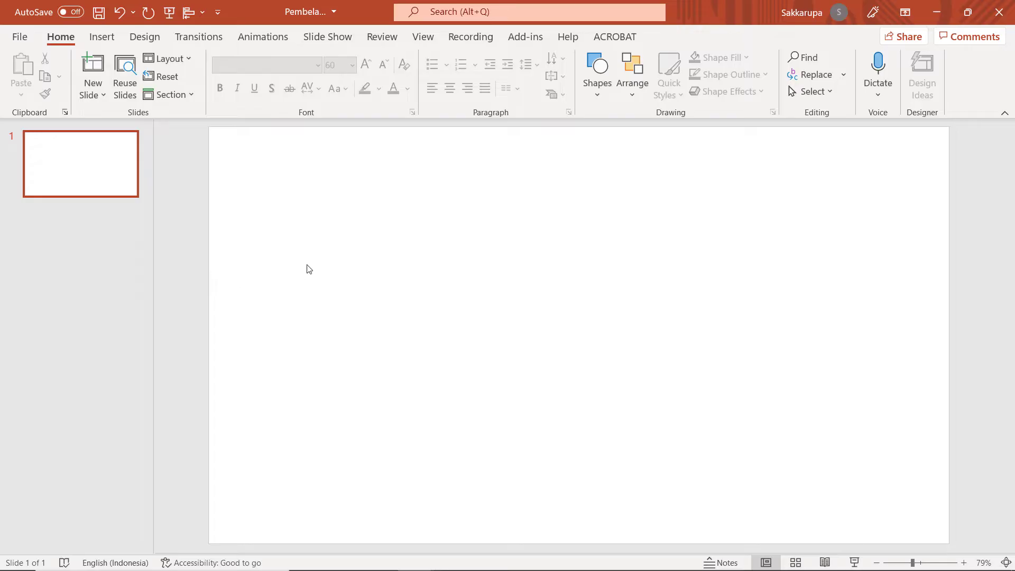
Fill the slide background with the nature.png picture from a file.
{"action": "right_click", "coordinate": [337, 270]}
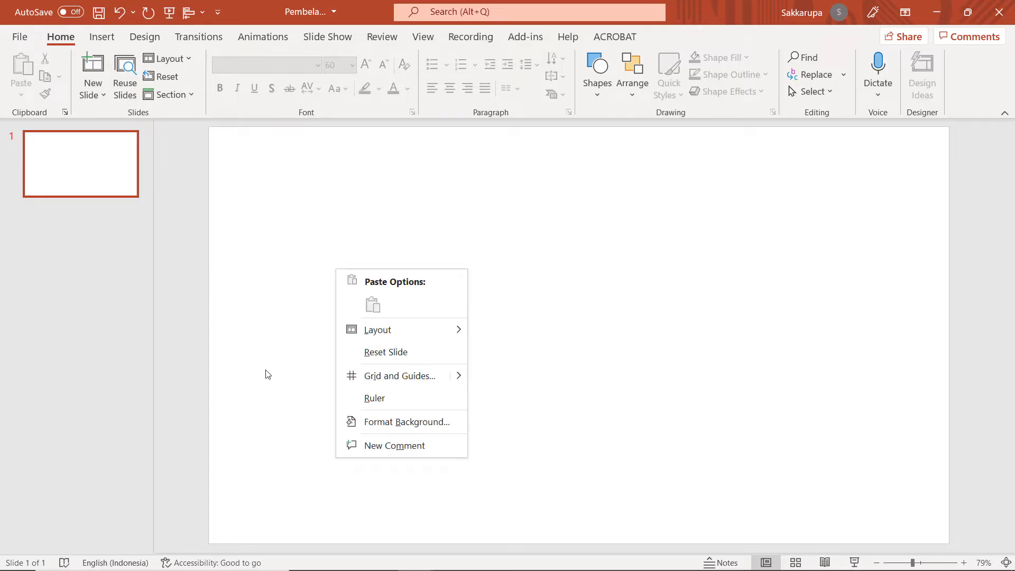
{"action": "left_click", "coordinate": [385, 426]}
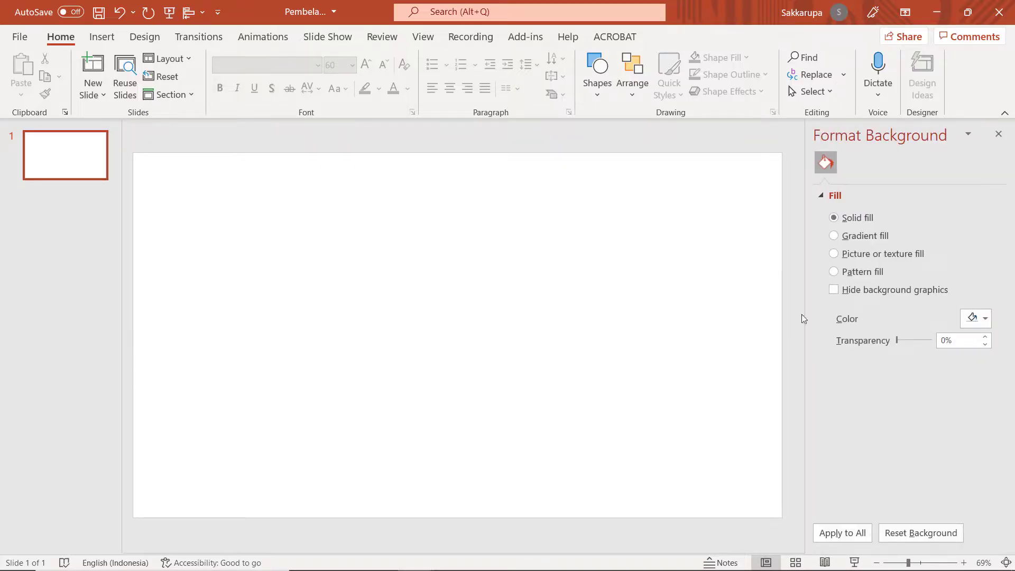
{"action": "left_click", "coordinate": [856, 253]}
{"action": "left_click", "coordinate": [856, 334]}
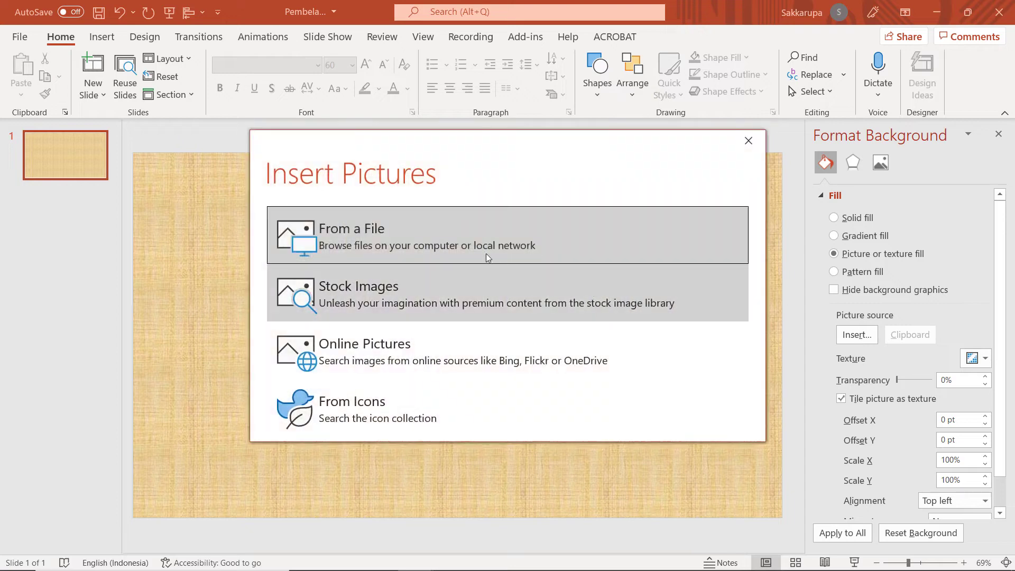
{"action": "left_click", "coordinate": [449, 232]}
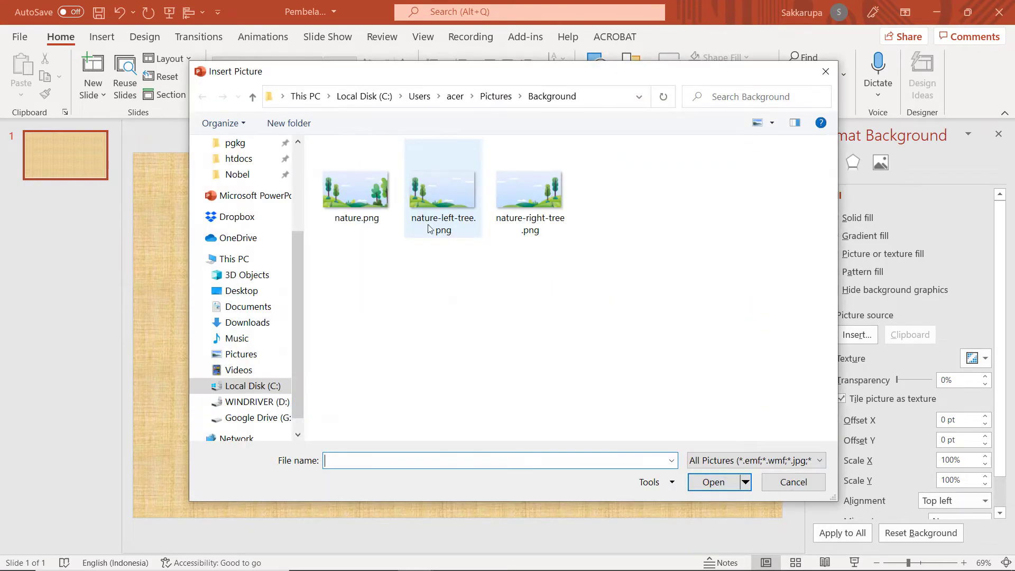
{"action": "double_click", "coordinate": [370, 217]}
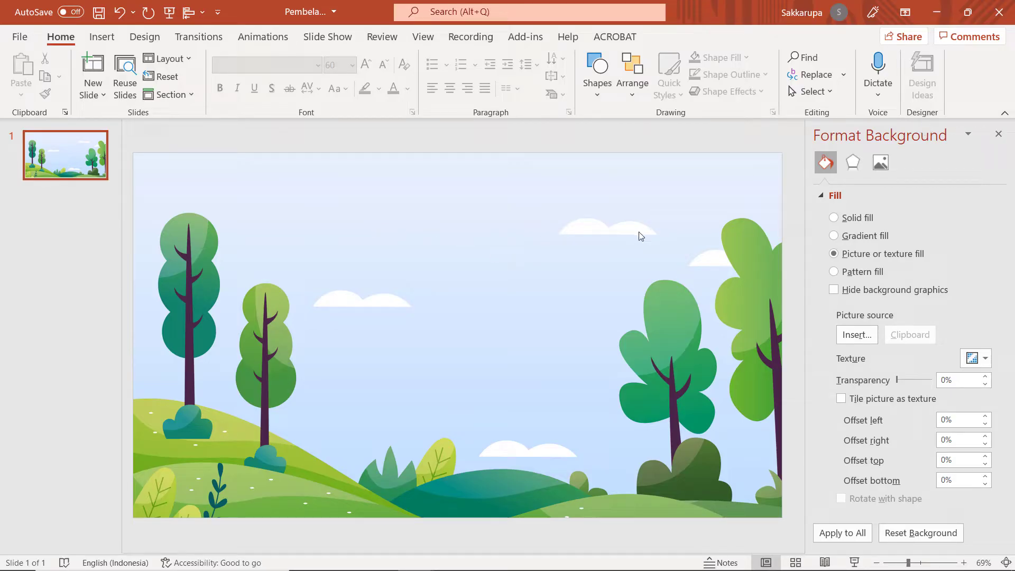
{"action": "left_click", "coordinate": [998, 133]}
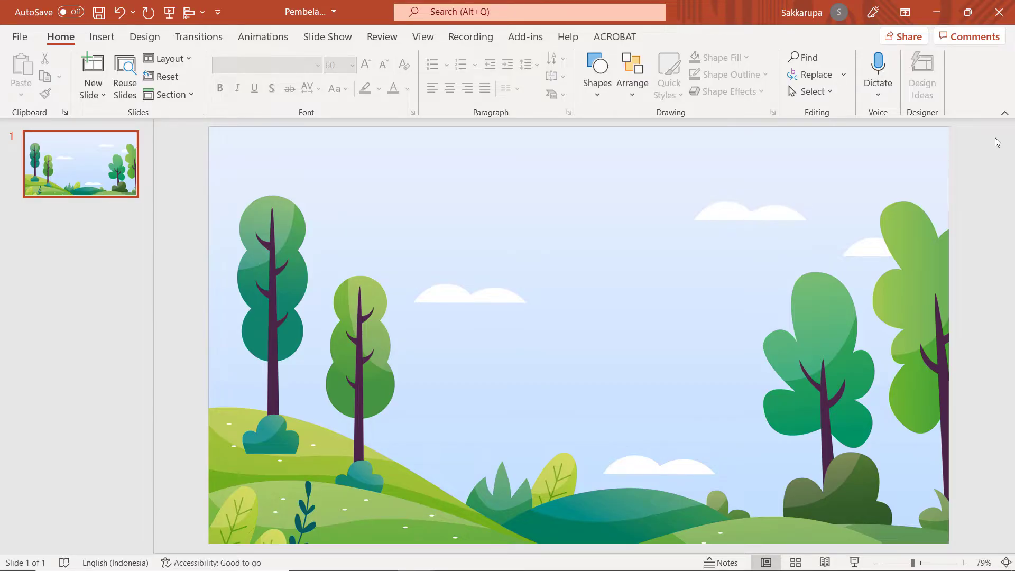
Draw a rounded rectangle in place of the pasted Beranda button, then move it to the top centre.
{"action": "left_click", "coordinate": [559, 173]}
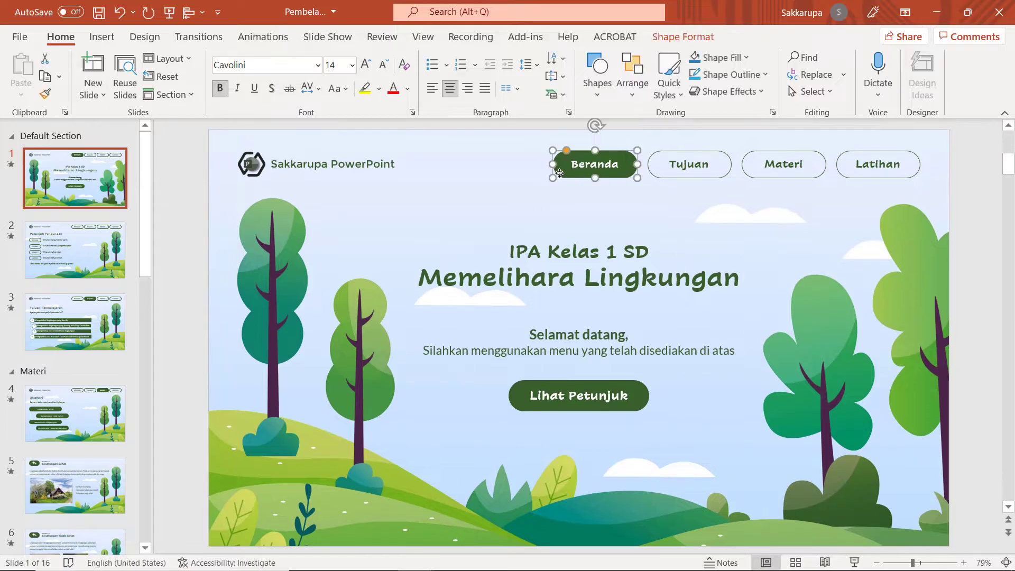
{"action": "key", "text": "ctrl+v"}
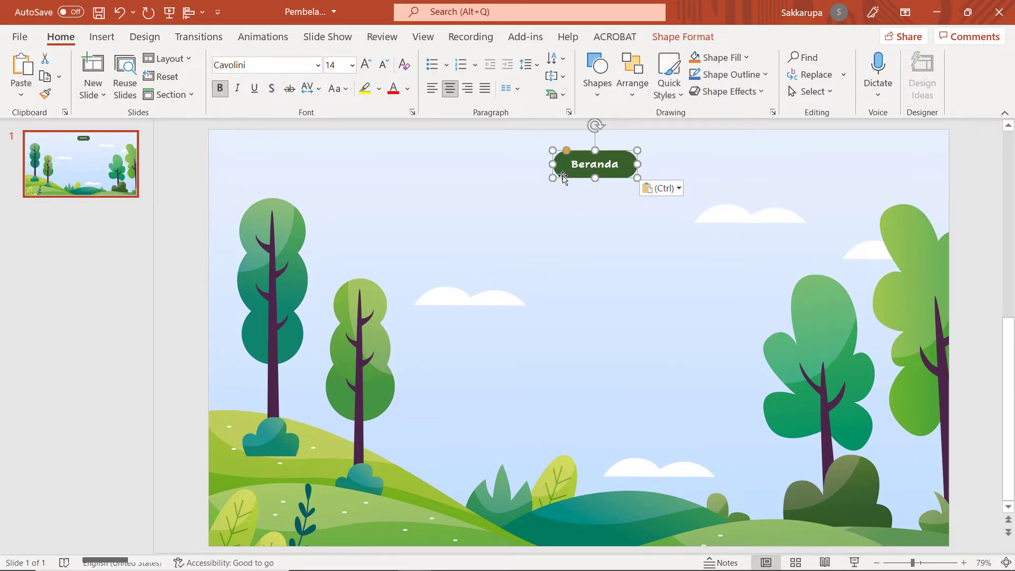
{"action": "left_click", "coordinate": [534, 238]}
{"action": "left_click", "coordinate": [615, 95]}
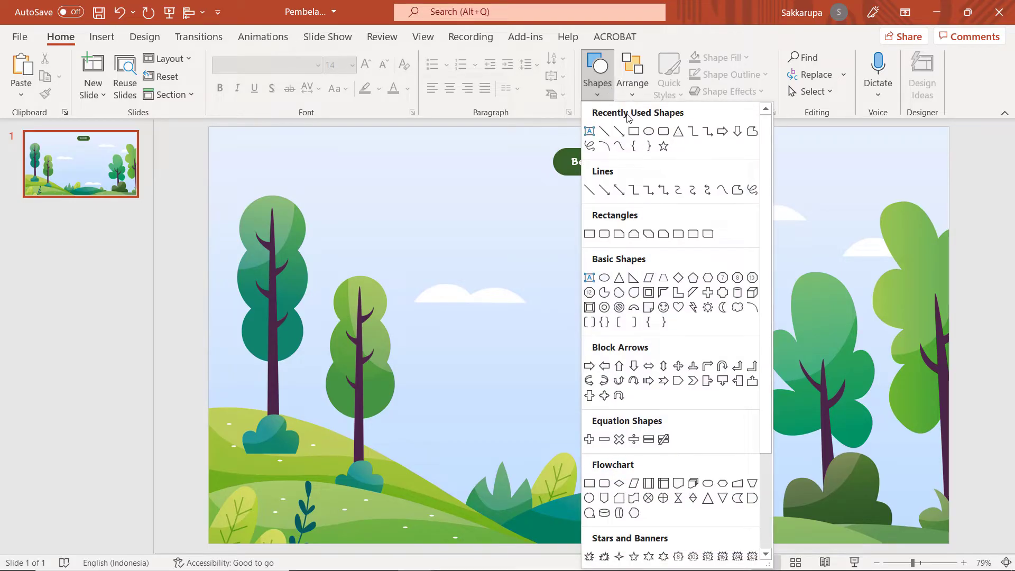
{"action": "left_click", "coordinate": [663, 135]}
{"action": "mouse_move", "coordinate": [543, 217]}
{"action": "left_mouse_down"}
{"action": "mouse_move", "coordinate": [639, 240]}
{"action": "mouse_move", "coordinate": [641, 217]}
{"action": "mouse_move", "coordinate": [632, 217]}
{"action": "left_mouse_up"}
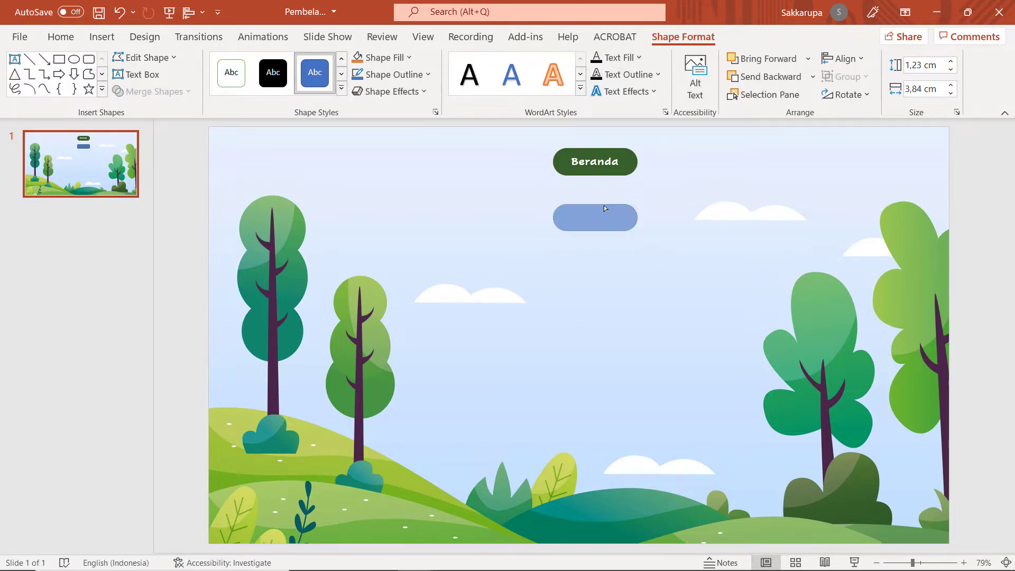
{"action": "left_click", "coordinate": [618, 172]}
{"action": "key", "text": "Delete"}
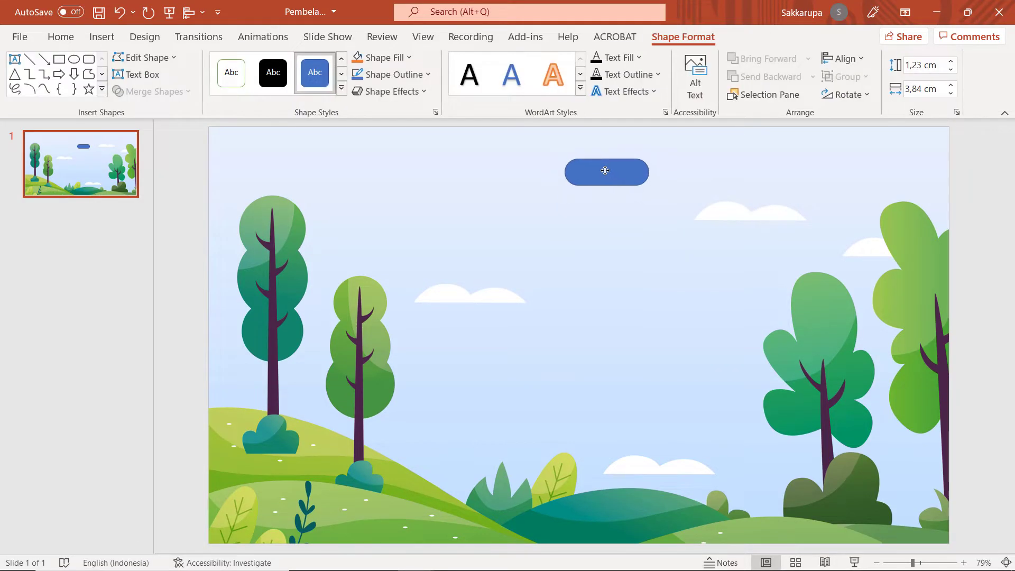
{"action": "left_click_drag", "start_coordinate": [606, 186], "coordinate": [604, 167]}
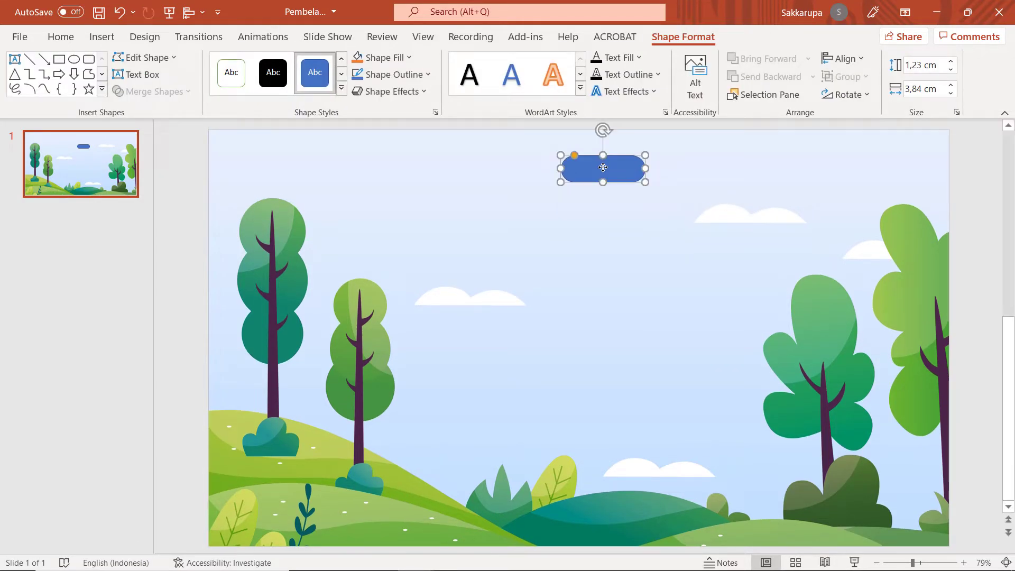
Give the rectangle a fill eyedropped from the dark green bush and a matching dark green outline.
{"action": "left_click", "coordinate": [401, 60]}
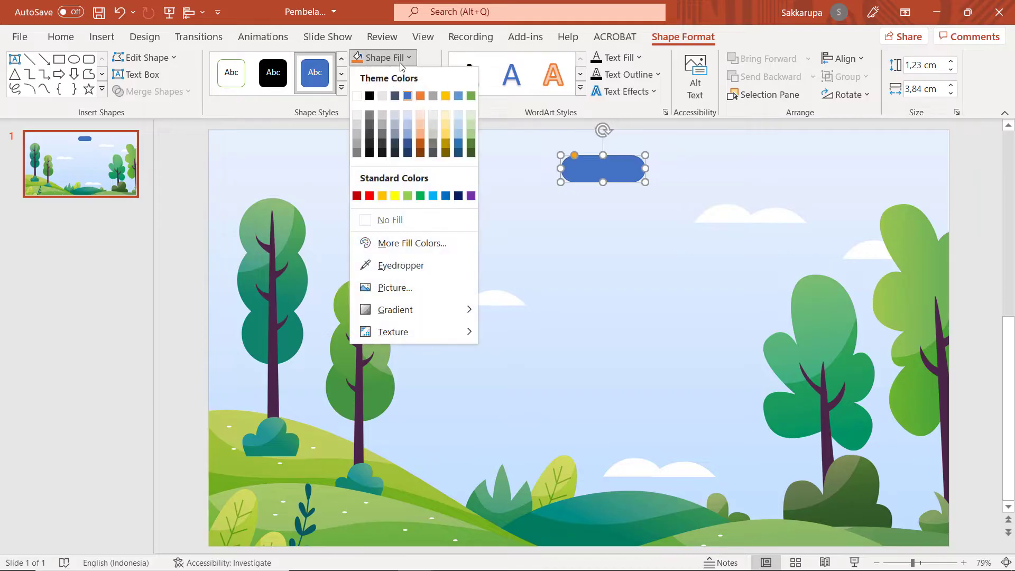
{"action": "left_click", "coordinate": [449, 265]}
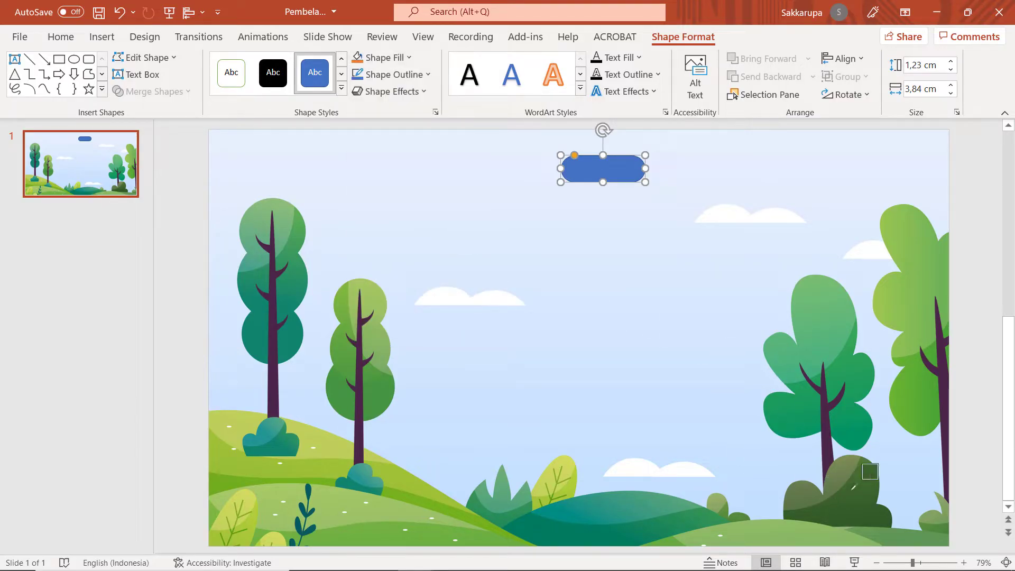
{"action": "left_click", "coordinate": [860, 482]}
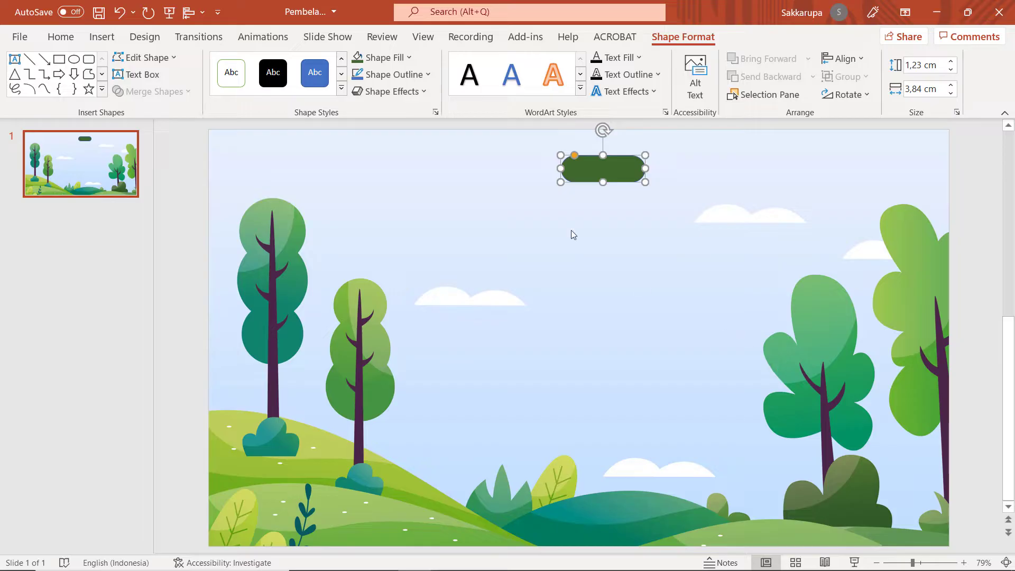
{"action": "left_click", "coordinate": [403, 75]}
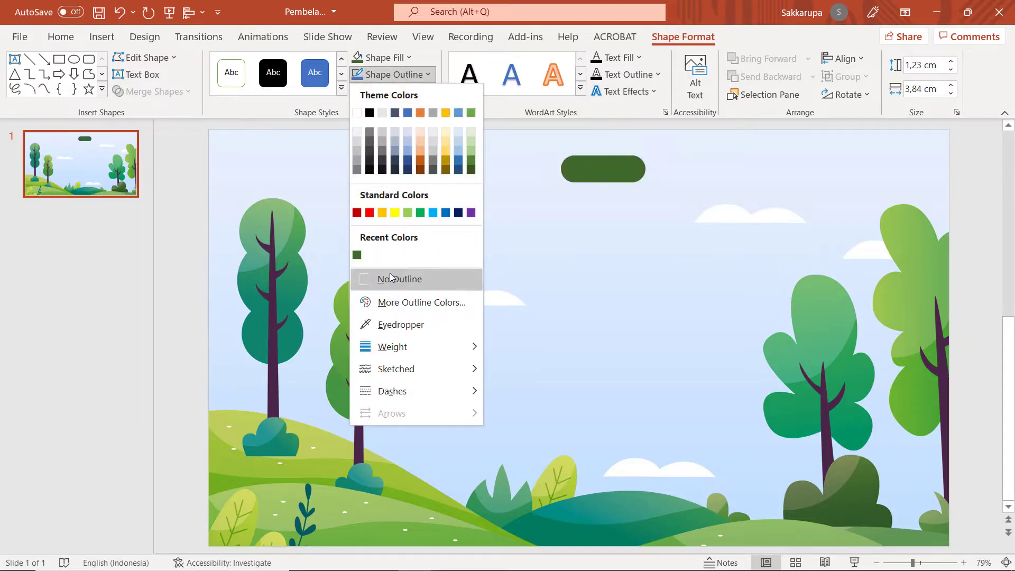
{"action": "left_click", "coordinate": [357, 254]}
{"action": "left_click", "coordinate": [558, 198]}
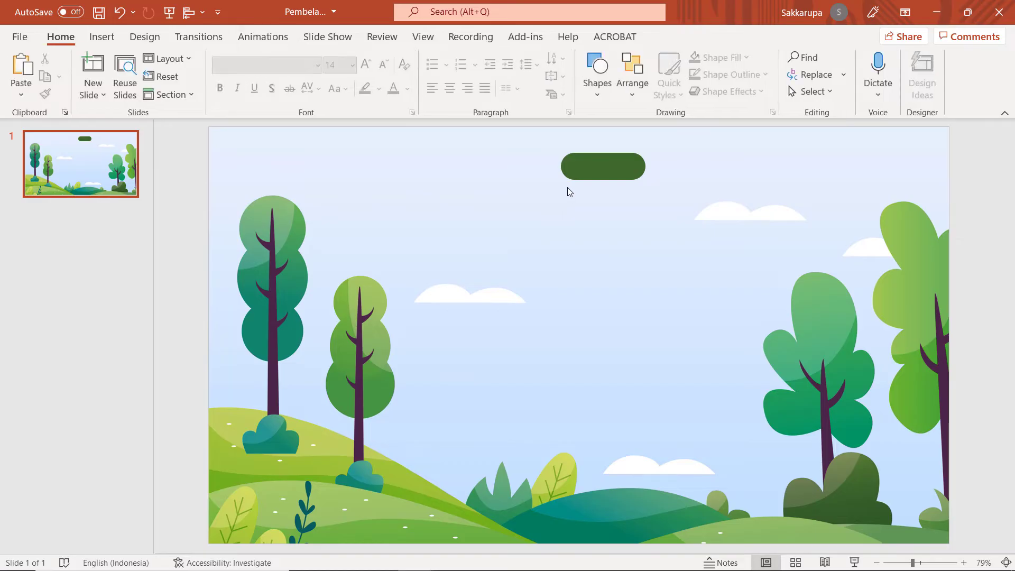
{"action": "left_click", "coordinate": [592, 166]}
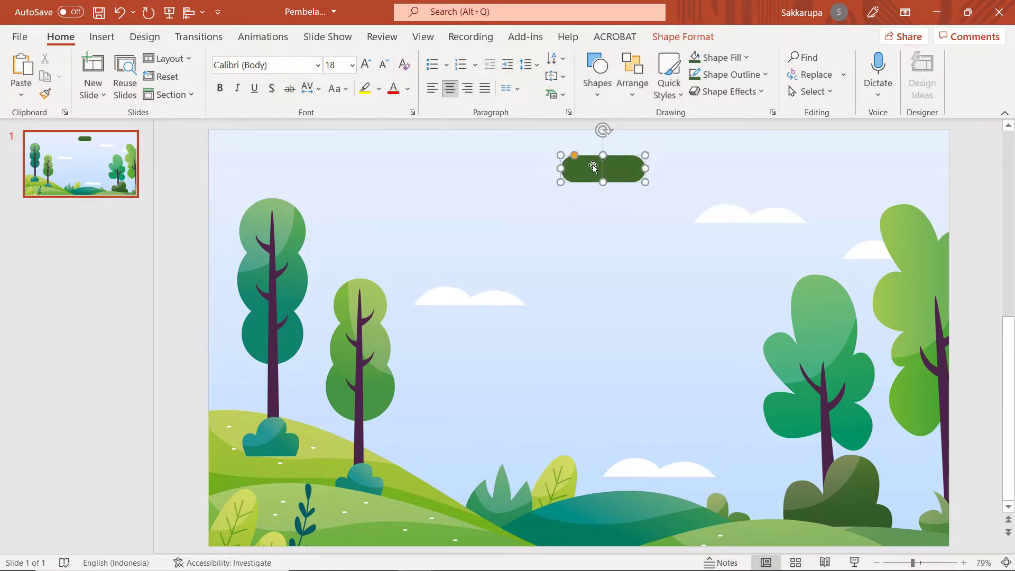
Label the shape 'Beranda' in bold 14 pt Cavolini.
{"action": "type", "text": "Beranda"}
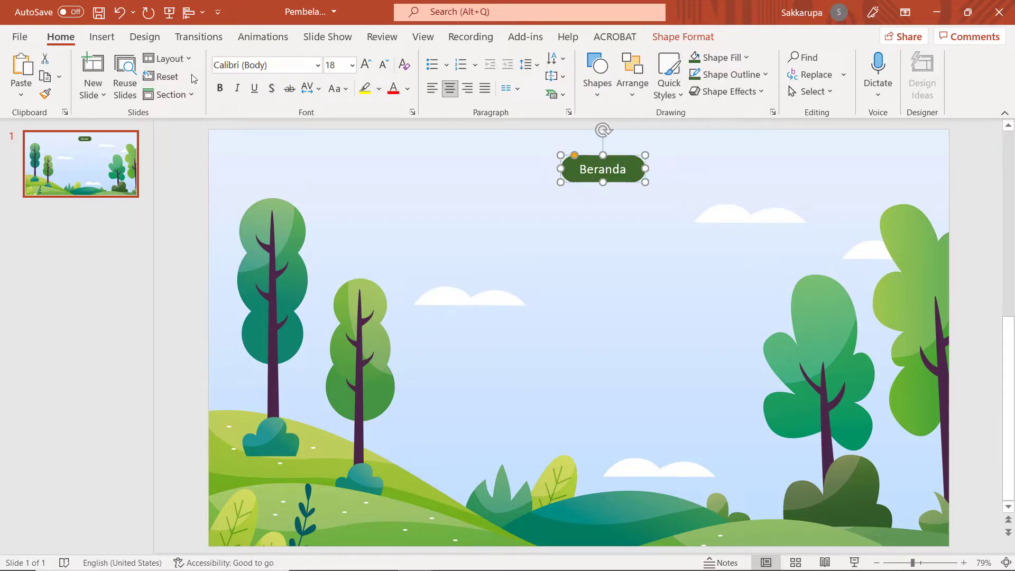
{"action": "left_click", "coordinate": [251, 66]}
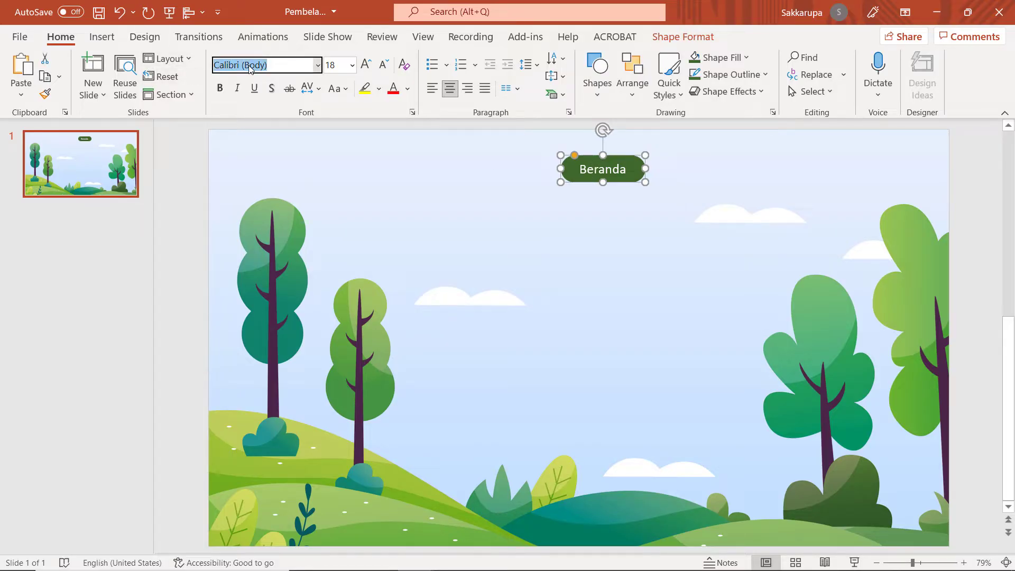
{"action": "type", "text": "Cavolini"}
{"action": "key", "text": "Return"}
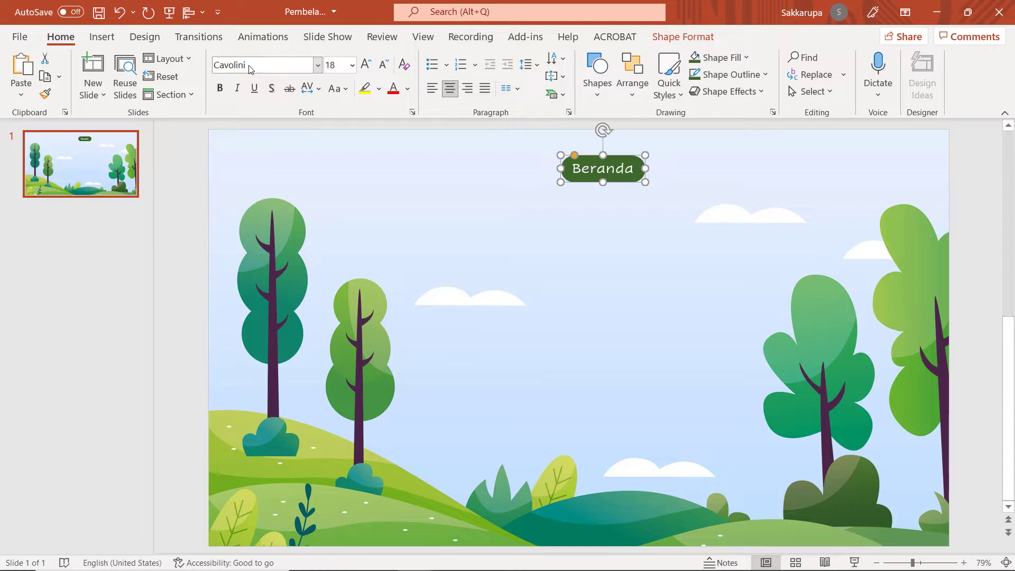
{"action": "left_click", "coordinate": [219, 89]}
{"action": "left_click", "coordinate": [383, 66]}
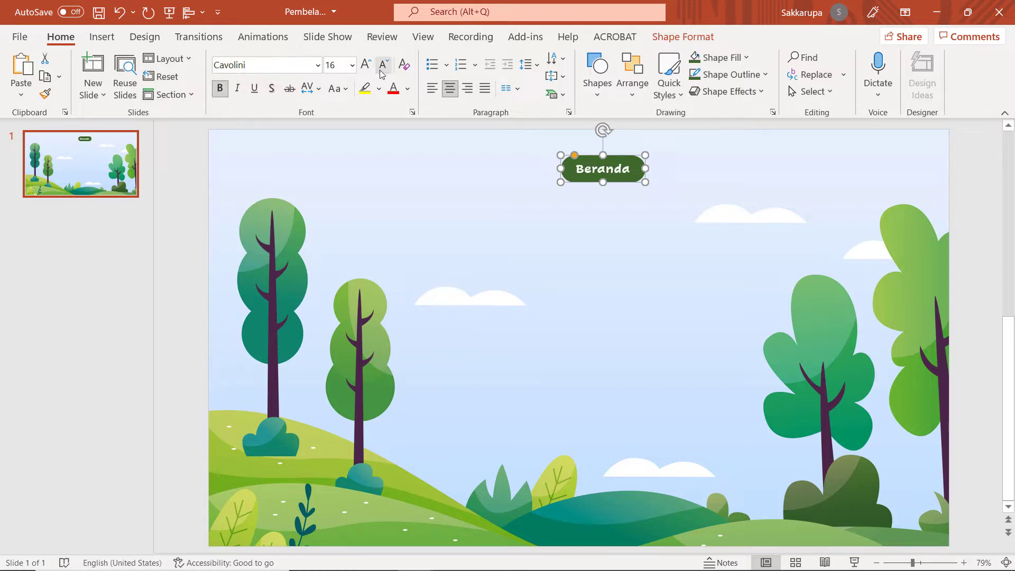
{"action": "left_click", "coordinate": [383, 66]}
{"action": "left_click", "coordinate": [381, 71]}
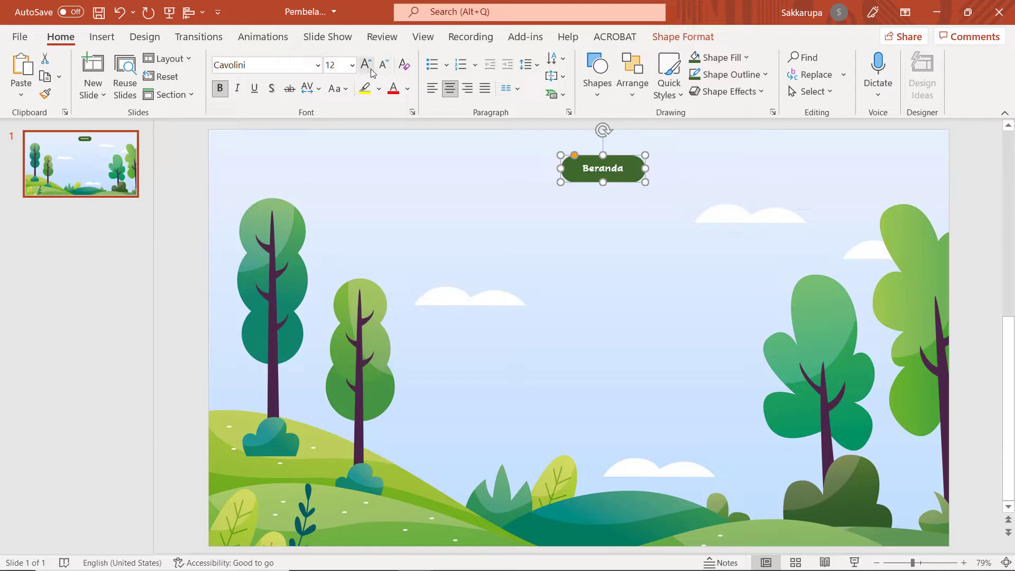
{"action": "left_click", "coordinate": [368, 72]}
Duplicate the Beranda button, aligned, just to its right.
{"action": "left_click", "coordinate": [540, 147]}
{"action": "left_click", "coordinate": [568, 174]}
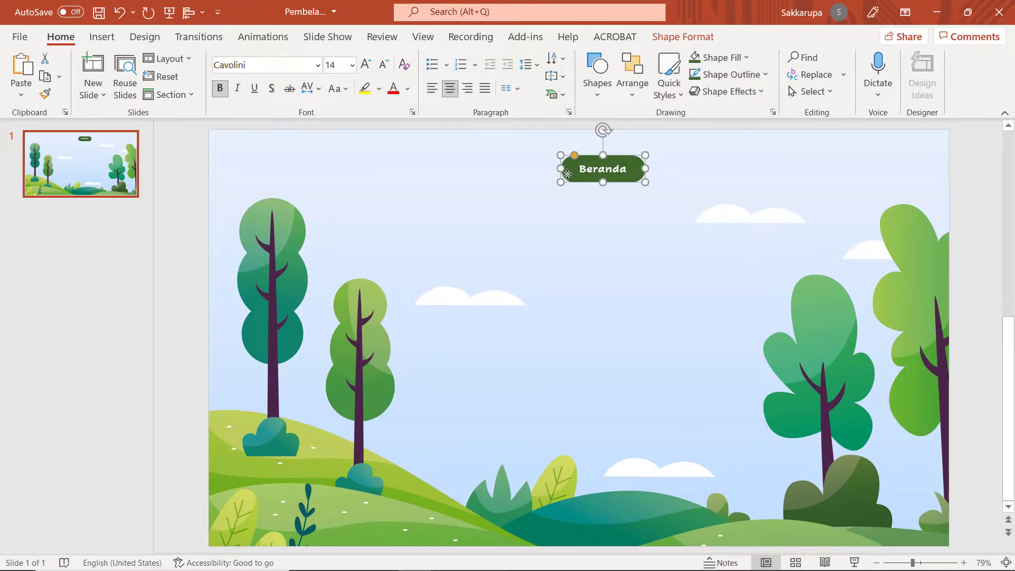
{"action": "left_click_drag", "start_coordinate": [569, 175], "coordinate": [662, 180]}
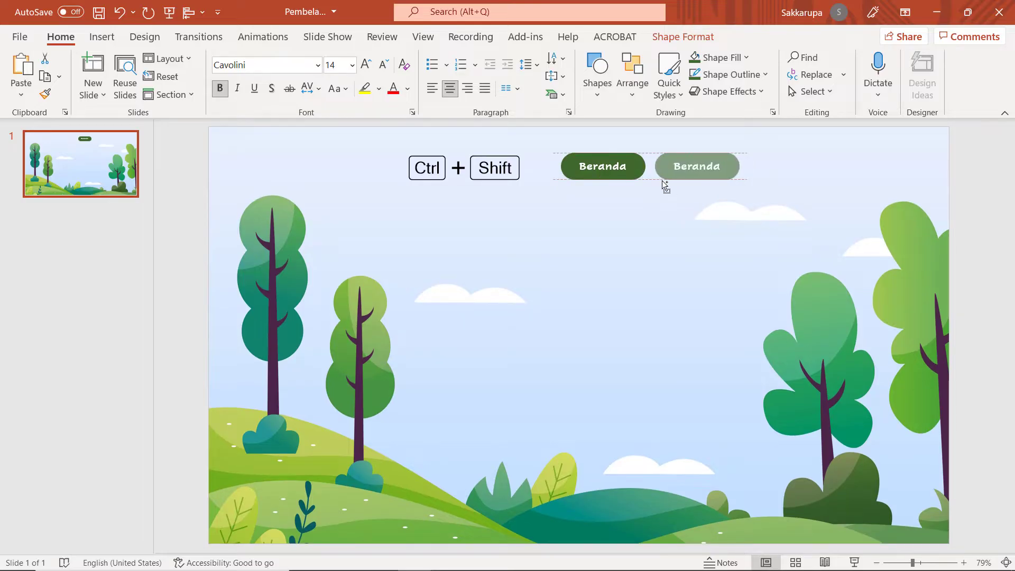
Set the copied button to No Fill with dark green text.
{"action": "left_click", "coordinate": [710, 59]}
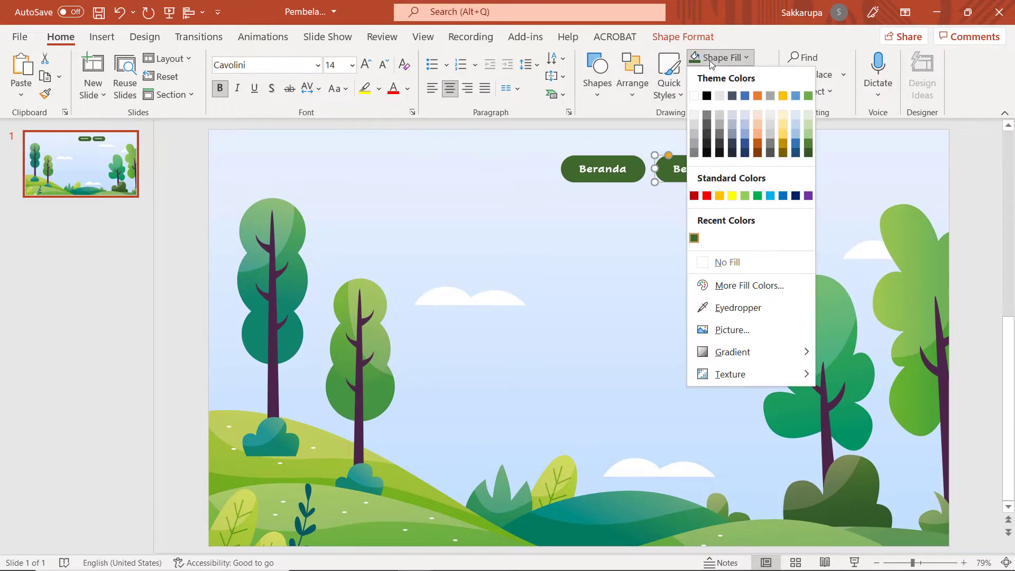
{"action": "left_click", "coordinate": [752, 263]}
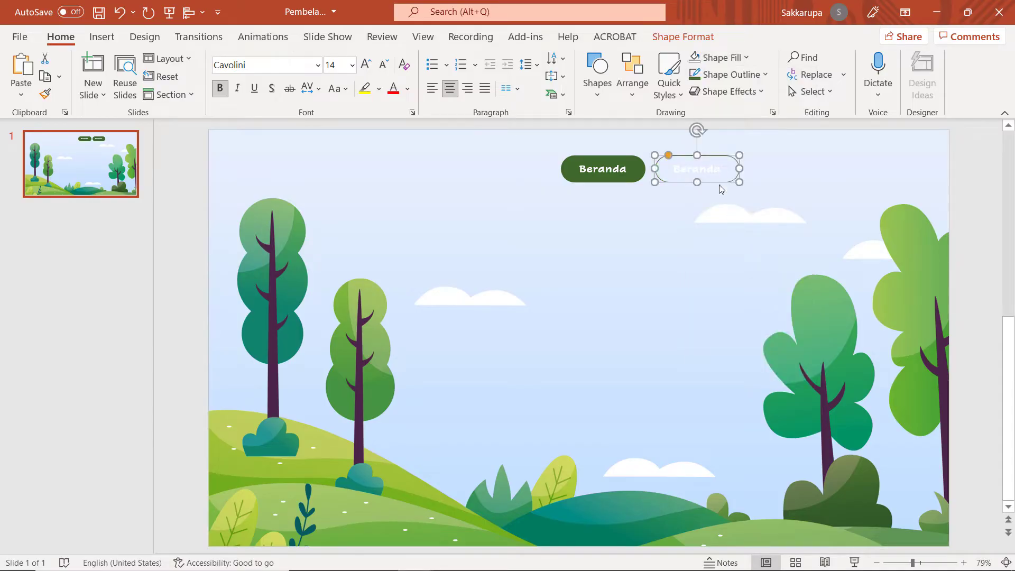
{"action": "left_click", "coordinate": [407, 90]}
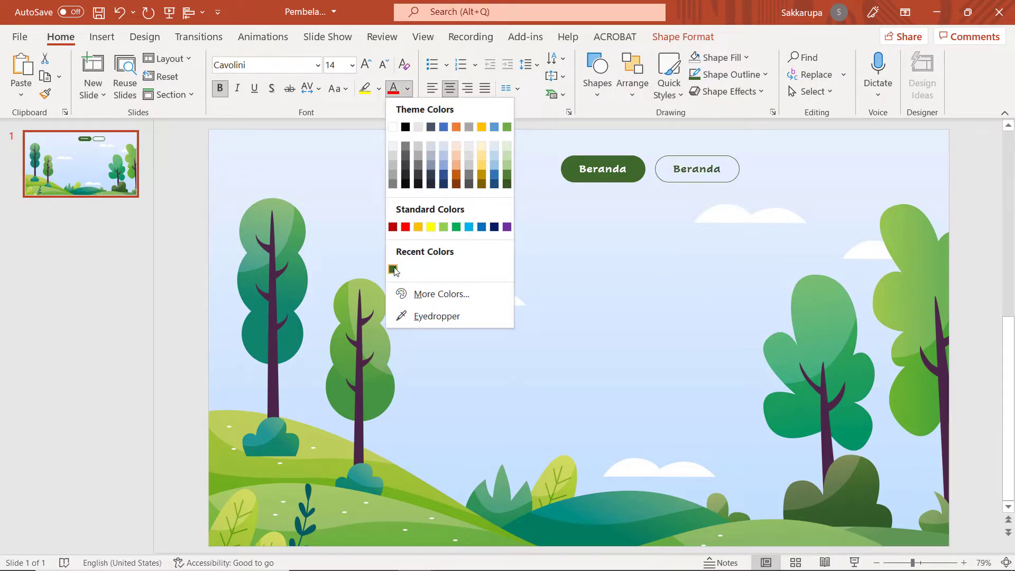
{"action": "left_click", "coordinate": [394, 270]}
{"action": "left_click", "coordinate": [664, 209]}
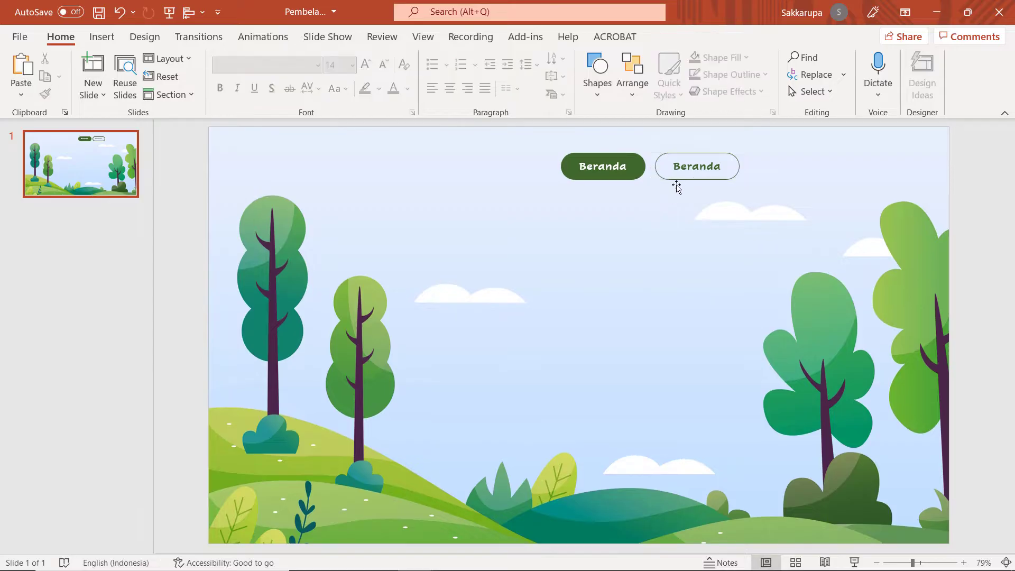
{"action": "left_click", "coordinate": [677, 184]}
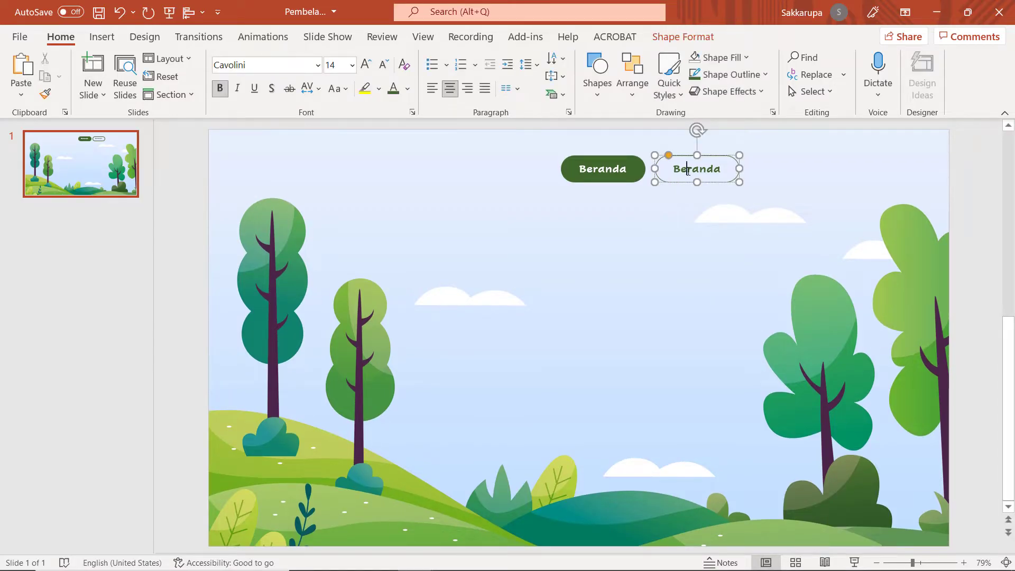
Relabel the copied button 'Tujuan'.
{"action": "double_click", "coordinate": [688, 170]}
{"action": "type", "text": "Tu"}
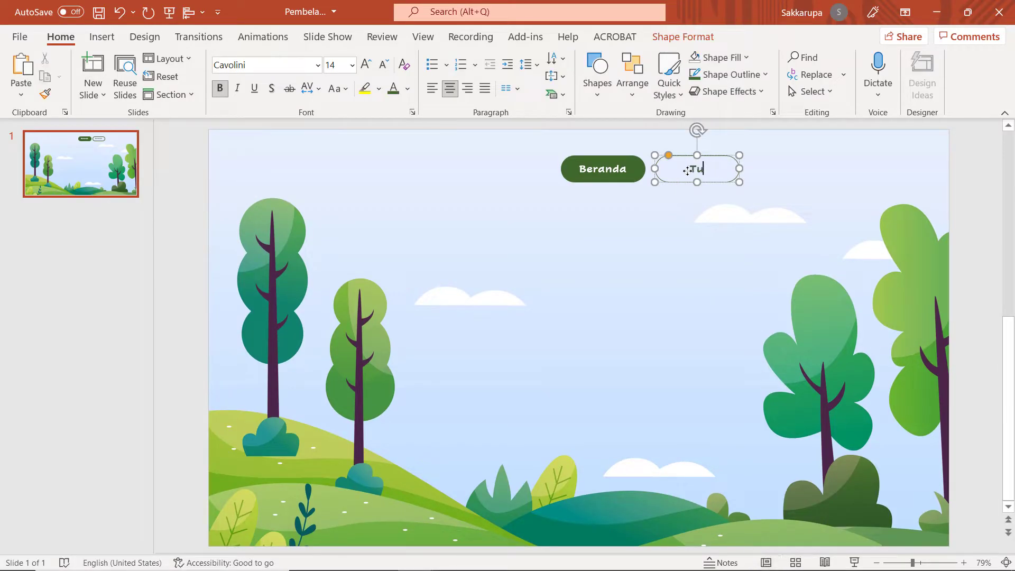
{"action": "type", "text": "juan"}
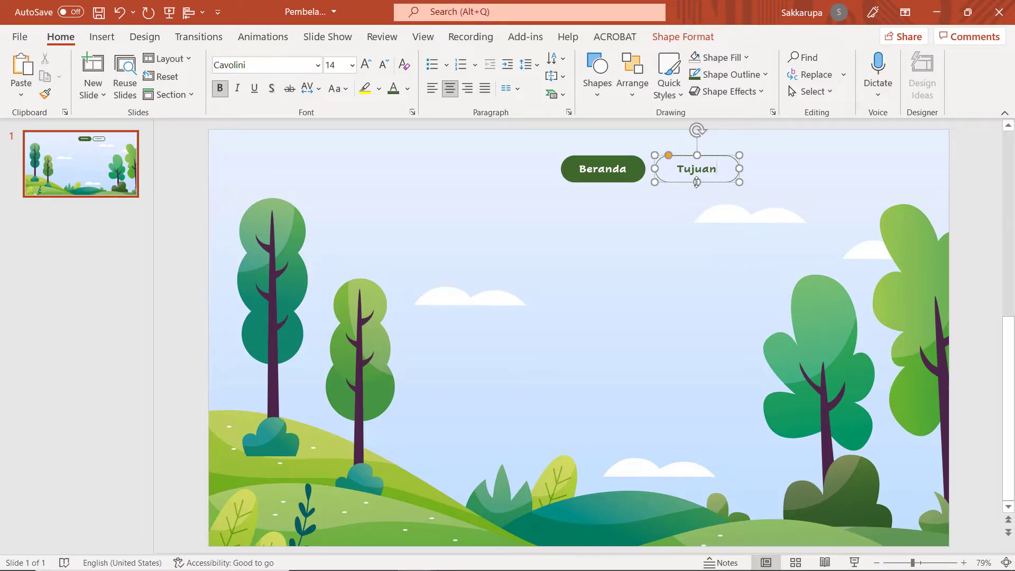
{"action": "left_click", "coordinate": [690, 196]}
{"action": "left_click", "coordinate": [672, 180]}
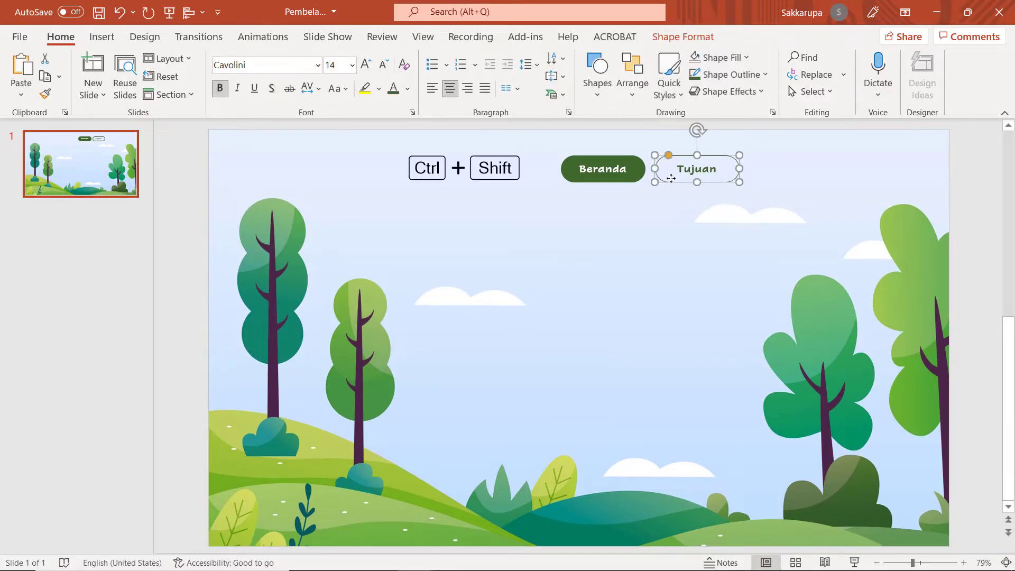
Duplicate the Tujuan button to its right and relabel the copy 'Materi'.
{"action": "left_click_drag", "start_coordinate": [672, 180], "coordinate": [766, 191], "text": "ctrl+shift"}
{"action": "double_click", "coordinate": [779, 168]}
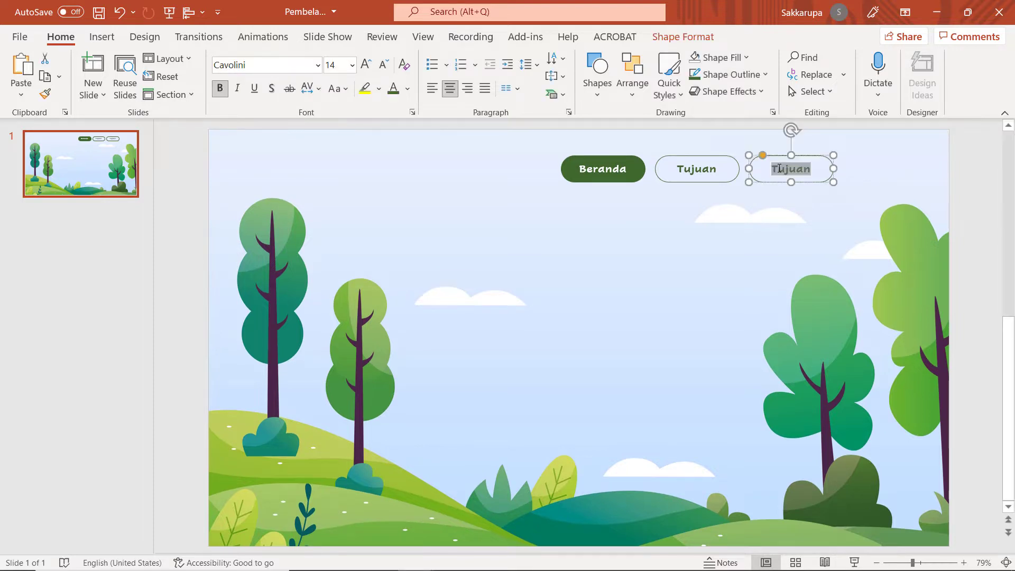
{"action": "type", "text": "Materi"}
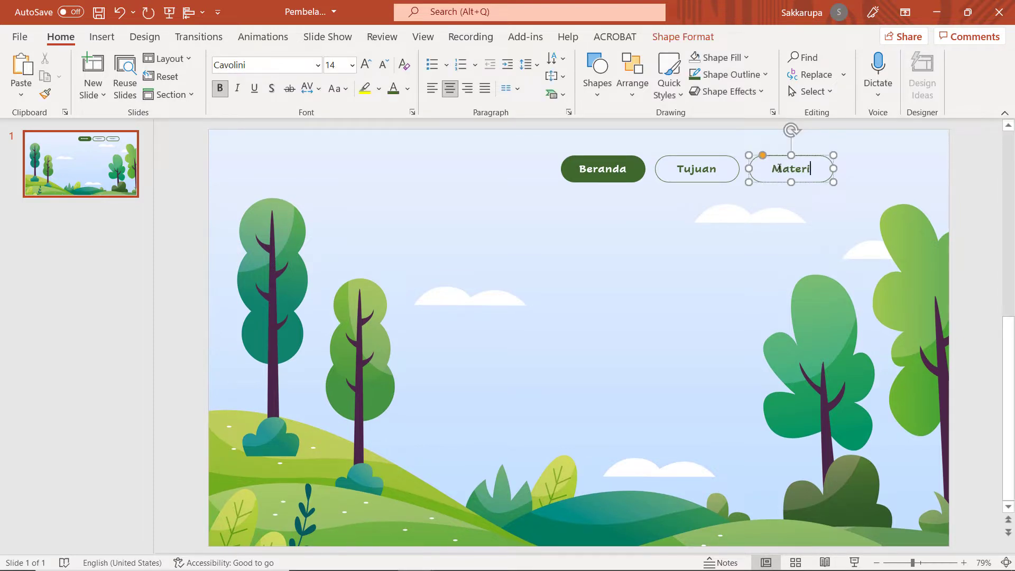
{"action": "left_click", "coordinate": [811, 180]}
Add another copy to the right labelled 'Latihan'.
{"action": "left_click_drag", "start_coordinate": [817, 181], "coordinate": [911, 182]}
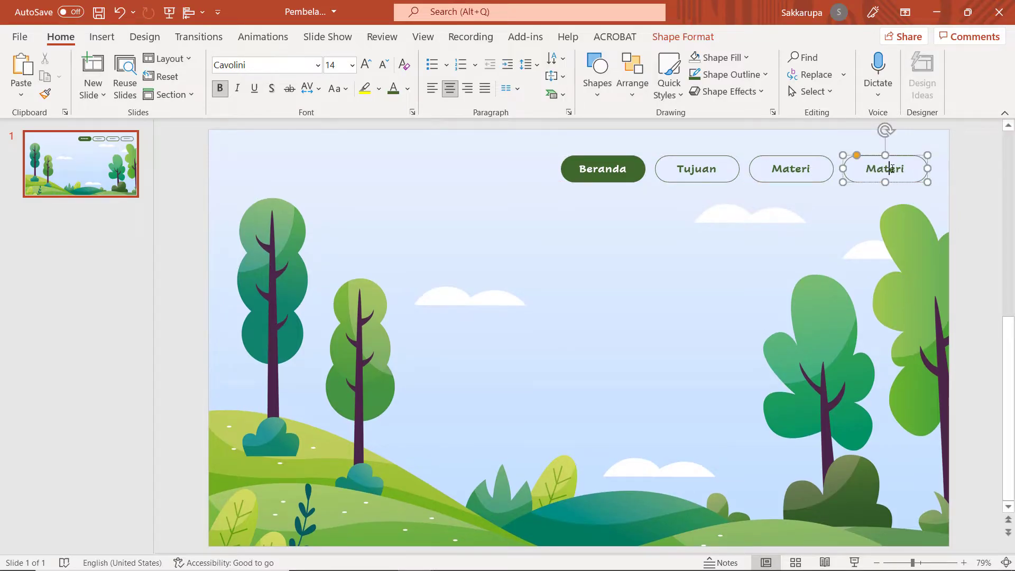
{"action": "double_click", "coordinate": [891, 168]}
{"action": "type", "text": "L"}
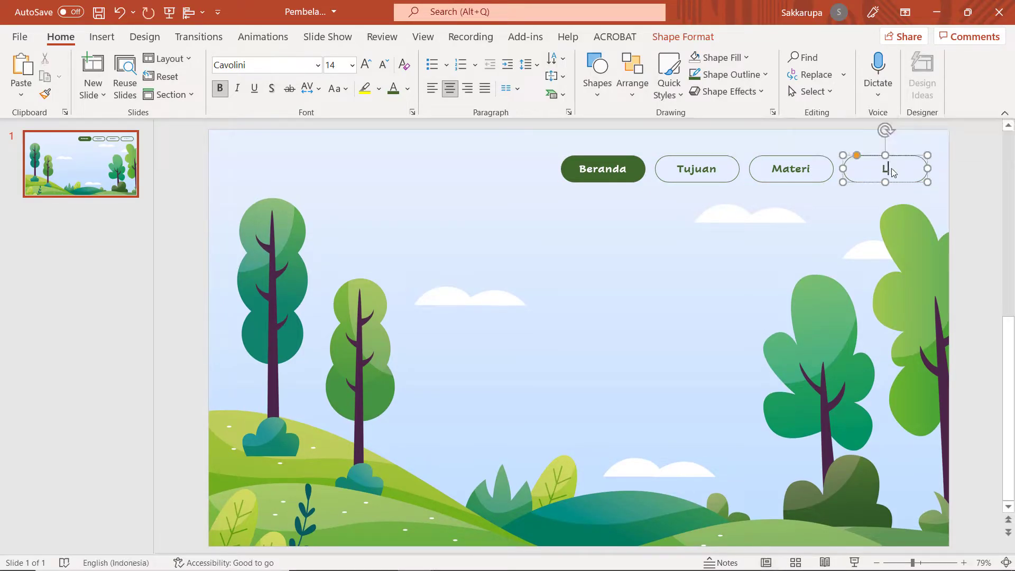
{"action": "type", "text": "atihan"}
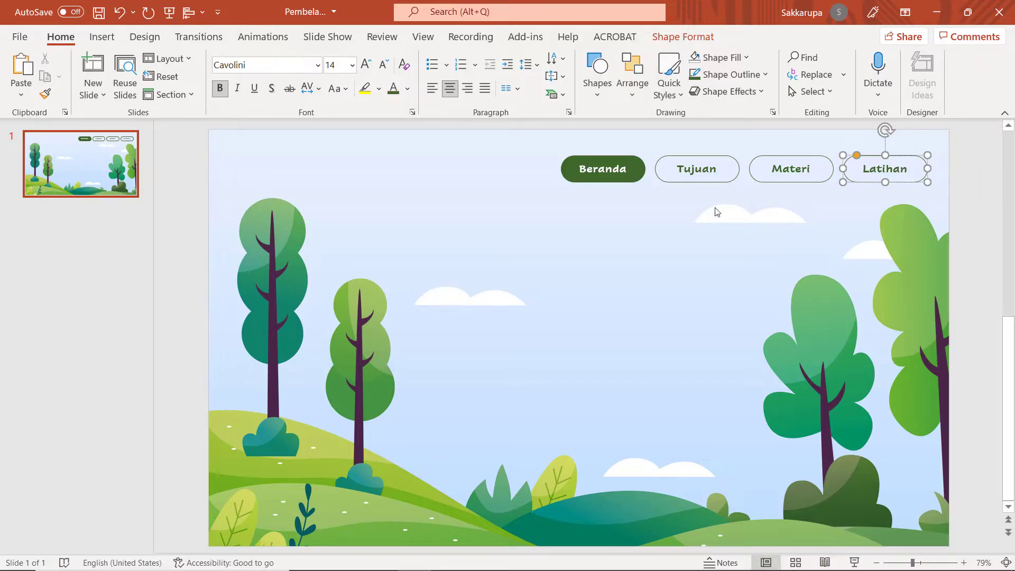
{"action": "left_click", "coordinate": [709, 221]}
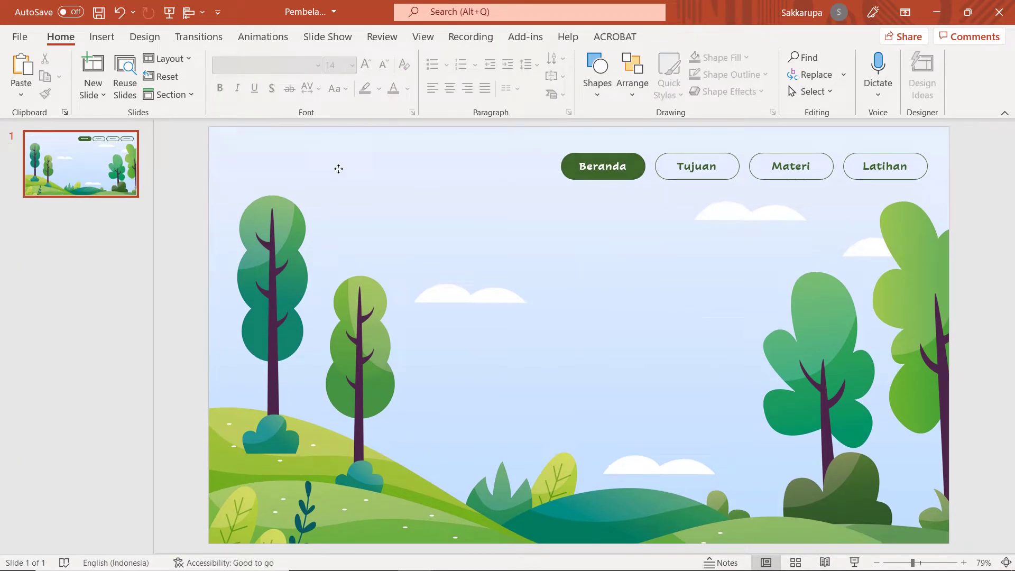
Paste the brand logo and name group into the slide's top-left corner.
{"action": "key", "text": "ctrl+v"}
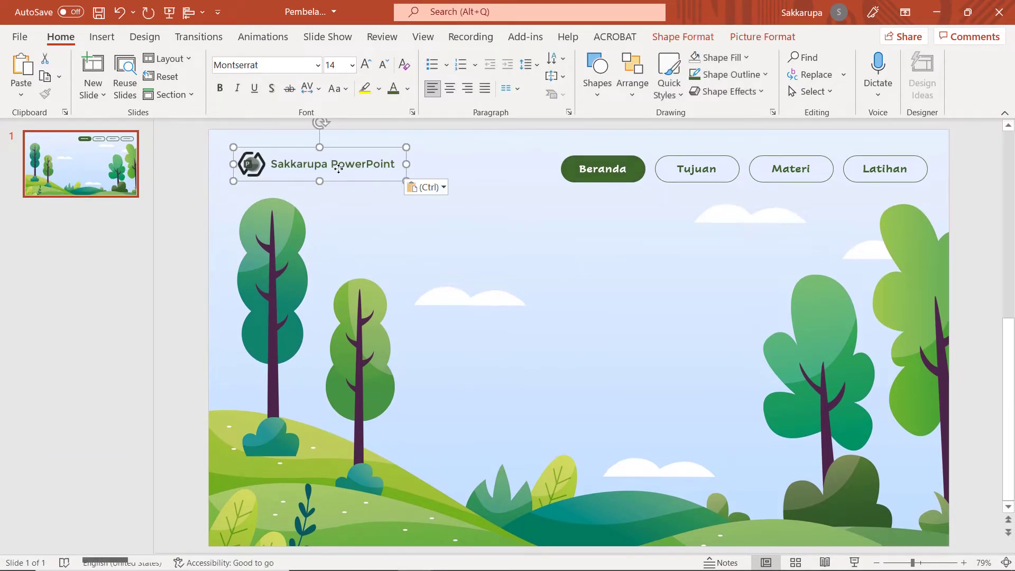
{"action": "left_click", "coordinate": [357, 189]}
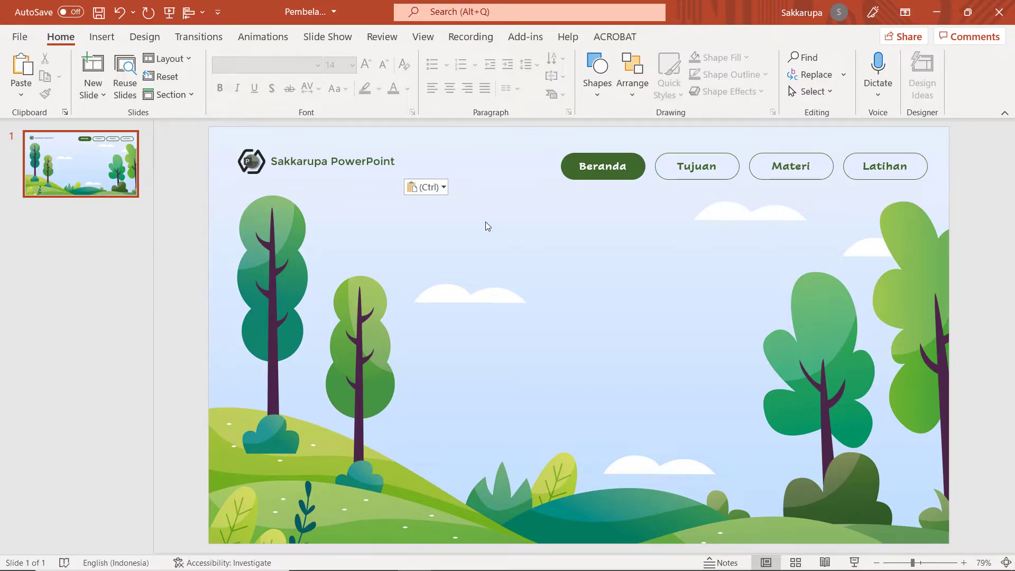
Add a centred dark green Cavolini text box reading 'IPA Kelas 1 SD' over 'Memelihara Lingkungan'.
{"action": "left_click", "coordinate": [102, 37]}
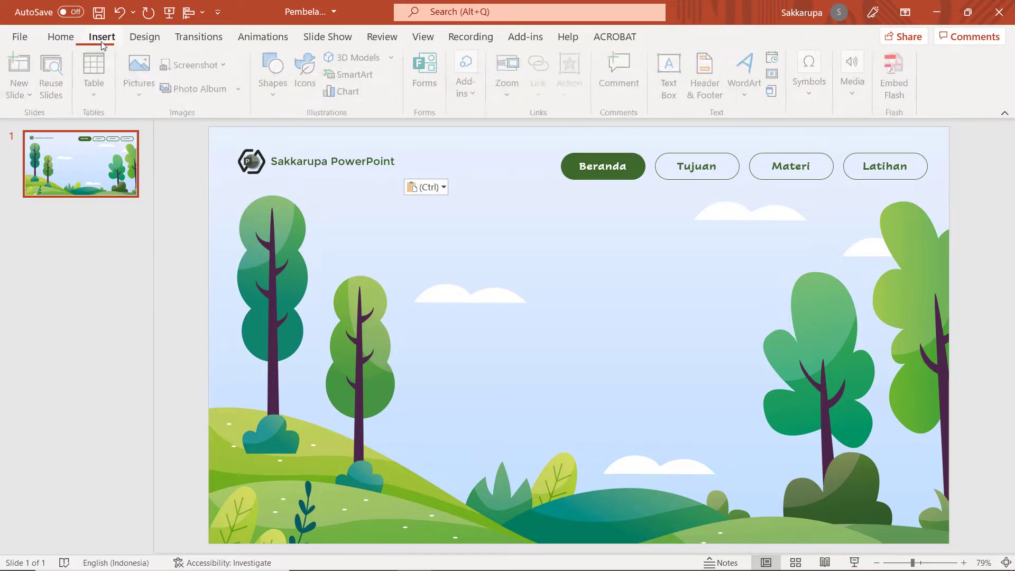
{"action": "left_click", "coordinate": [671, 74]}
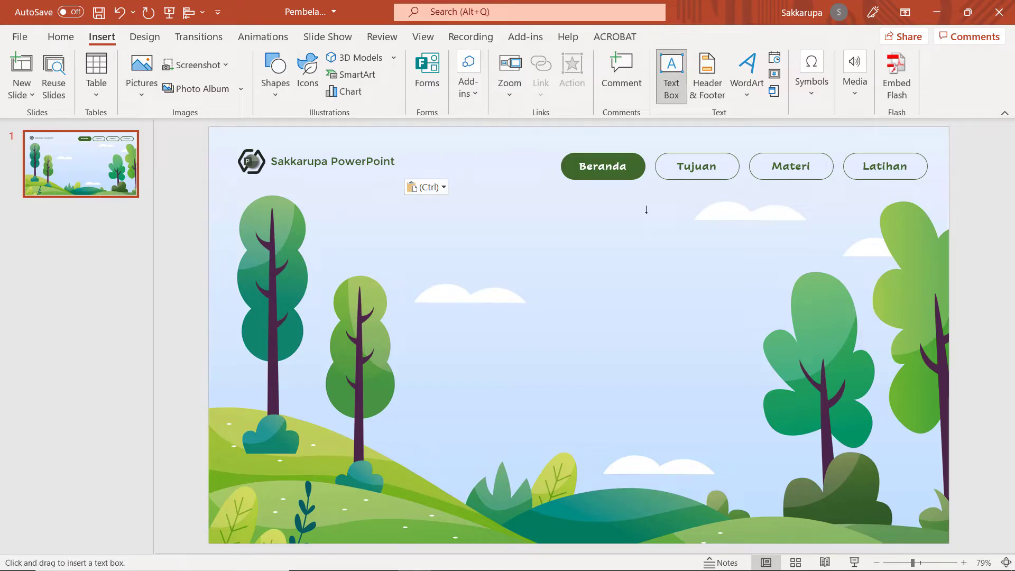
{"action": "left_click", "coordinate": [504, 286]}
{"action": "type", "text": "IPA"}
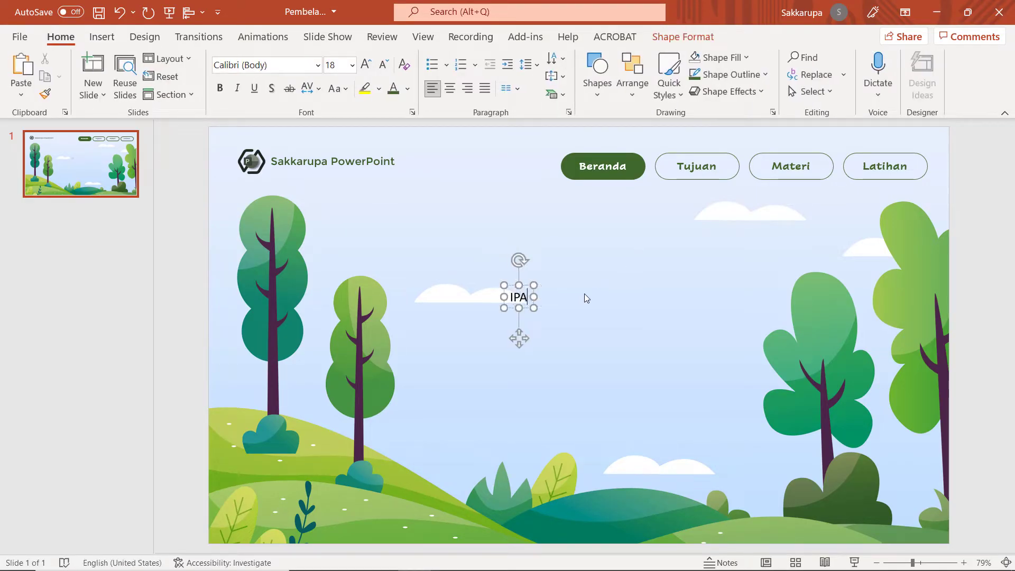
{"action": "type", "text": " Kelas 1 SD"}
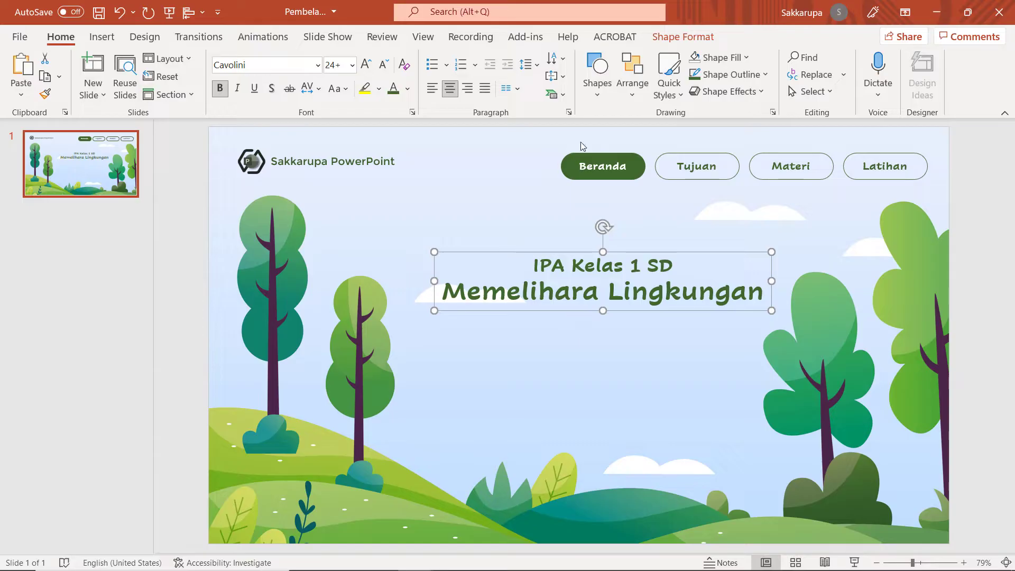
{"action": "left_click", "coordinate": [101, 37]}
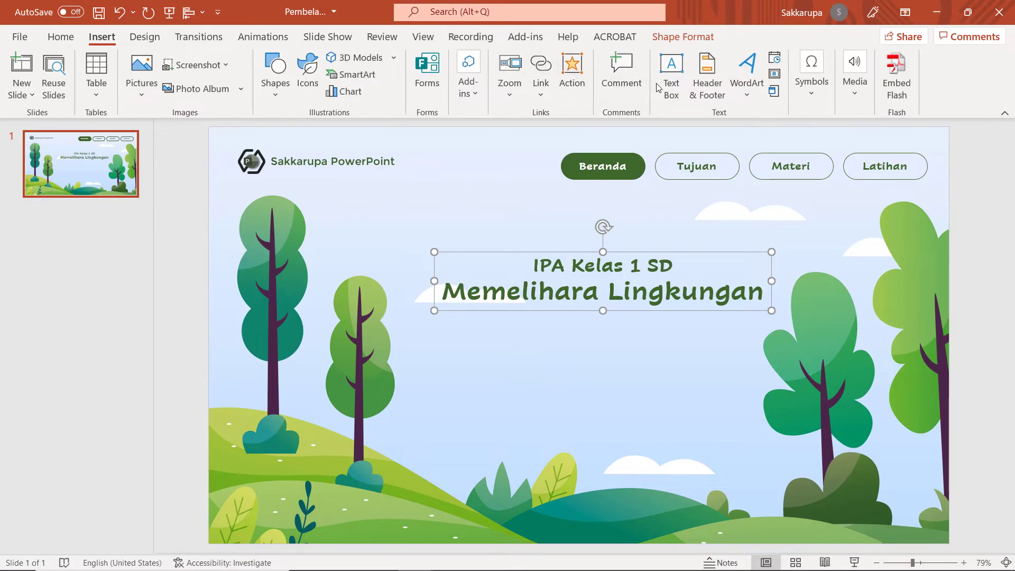
{"action": "left_click", "coordinate": [670, 68]}
{"action": "key", "text": "Escape"}
Add a text box with bold 'Selamat datang,' over 'Silahkan menggunakan menu yang telah disediakan di atas'.
{"action": "left_click", "coordinate": [556, 350]}
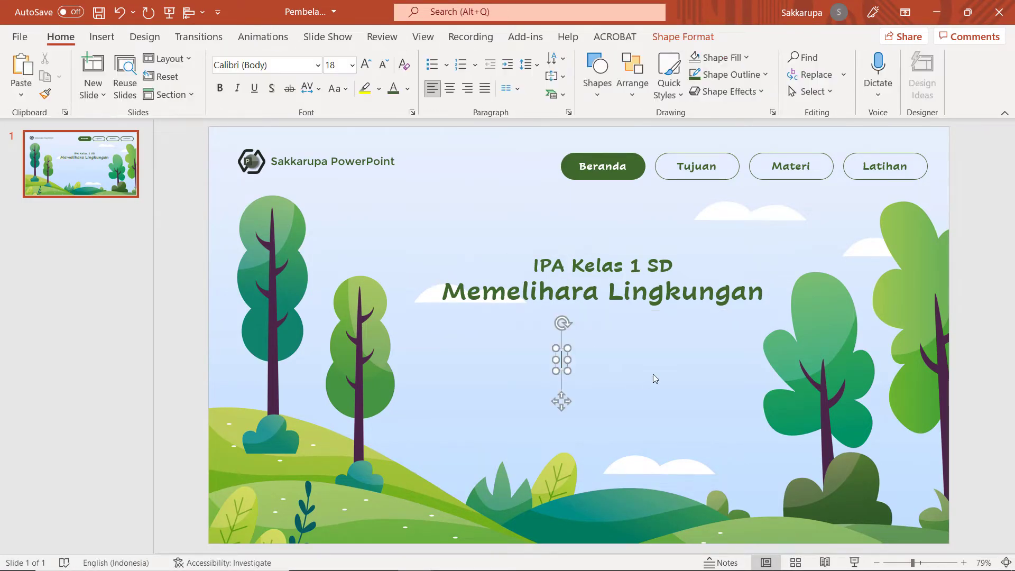
{"action": "type", "text": "Sela"}
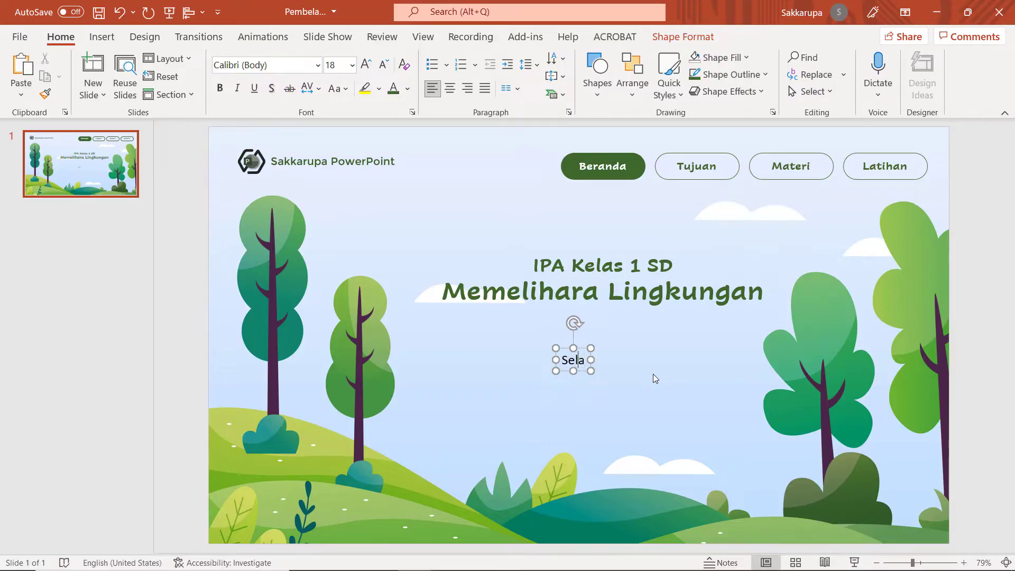
{"action": "type", "text": "mat datang,"}
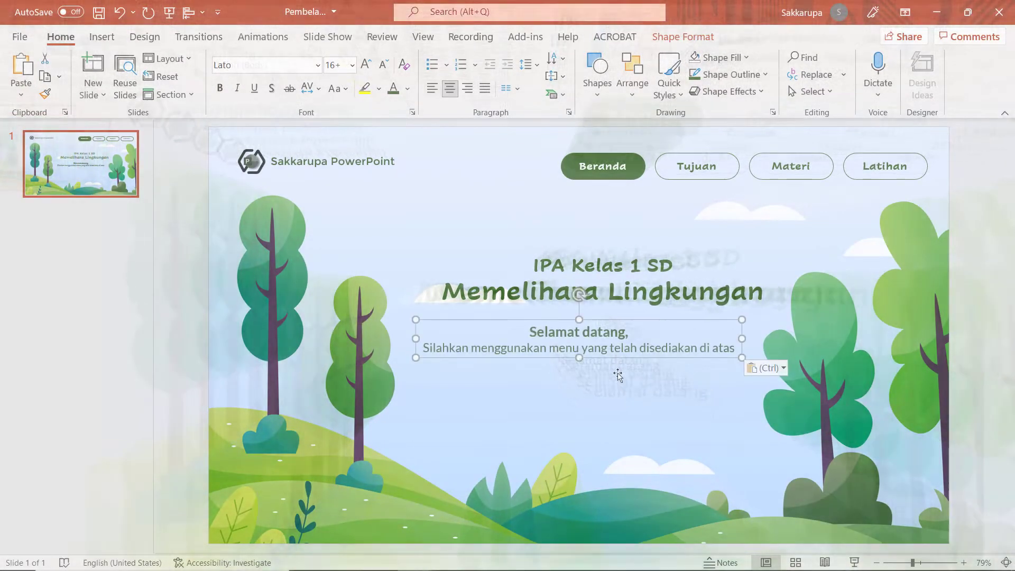
{"action": "left_click", "coordinate": [620, 376]}
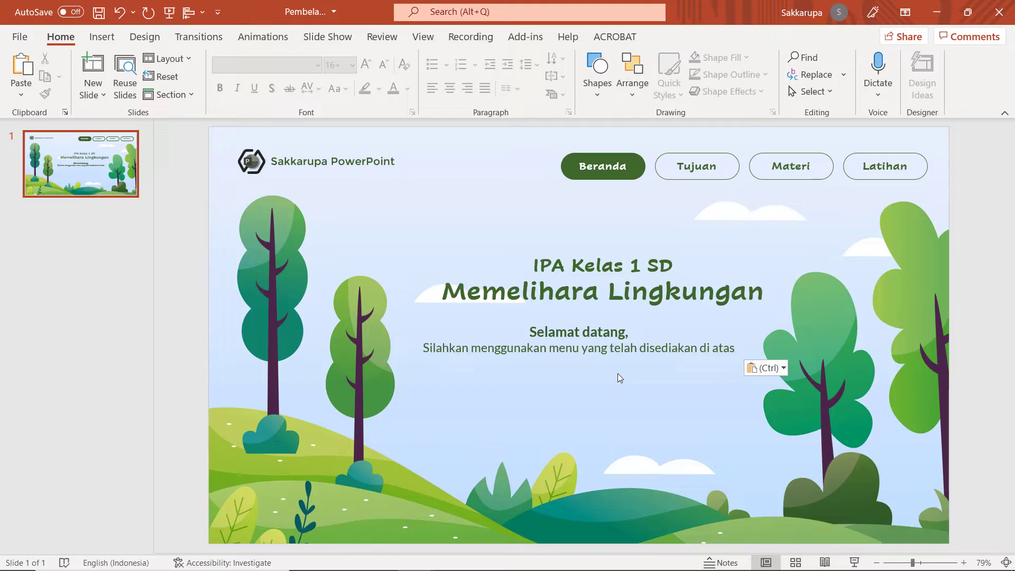
Copy the Beranda button below the welcome text, relabel it 'Lihat Petunjuk' and widen it.
{"action": "left_click", "coordinate": [626, 174]}
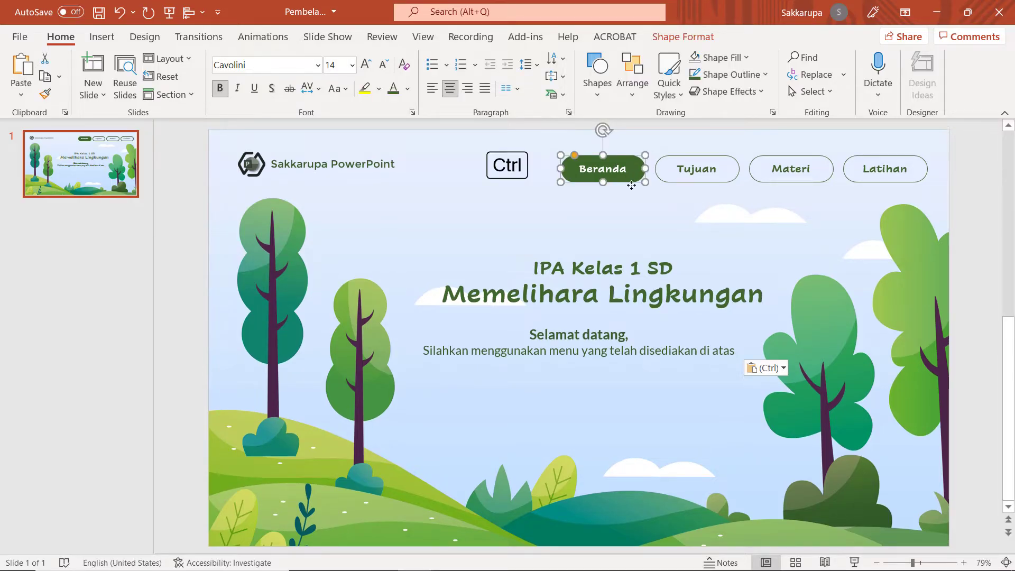
{"action": "mouse_move", "coordinate": [626, 174]}
{"action": "left_mouse_down"}
{"action": "mouse_move", "coordinate": [619, 405]}
{"action": "mouse_move", "coordinate": [606, 403]}
{"action": "mouse_move", "coordinate": [649, 403]}
{"action": "mouse_move", "coordinate": [598, 415]}
{"action": "left_mouse_up"}
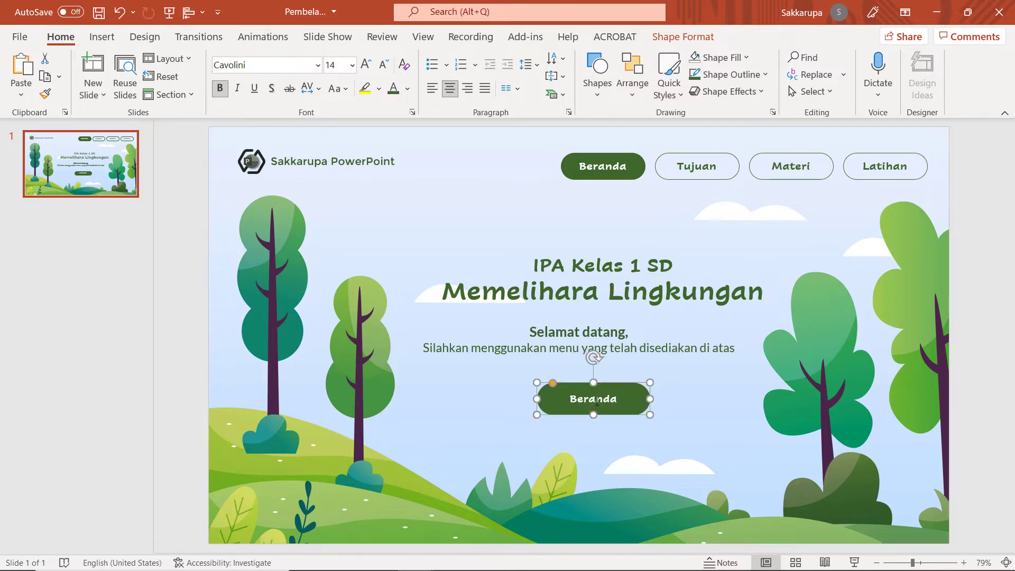
{"action": "double_click", "coordinate": [597, 400]}
{"action": "type", "text": "L"}
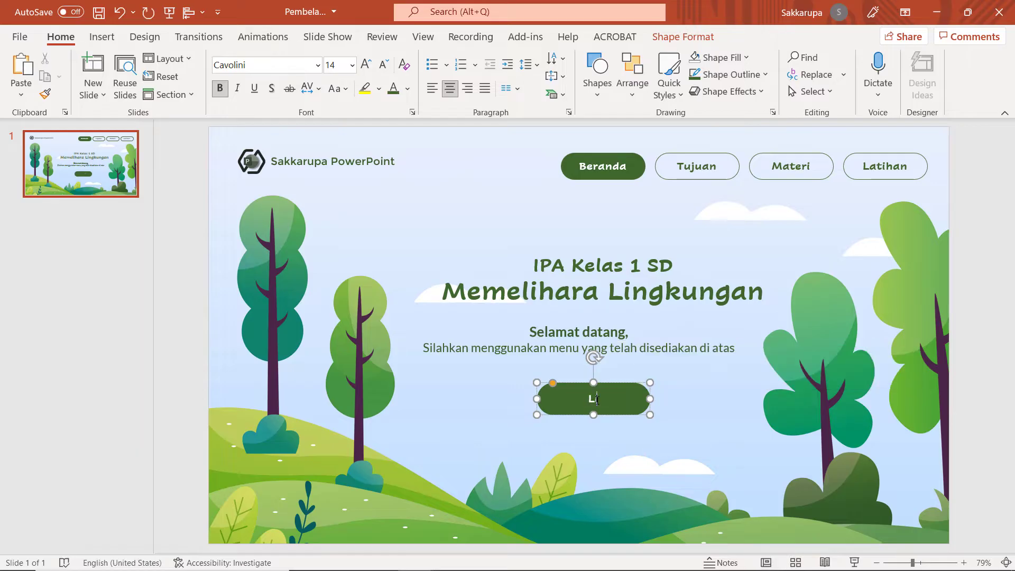
{"action": "type", "text": "ihat Petunjuk"}
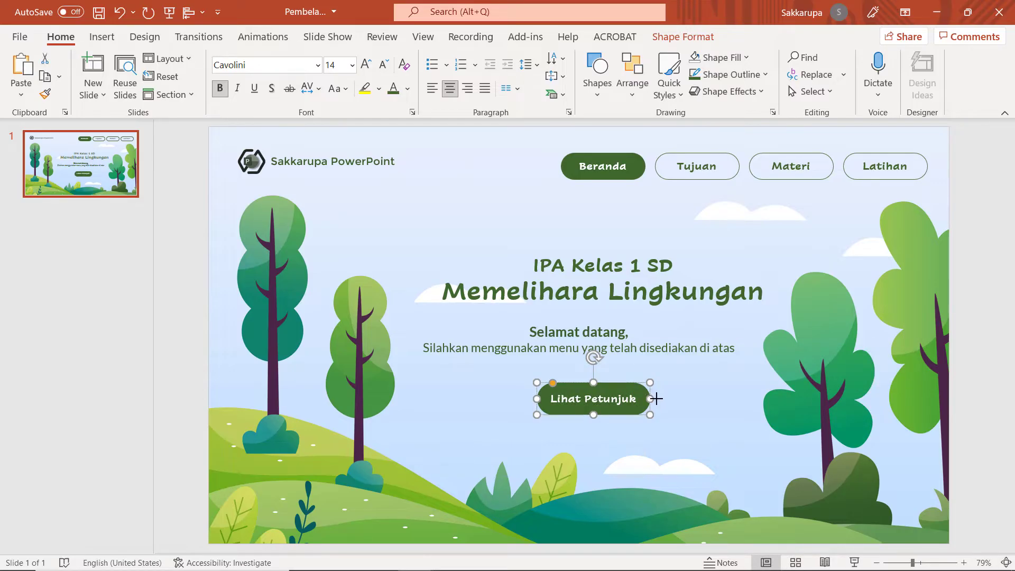
{"action": "left_click_drag", "start_coordinate": [653, 398], "coordinate": [669, 399]}
{"action": "left_click", "coordinate": [705, 403]}
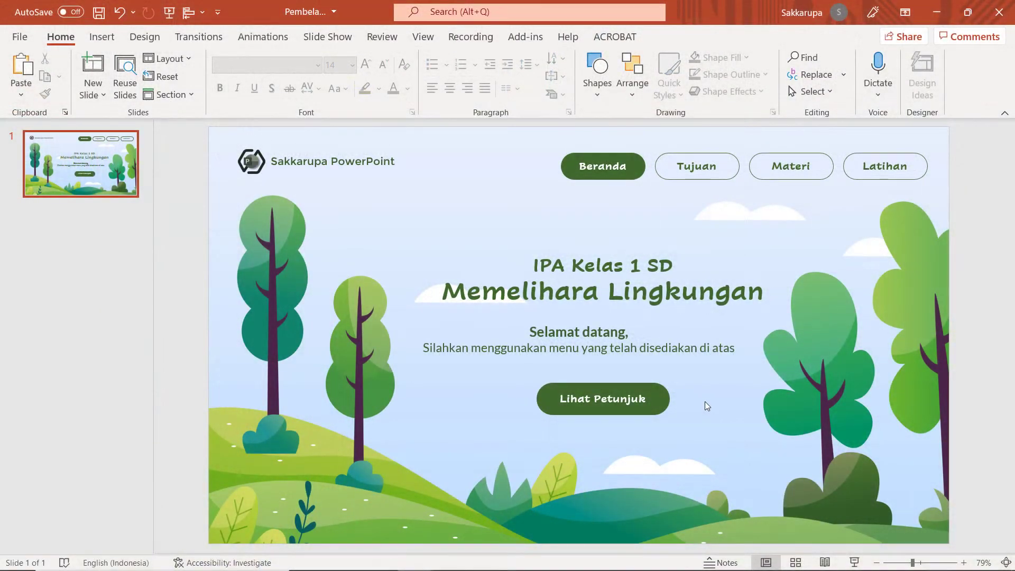
Insert a new blank slide 2 directly after the home slide.
{"action": "left_click", "coordinate": [611, 173]}
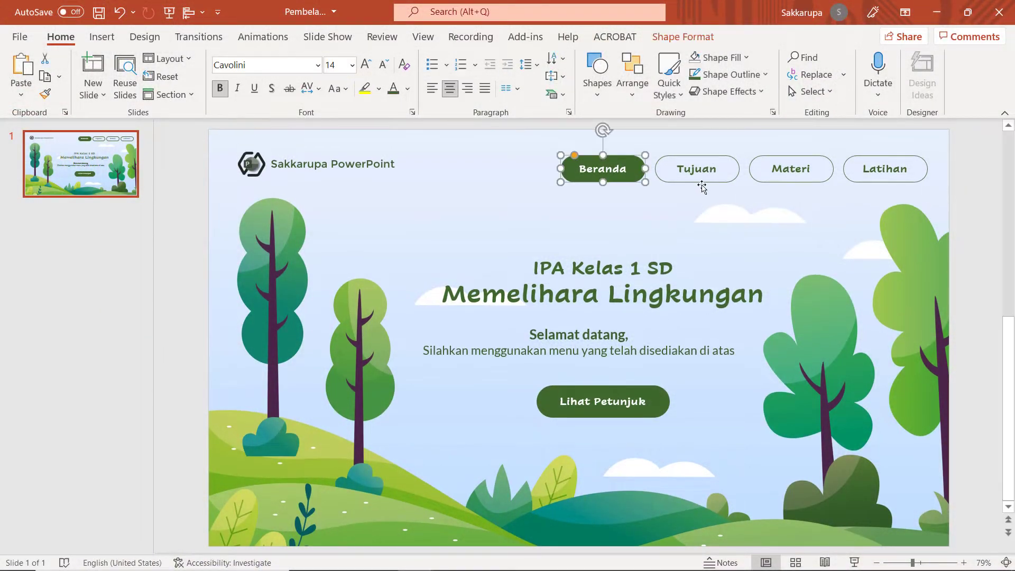
{"action": "left_click", "coordinate": [697, 179]}
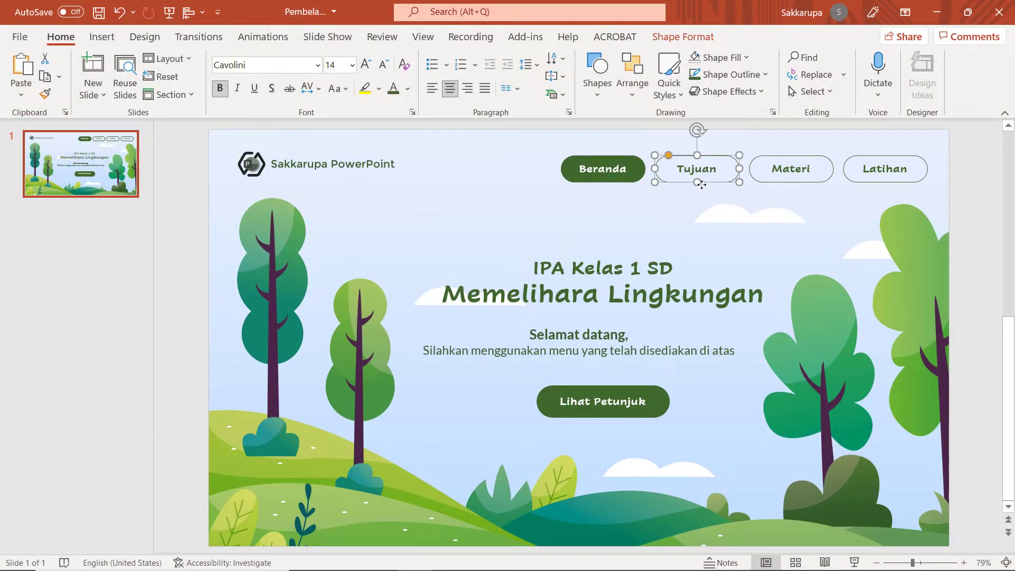
{"action": "left_click", "coordinate": [694, 385]}
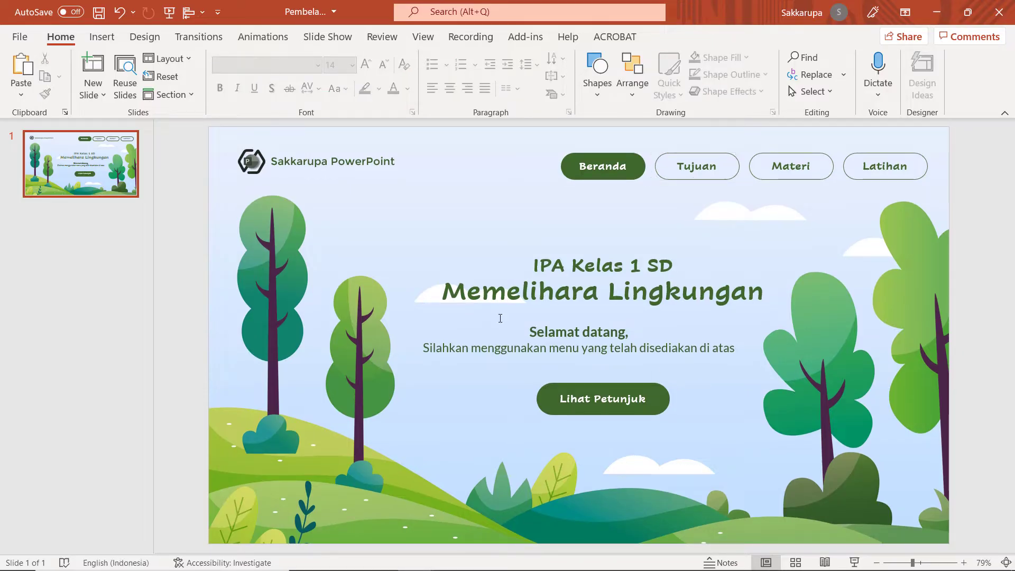
{"action": "left_click", "coordinate": [99, 219]}
{"action": "key", "text": "Return"}
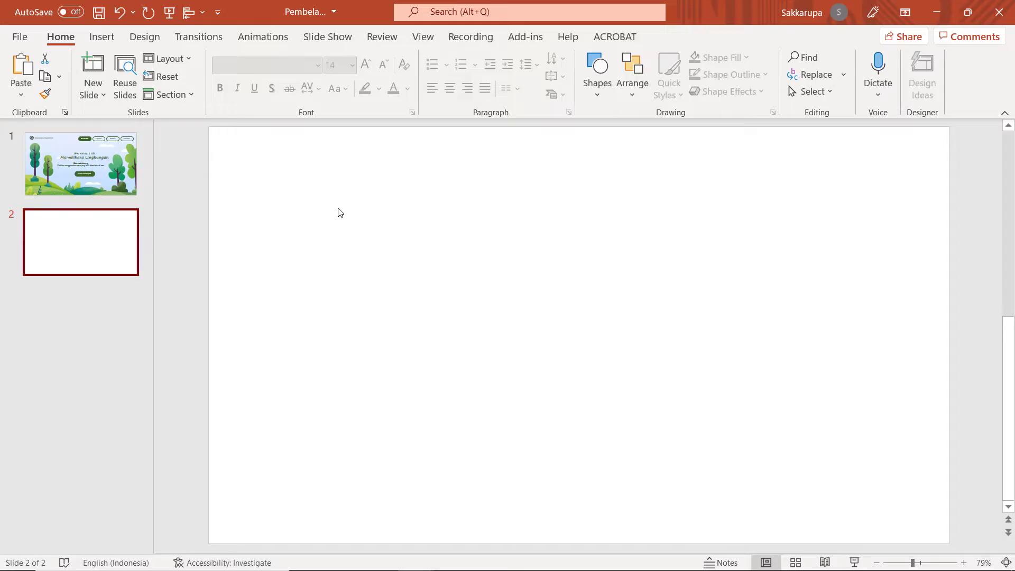
Fill slide 2's background with the picture nature-right-tree.png.
{"action": "right_click", "coordinate": [340, 212]}
{"action": "left_click", "coordinate": [360, 365]}
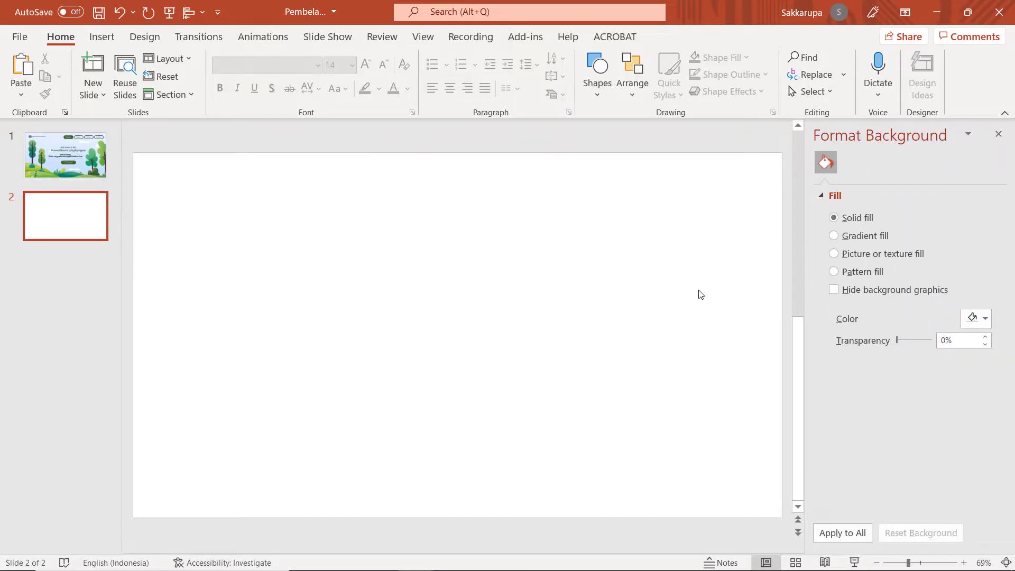
{"action": "left_click", "coordinate": [875, 255]}
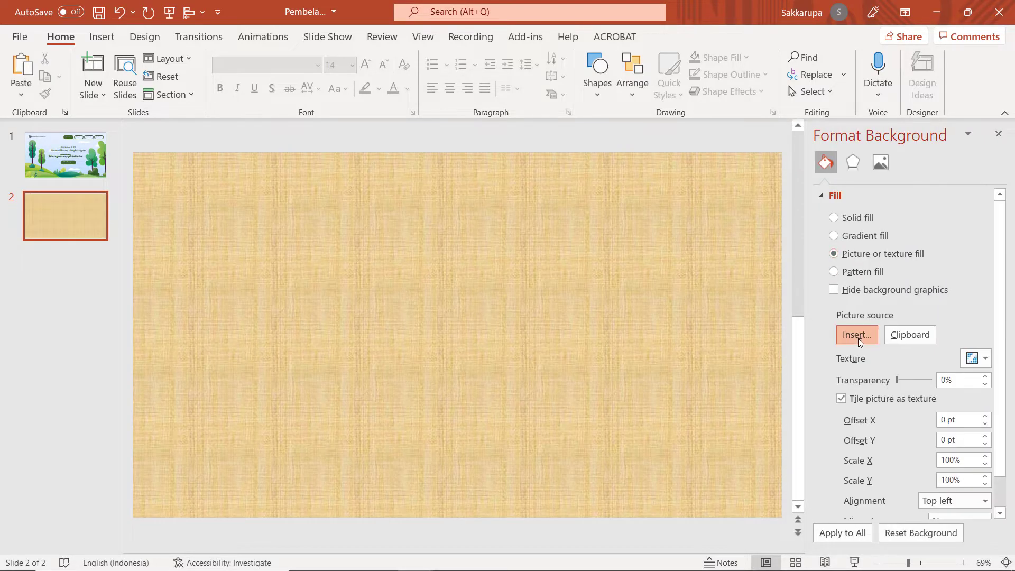
{"action": "left_click", "coordinate": [853, 335]}
{"action": "left_click", "coordinate": [477, 242]}
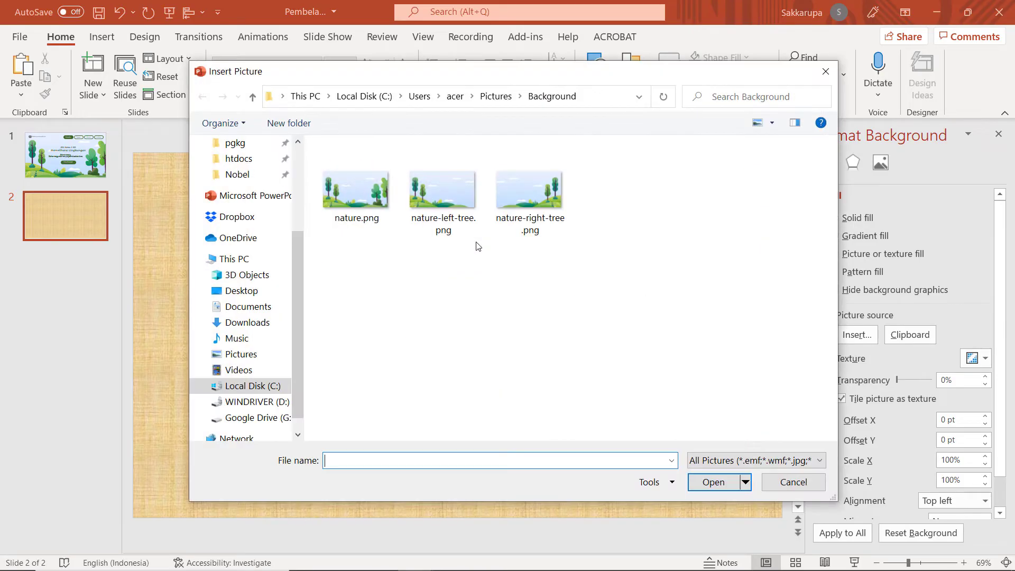
{"action": "double_click", "coordinate": [523, 203]}
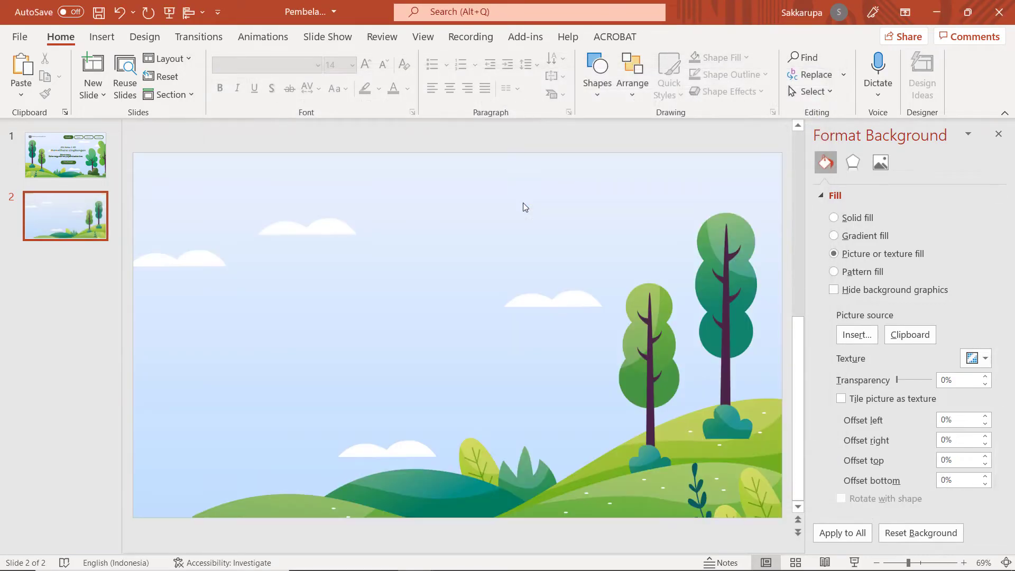
{"action": "left_click", "coordinate": [998, 134]}
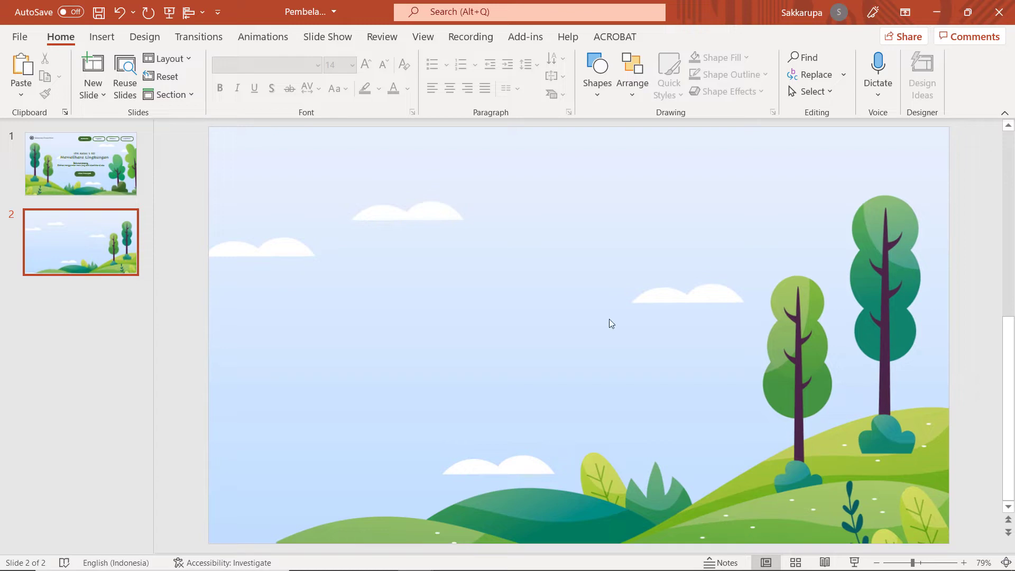
{"action": "left_click", "coordinate": [89, 175]}
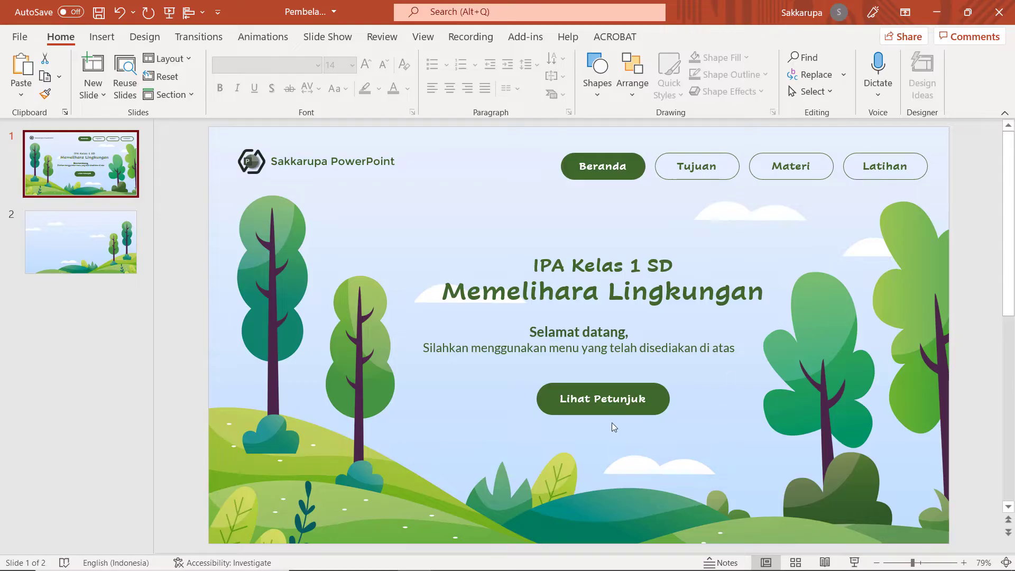
{"action": "left_click", "coordinate": [113, 255]}
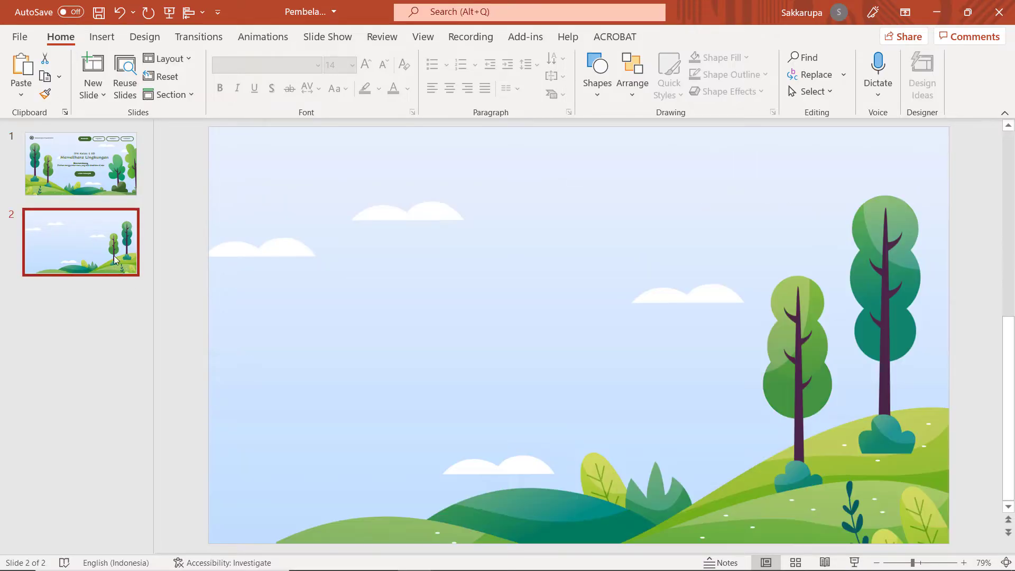
Duplicate the landscape slide 2 three times to create slides 3, 4 and 5.
{"action": "key", "text": "ctrl+m"}
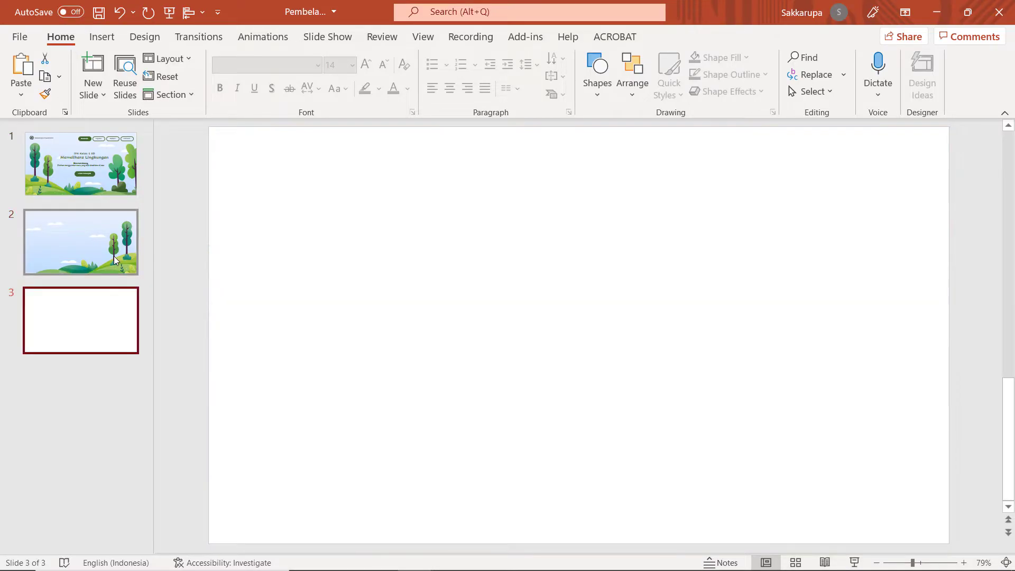
{"action": "key", "text": "ctrl+z"}
{"action": "key", "text": "ctrl+d"}
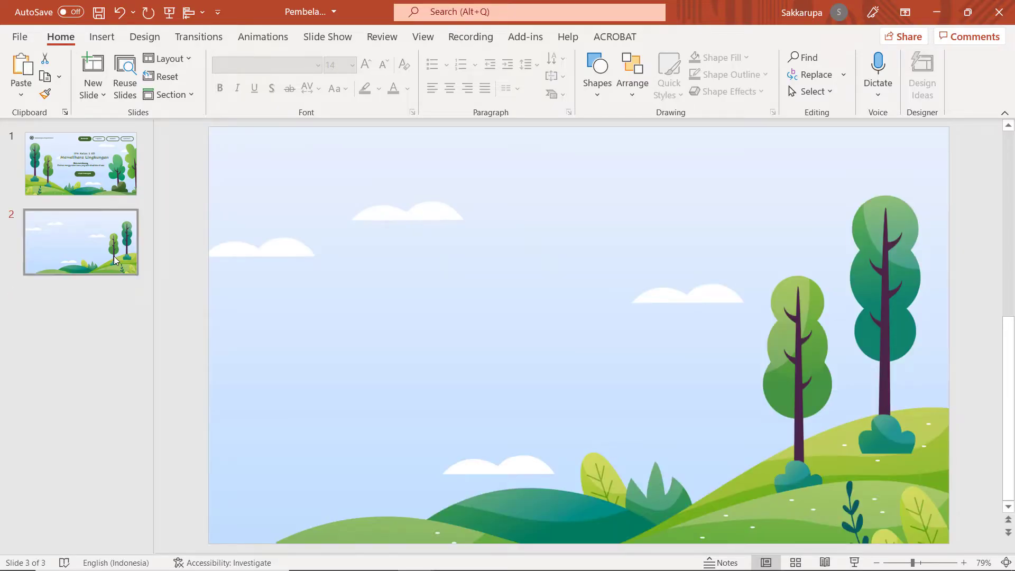
{"action": "key", "text": "ctrl+d"}
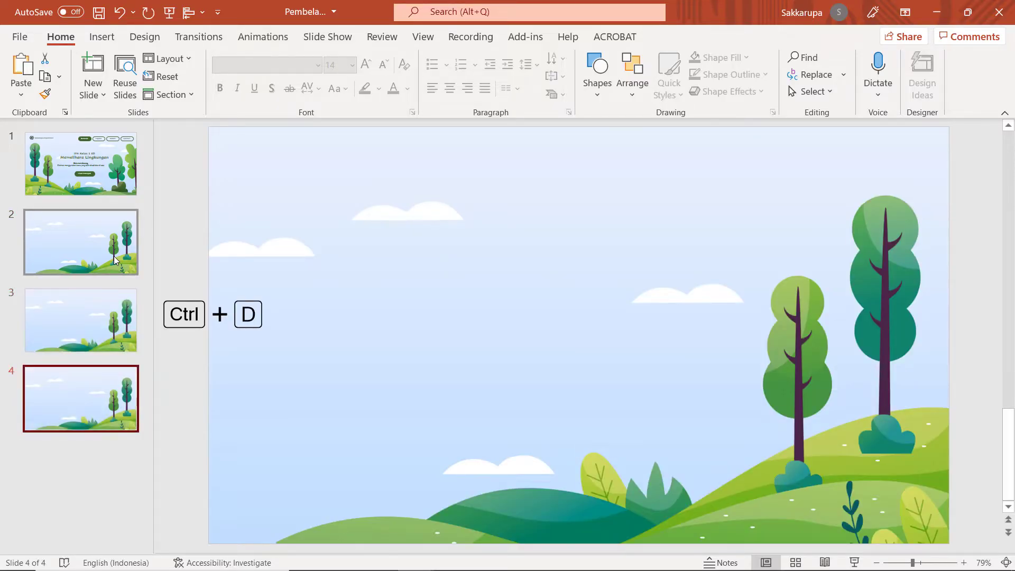
{"action": "key", "text": "ctrl+d"}
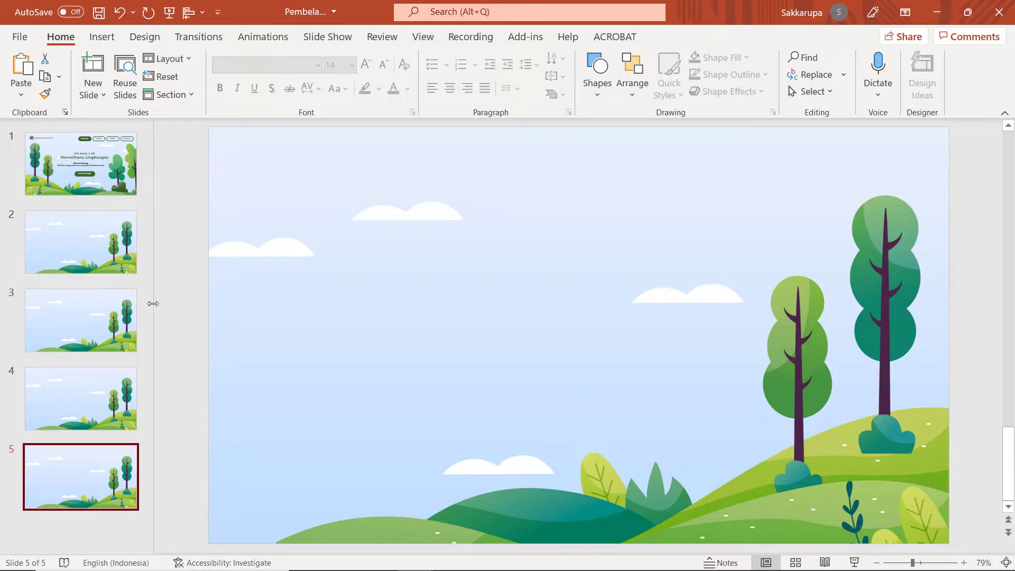
{"action": "left_click", "coordinate": [99, 182]}
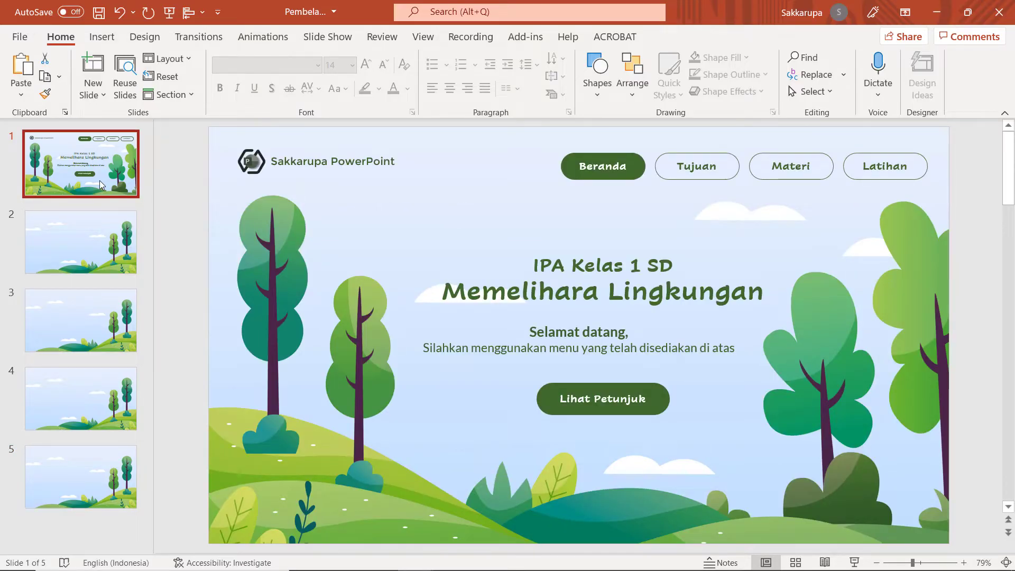
Hyperlink the Beranda button to Slide 1 in this document.
{"action": "left_click", "coordinate": [570, 171]}
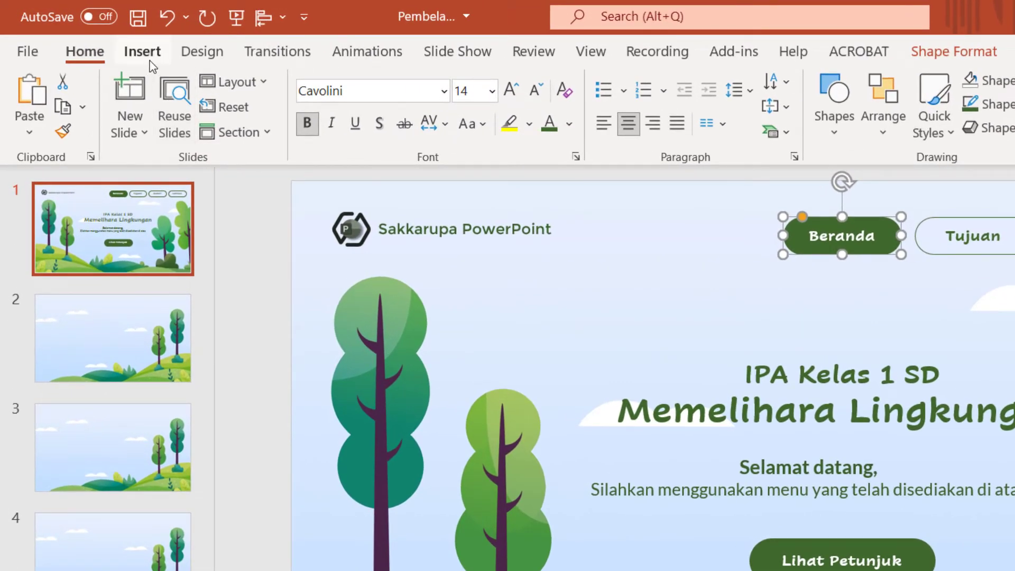
{"action": "left_click", "coordinate": [143, 52]}
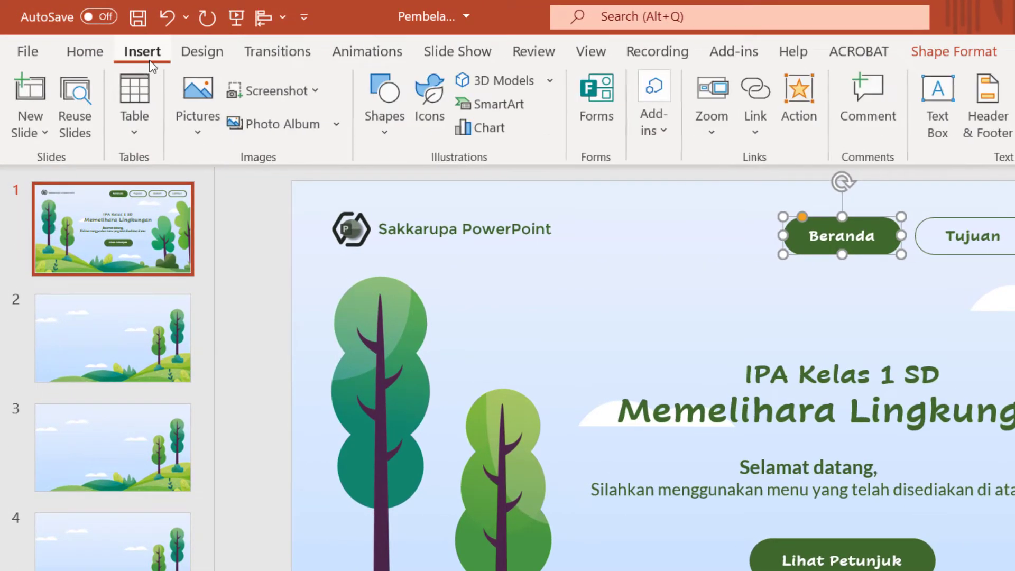
{"action": "left_click", "coordinate": [746, 97]}
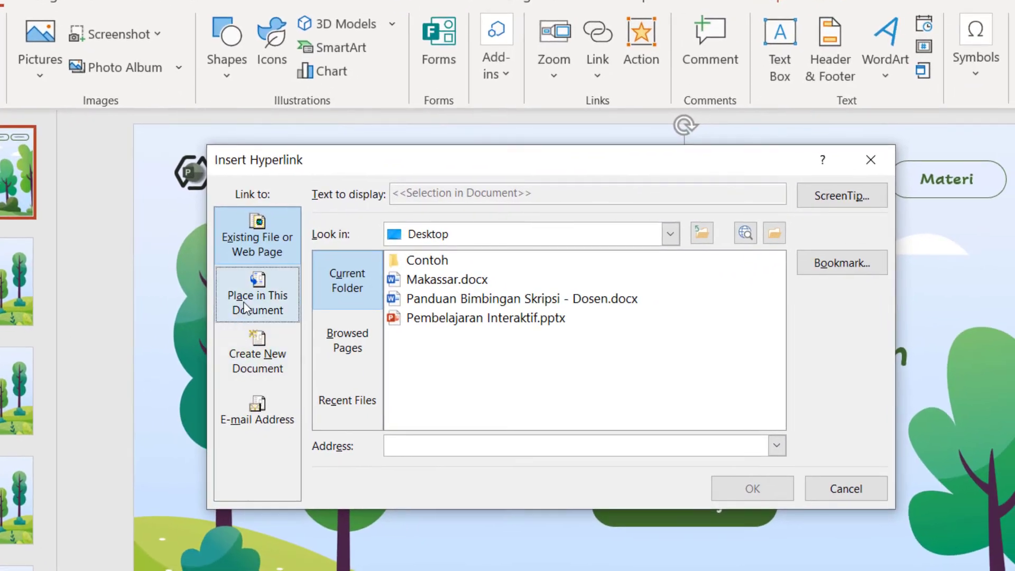
{"action": "left_click", "coordinate": [245, 305]}
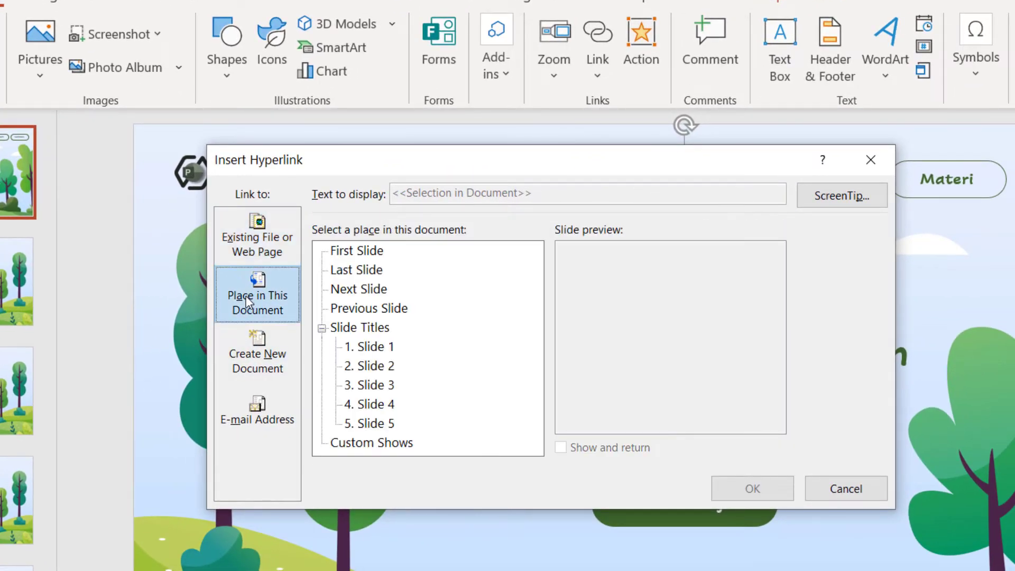
{"action": "left_click", "coordinate": [390, 388]}
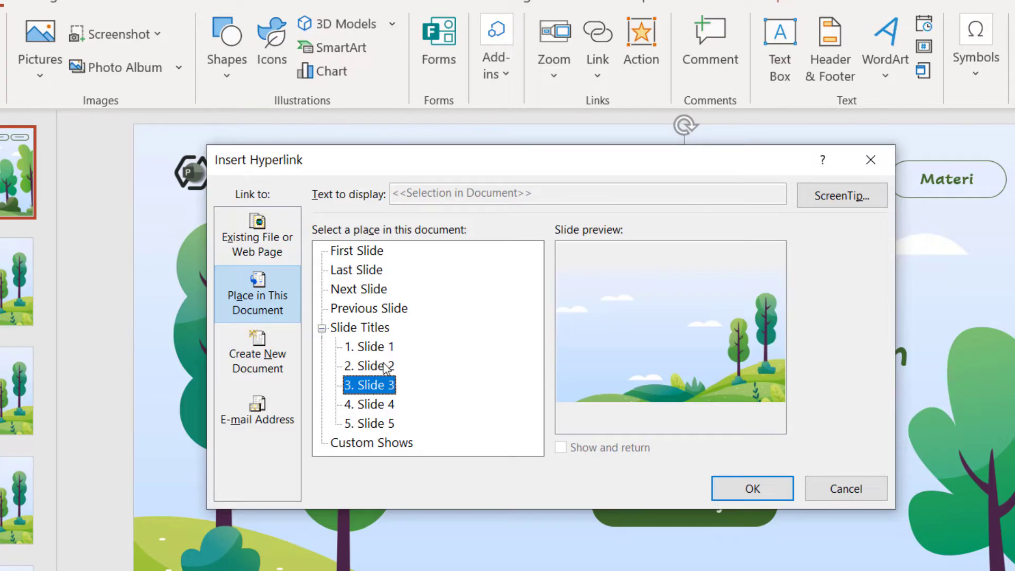
{"action": "left_click", "coordinate": [377, 346]}
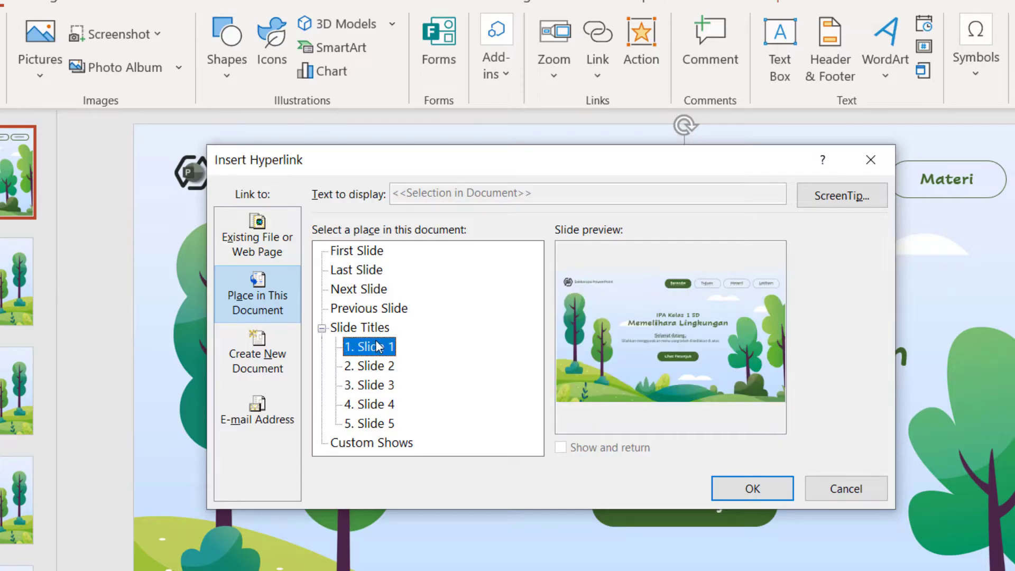
{"action": "left_click", "coordinate": [738, 496]}
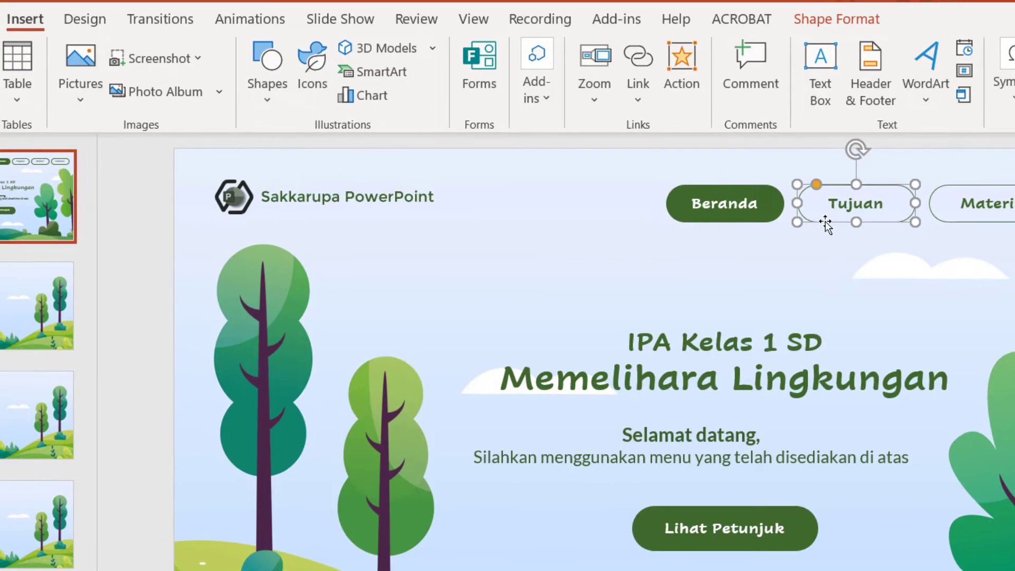
Hyperlink the Tujuan button to Slide 3 in this document.
{"action": "left_click", "coordinate": [631, 63]}
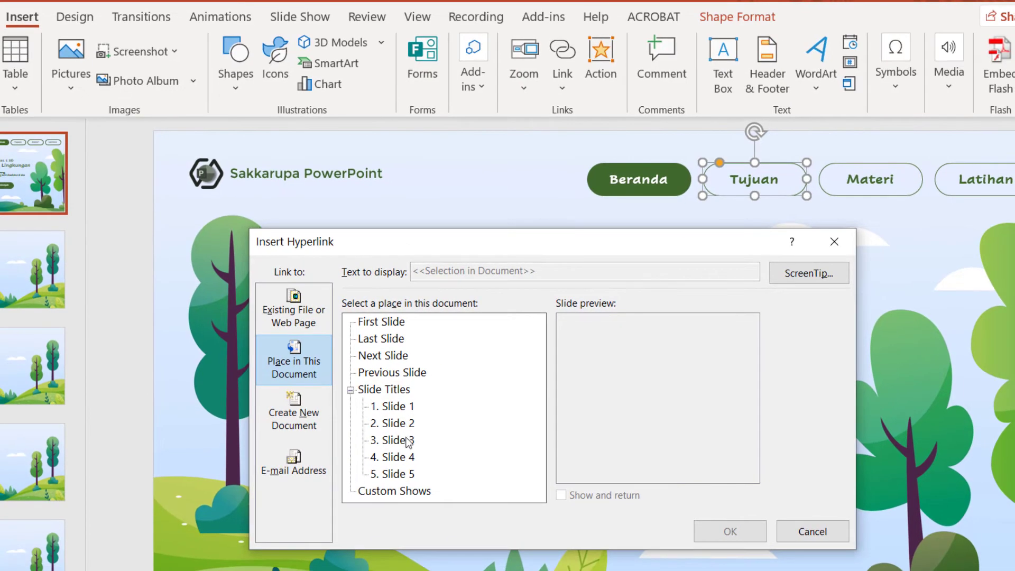
{"action": "left_click", "coordinate": [408, 441]}
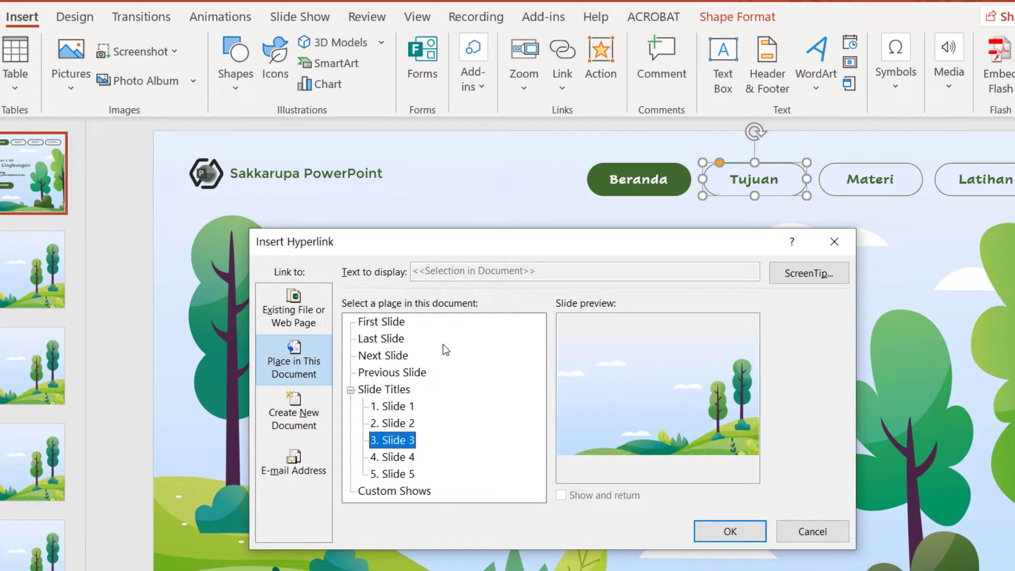
{"action": "left_click", "coordinate": [725, 523]}
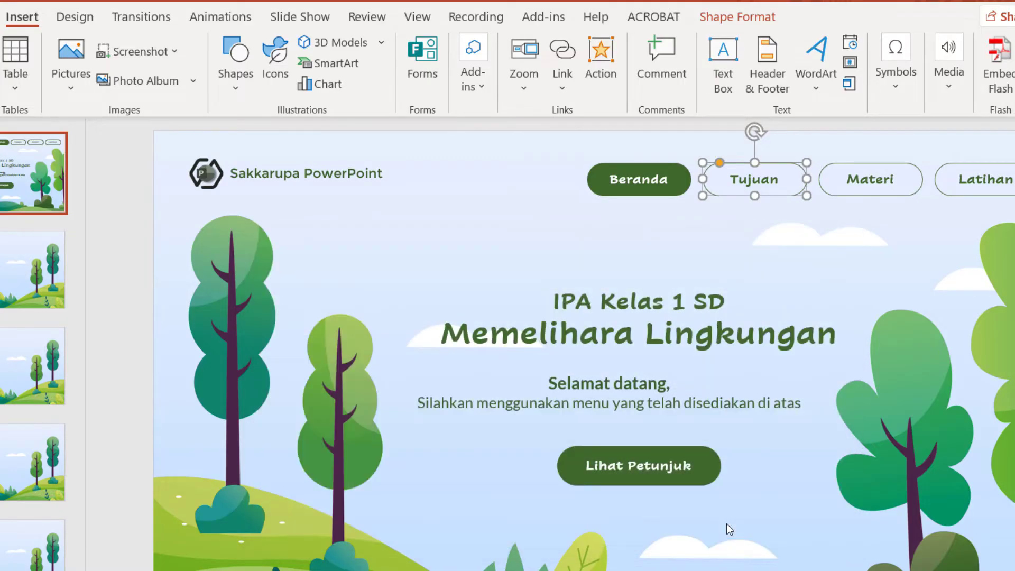
Hyperlink the Lihat Petunjuk button to Slide 2.
{"action": "left_click", "coordinate": [664, 467]}
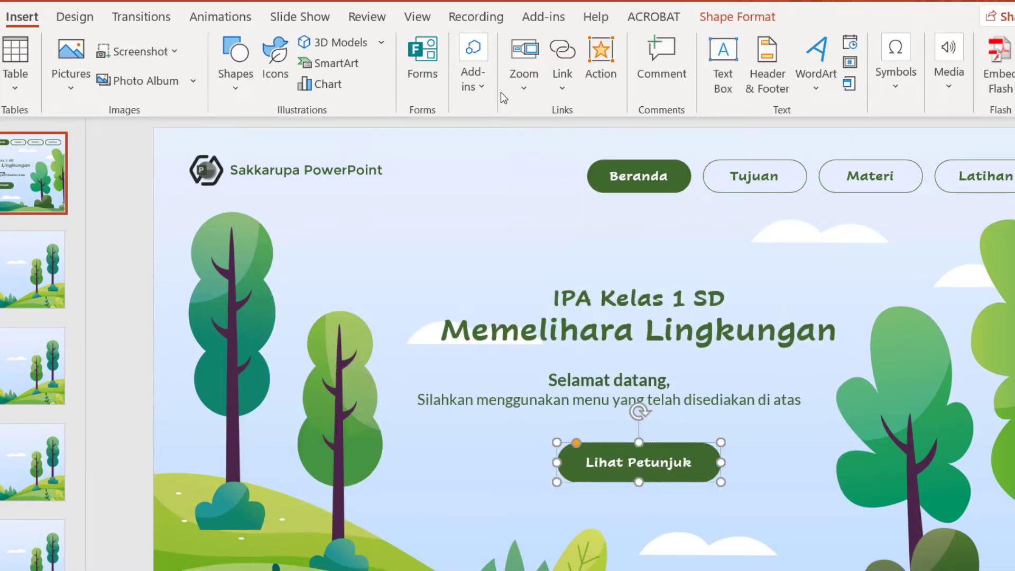
{"action": "left_click", "coordinate": [542, 56]}
{"action": "left_click", "coordinate": [557, 59]}
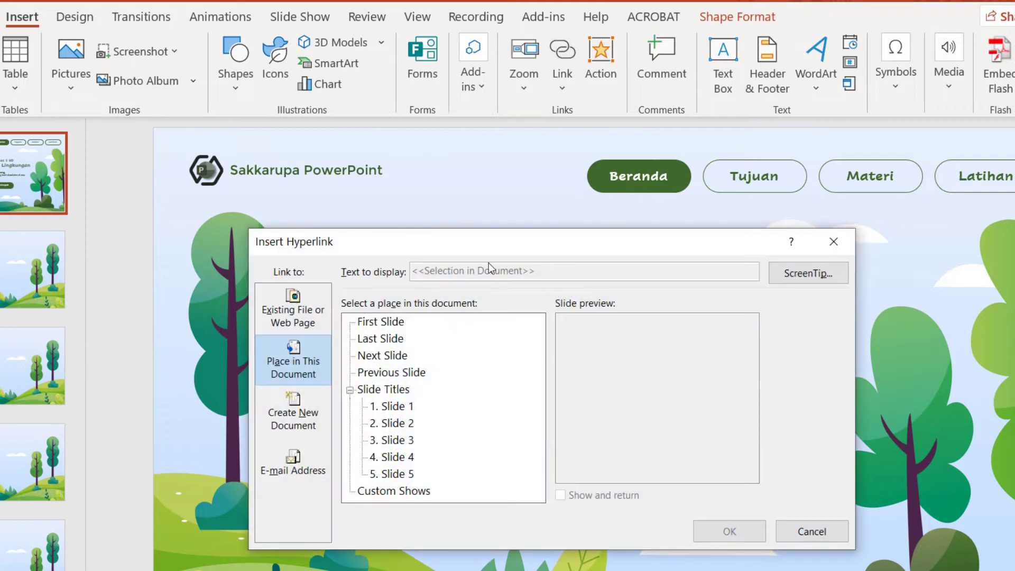
{"action": "left_click", "coordinate": [397, 422]}
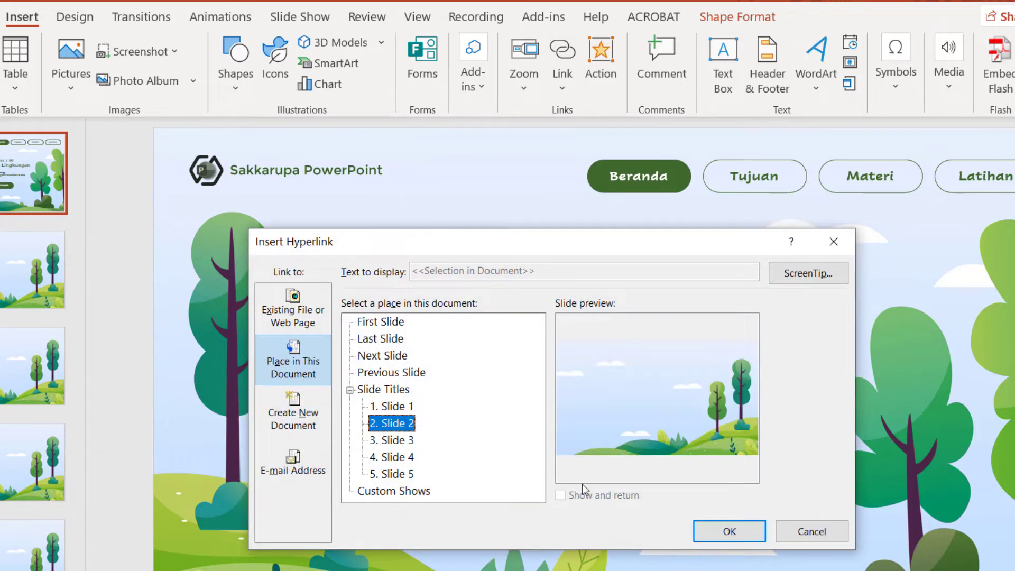
{"action": "left_click", "coordinate": [722, 527]}
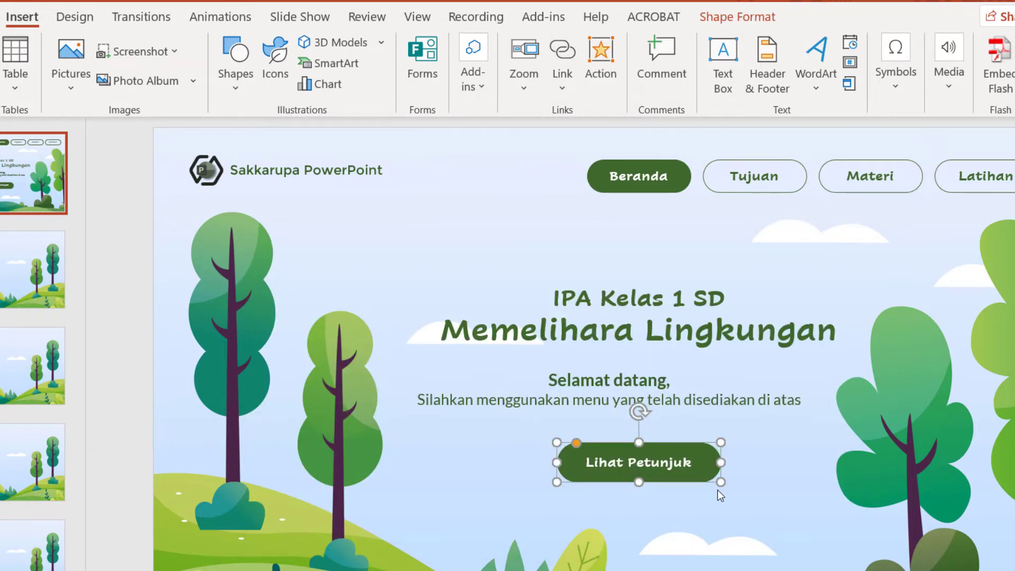
Hyperlink the Materi menu button to Slide 4.
{"action": "left_click", "coordinate": [834, 193]}
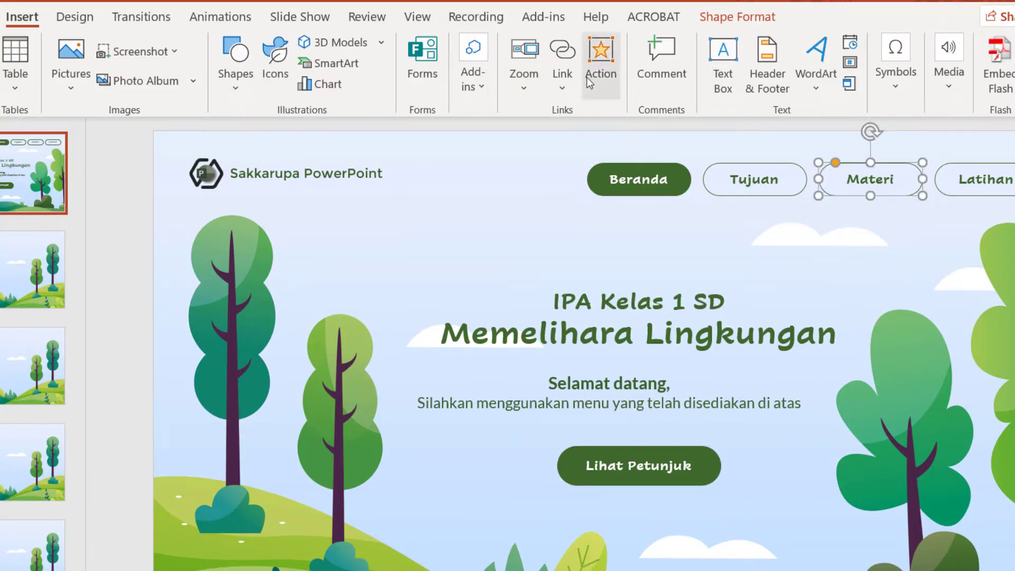
{"action": "left_click", "coordinate": [562, 53]}
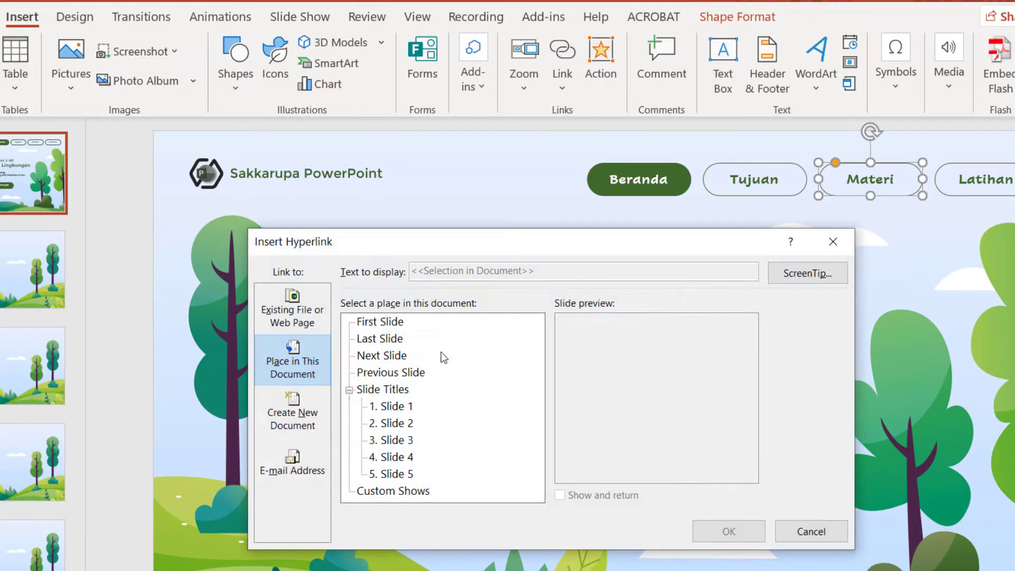
{"action": "left_click", "coordinate": [394, 457]}
{"action": "left_click", "coordinate": [728, 533]}
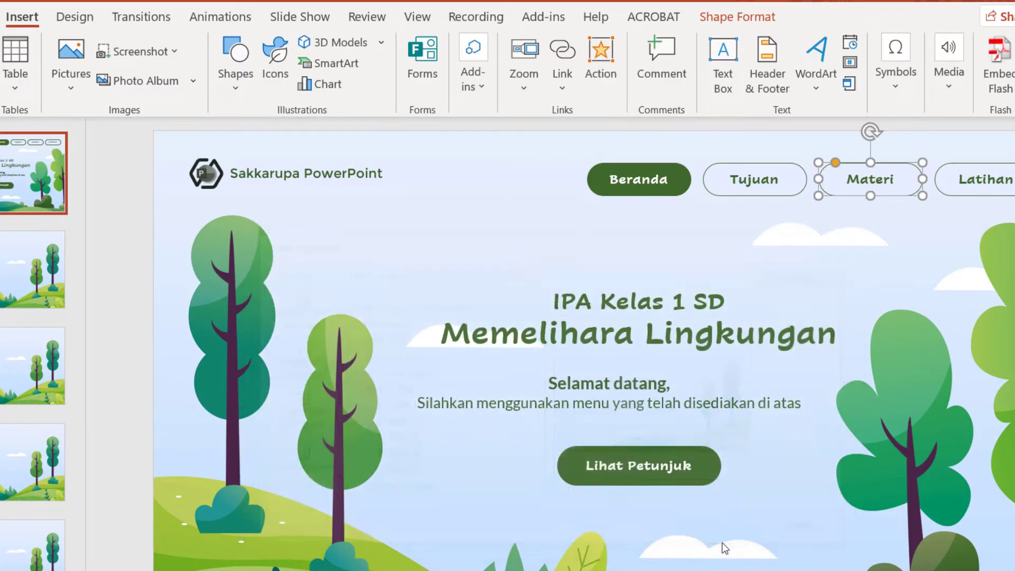
Hyperlink the Latihan menu button to Slide 5.
{"action": "left_click", "coordinate": [974, 194]}
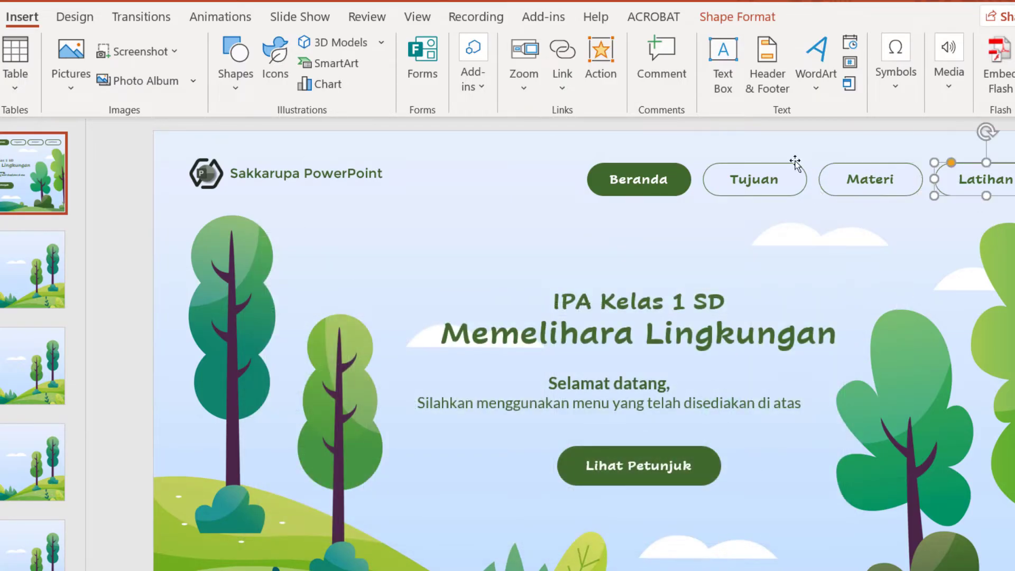
{"action": "left_click", "coordinate": [567, 69]}
{"action": "left_click", "coordinate": [405, 474]}
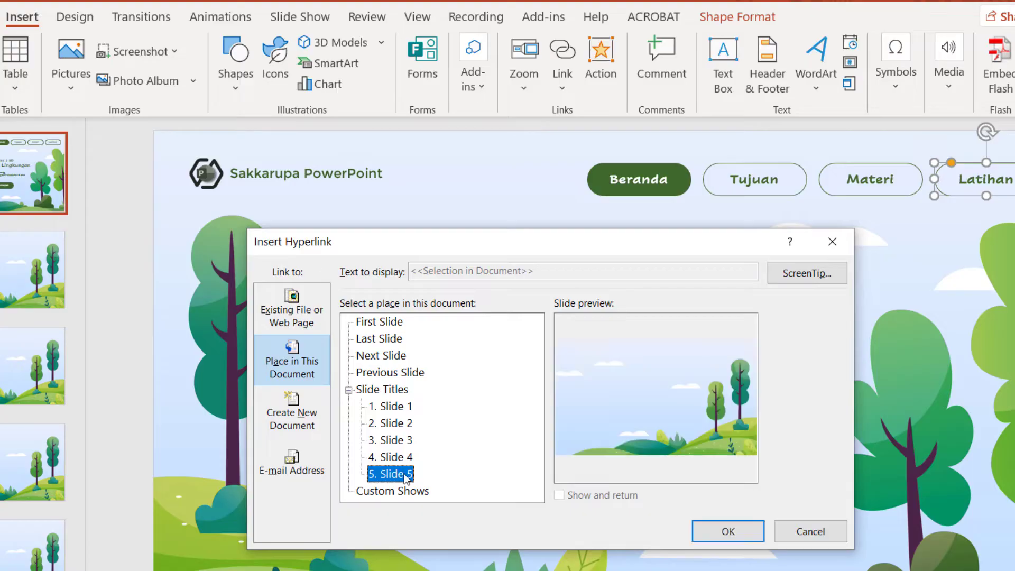
{"action": "left_click", "coordinate": [698, 533]}
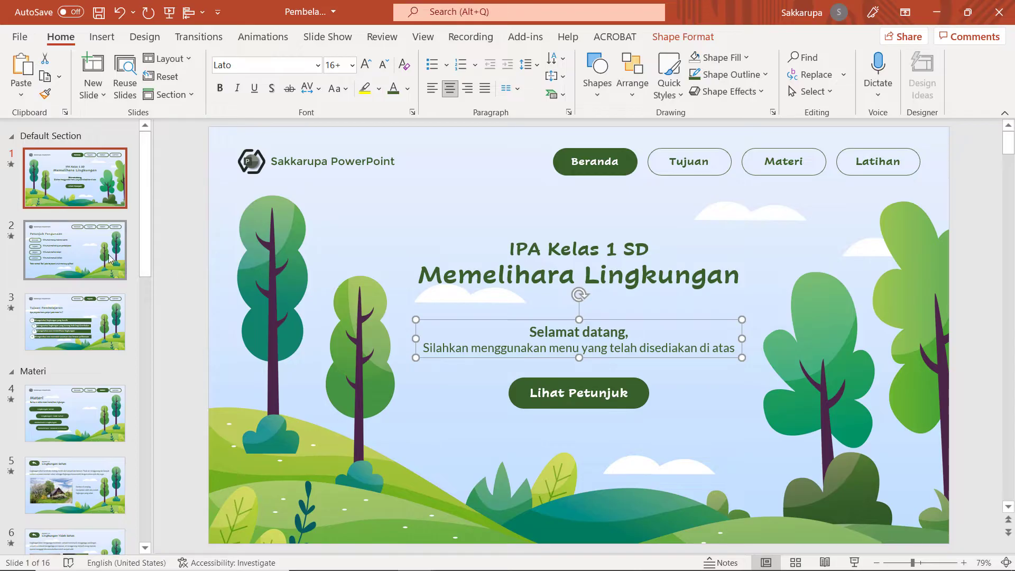
Copy the Petunjuk Pengunaan instructions, buttons and Esc note from the finished deck onto slide 2.
{"action": "left_click", "coordinate": [109, 259]}
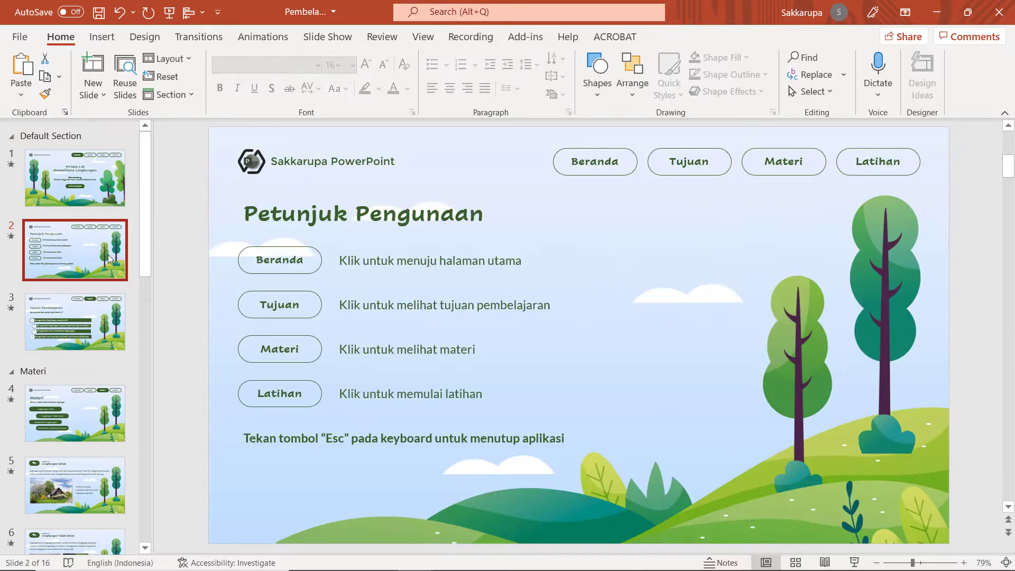
{"action": "left_click", "coordinate": [312, 233]}
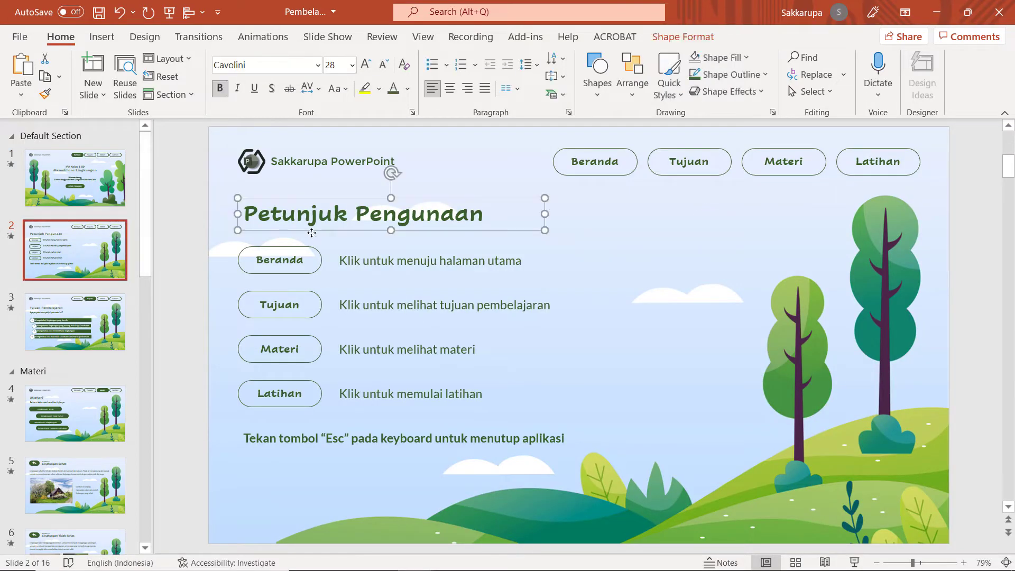
{"action": "left_click", "coordinate": [249, 247]}
{"action": "left_click", "coordinate": [253, 248]}
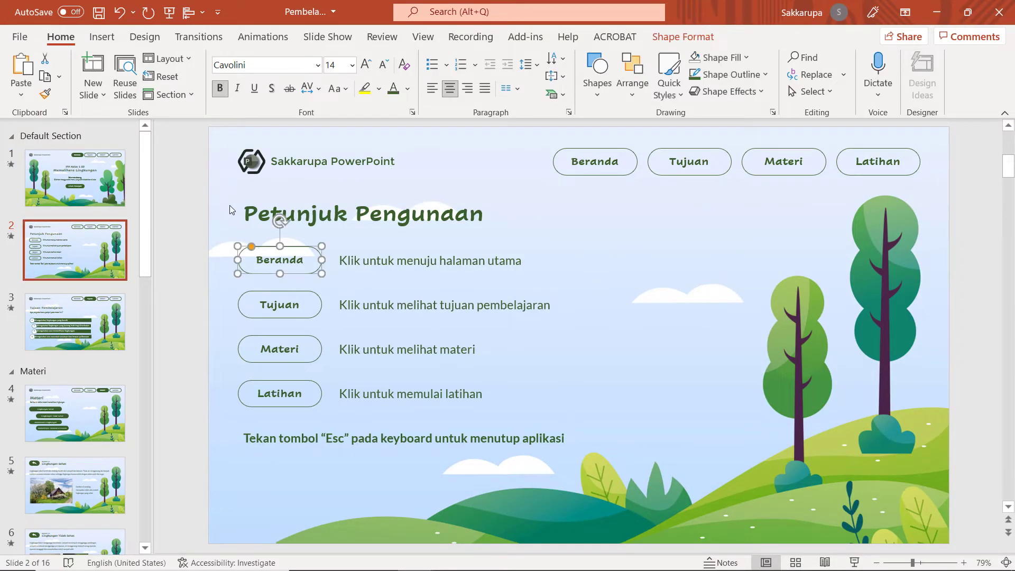
{"action": "left_click_drag", "start_coordinate": [216, 192], "coordinate": [649, 491]}
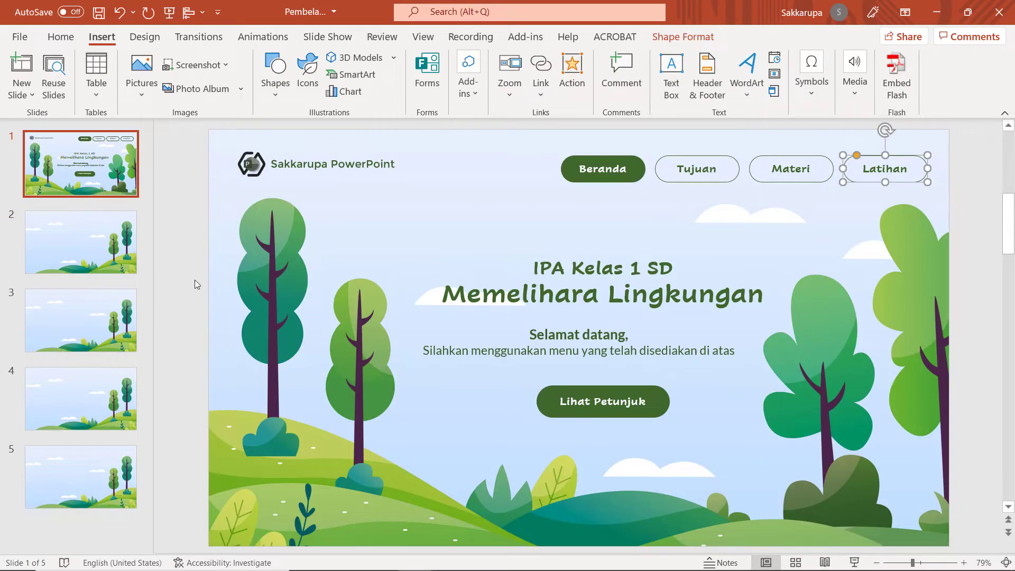
{"action": "left_click", "coordinate": [112, 248]}
{"action": "key", "text": "ctrl+v"}
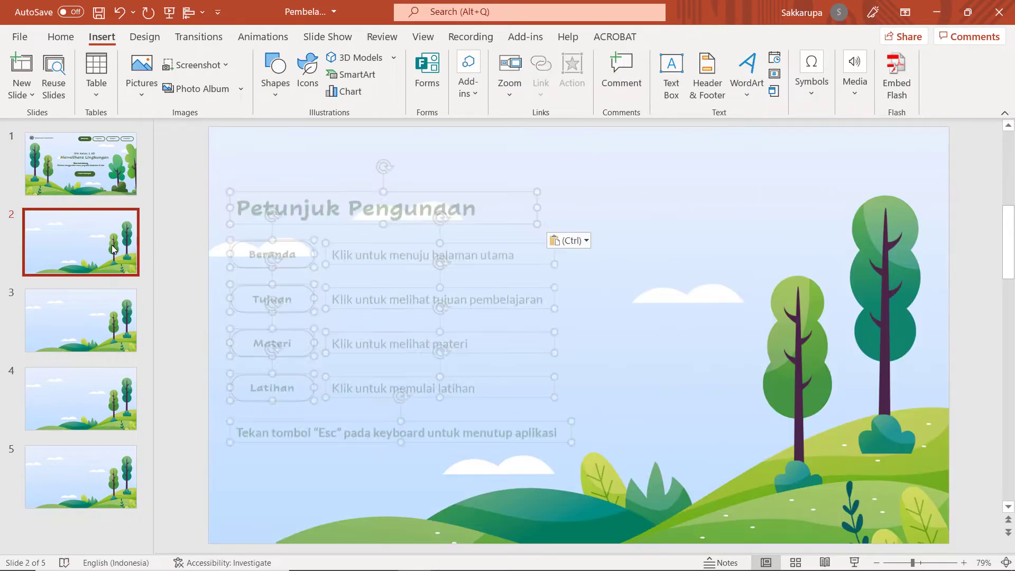
Copy the Sakkarupa PowerPoint logo from the title slide onto slide 2's top-left.
{"action": "left_click", "coordinate": [296, 182]}
{"action": "key", "text": "Page_Up"}
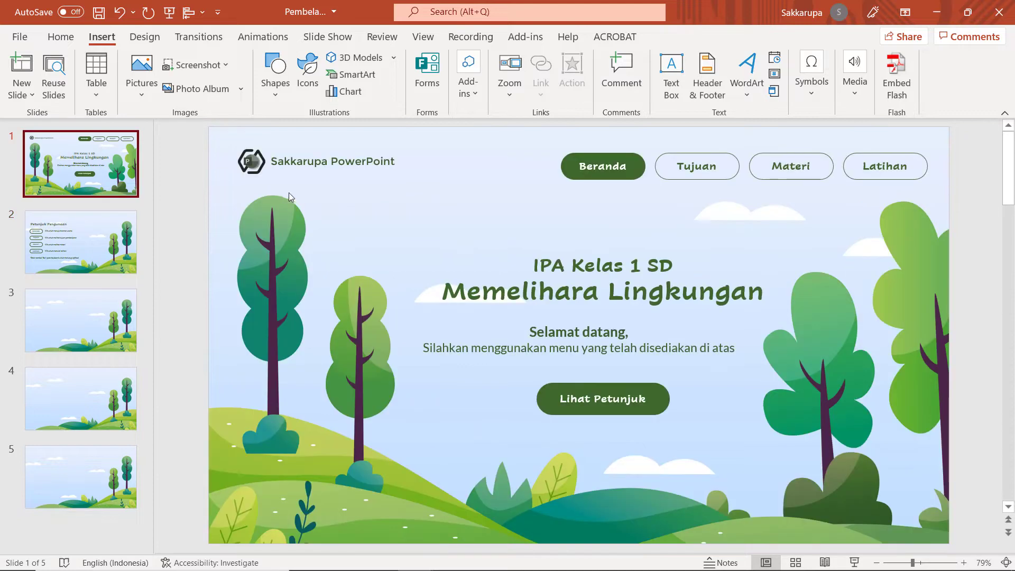
{"action": "left_click", "coordinate": [297, 173]}
{"action": "key", "text": "ctrl+c"}
{"action": "left_click", "coordinate": [122, 239]}
{"action": "key", "text": "ctrl+v"}
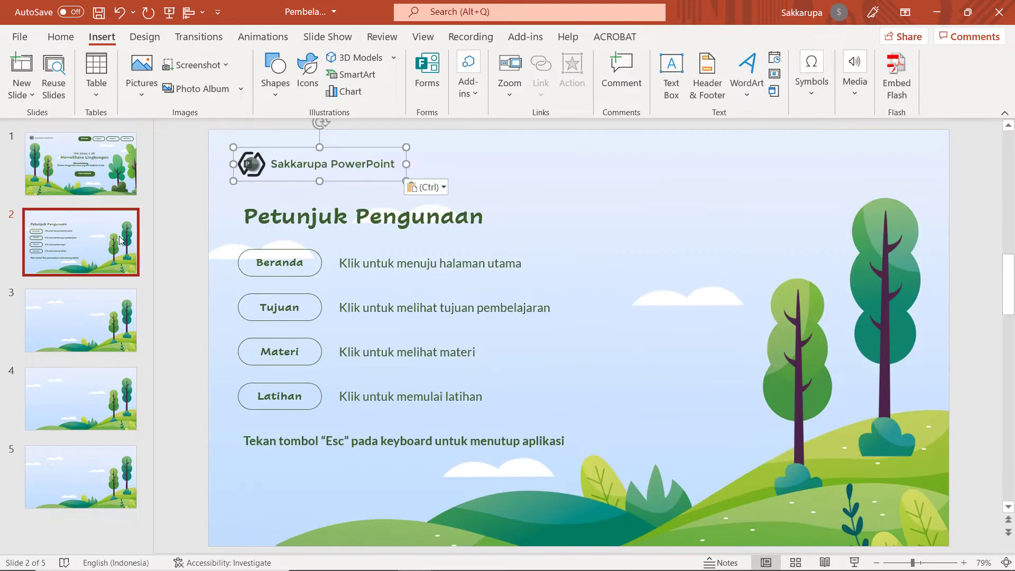
{"action": "left_click", "coordinate": [99, 190]}
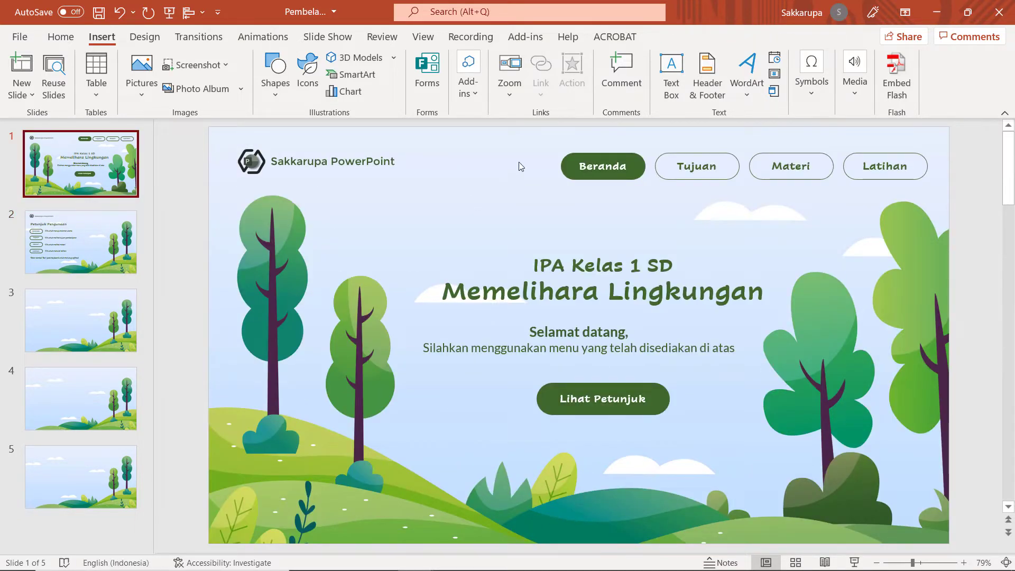
Copy the four menu buttons from the title slide onto slide 2.
{"action": "mouse_move", "coordinate": [500, 133]}
{"action": "left_mouse_down"}
{"action": "mouse_move", "coordinate": [719, 208]}
{"action": "mouse_move", "coordinate": [976, 210]}
{"action": "left_mouse_up"}
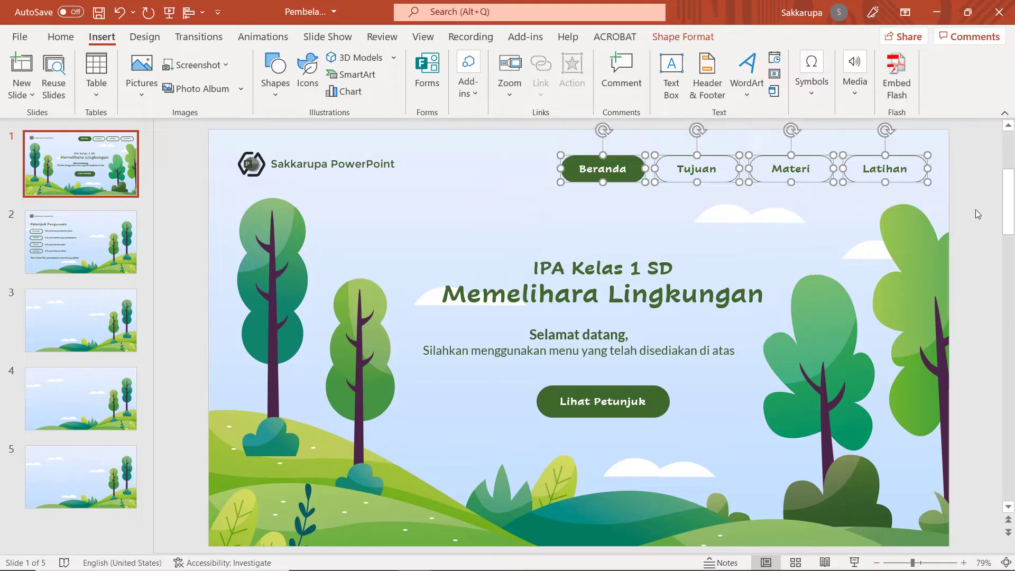
{"action": "key", "text": "ctrl+c"}
{"action": "left_click", "coordinate": [90, 233]}
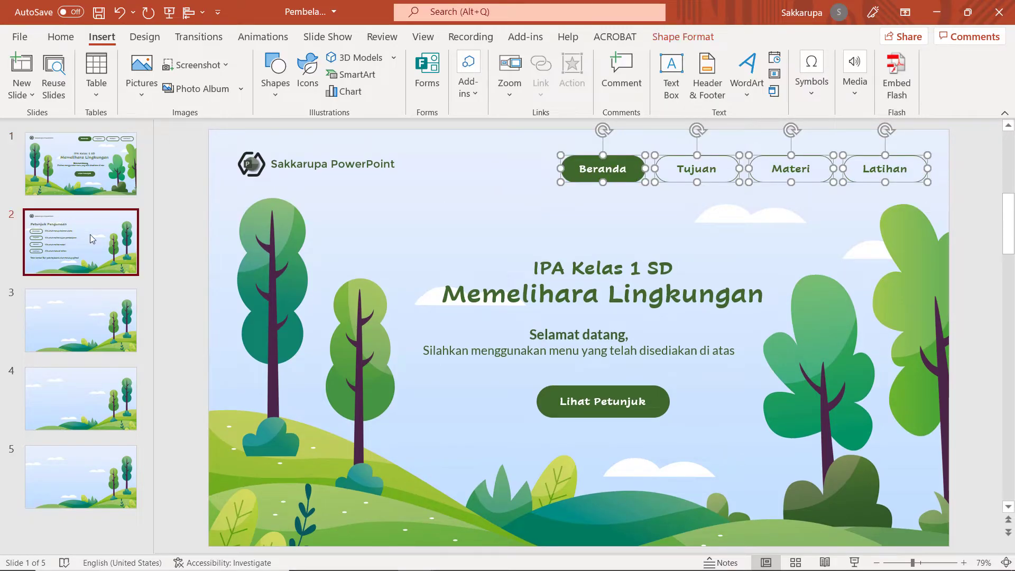
{"action": "key", "text": "ctrl+v"}
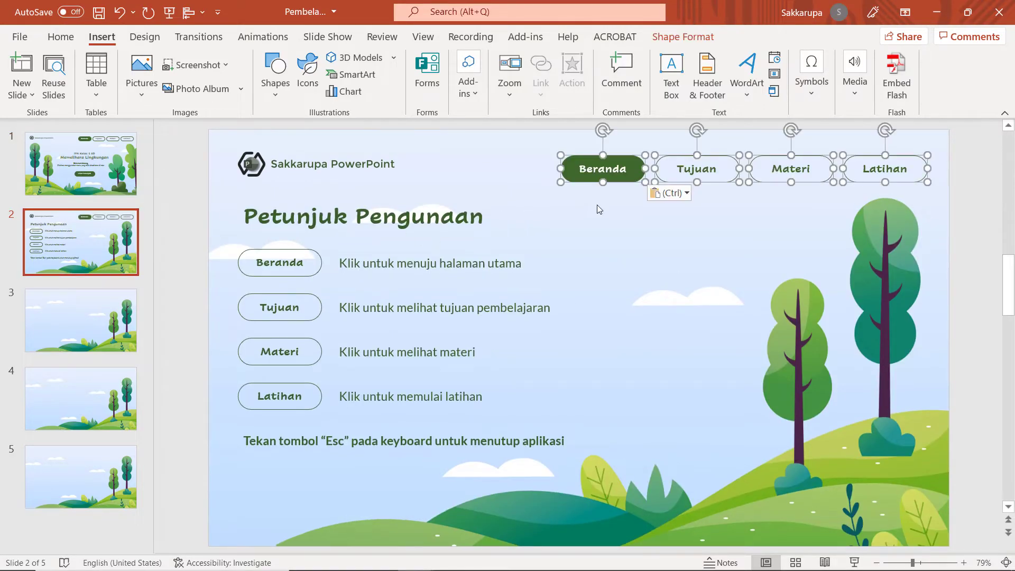
{"action": "left_click", "coordinate": [598, 208]}
Give the Beranda button No Fill and a dark green label.
{"action": "left_click", "coordinate": [608, 174]}
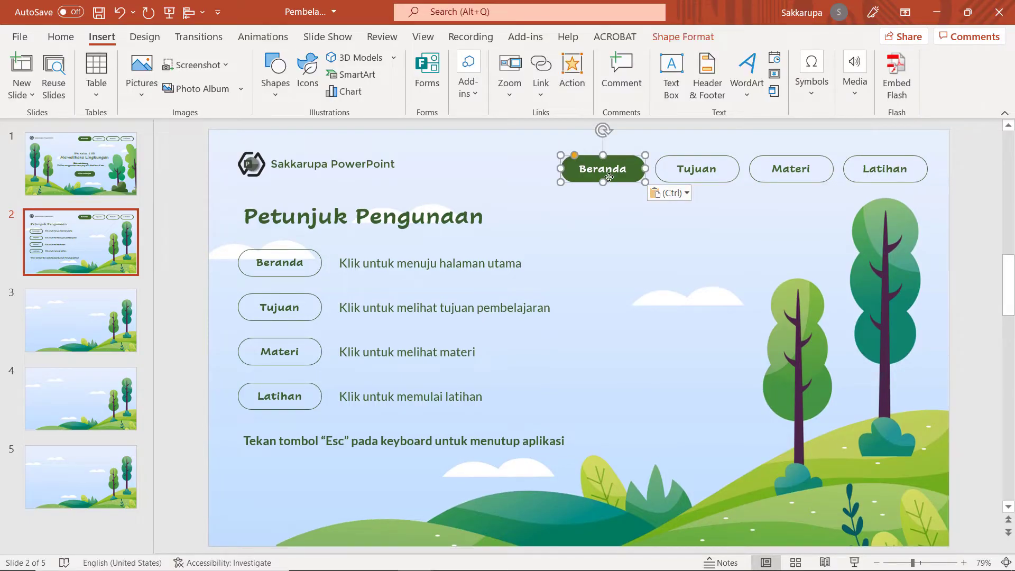
{"action": "left_click", "coordinate": [682, 37]}
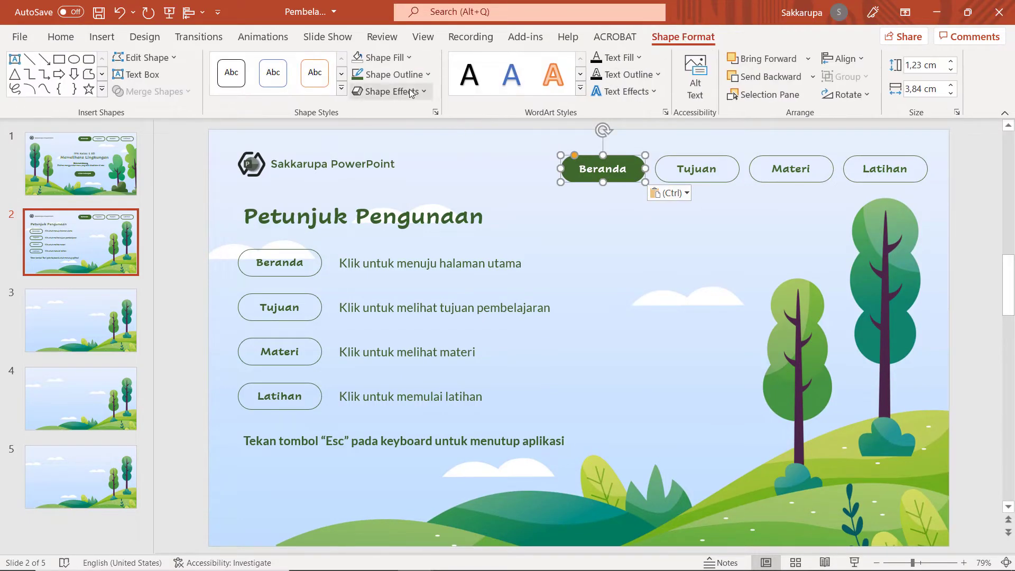
{"action": "left_click", "coordinate": [391, 57]}
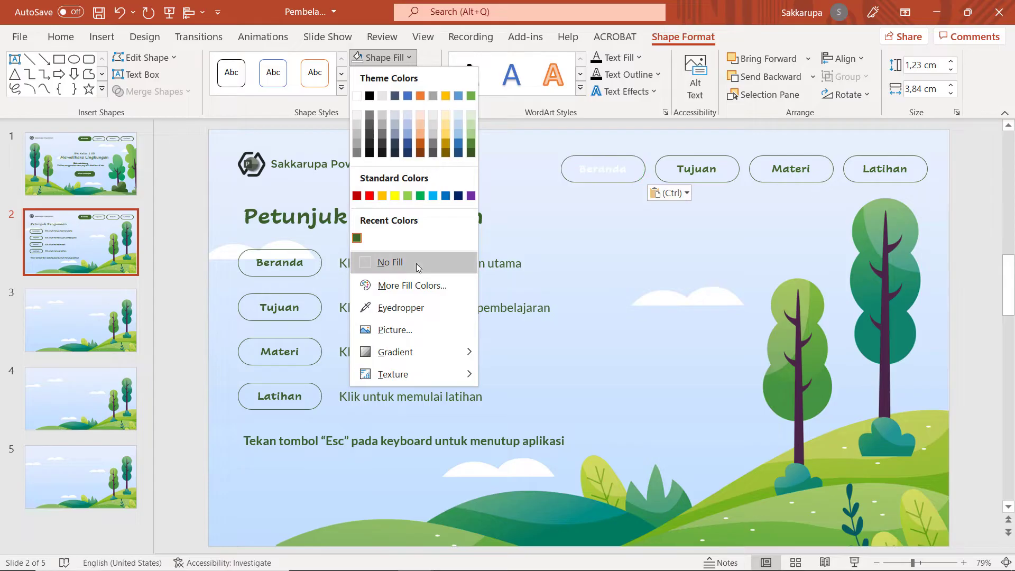
{"action": "left_click", "coordinate": [418, 267]}
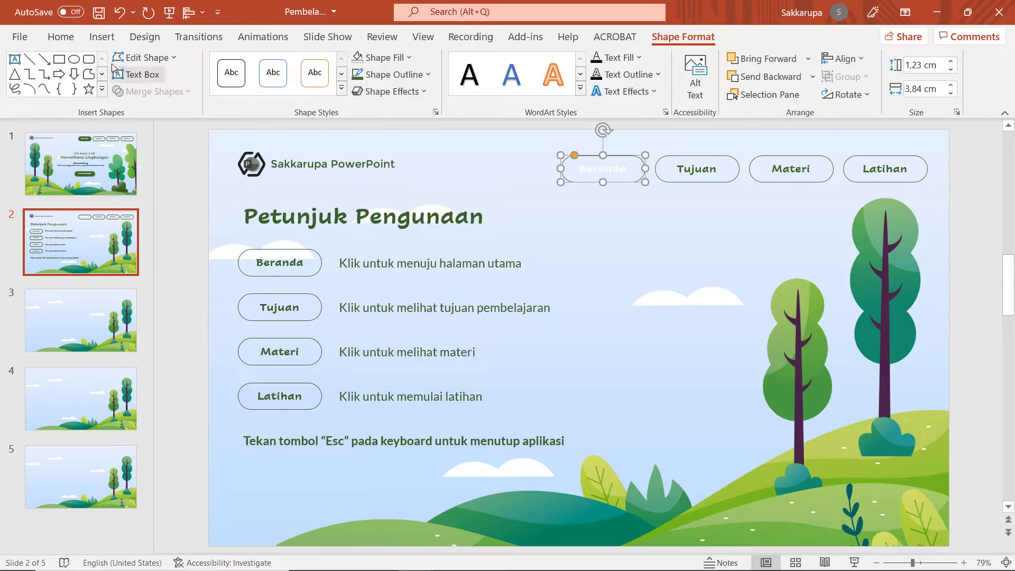
{"action": "left_click", "coordinate": [60, 37]}
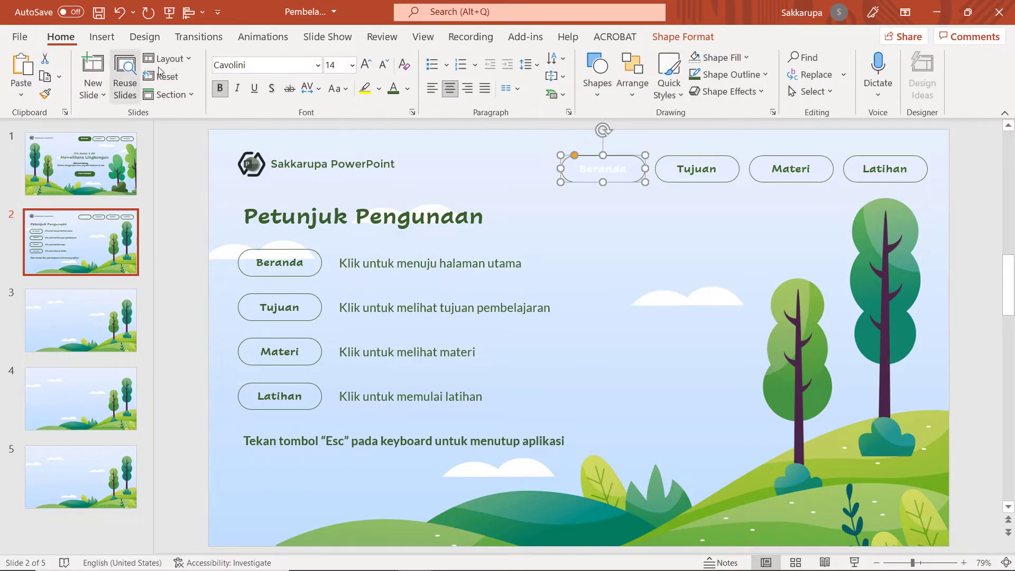
{"action": "left_click", "coordinate": [392, 94]}
{"action": "left_click", "coordinate": [538, 220]}
{"action": "left_click", "coordinate": [579, 245]}
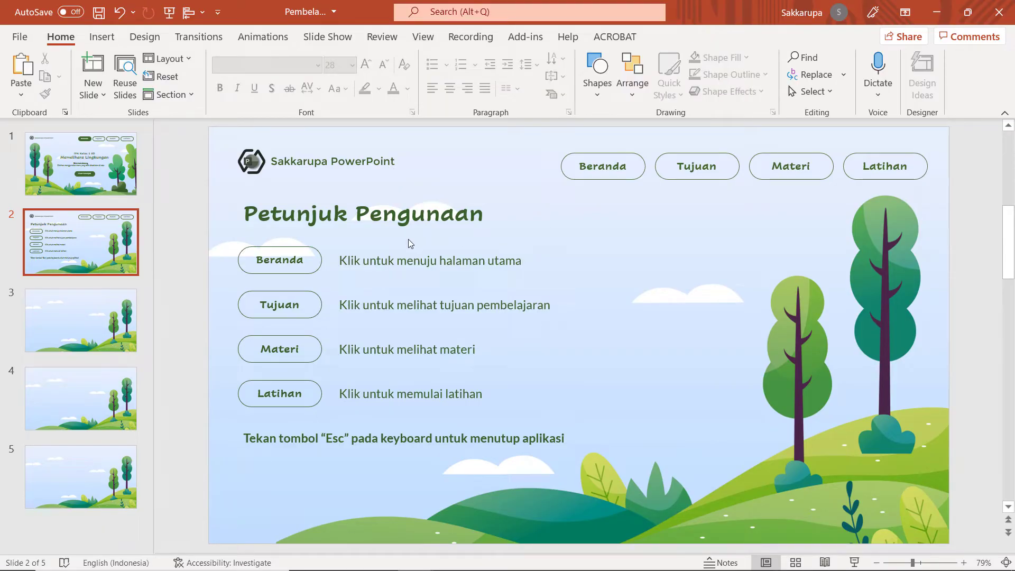
Paste the menu onto slide 3, moving the solid green fill from Beranda to Tujuan.
{"action": "left_click", "coordinate": [75, 302]}
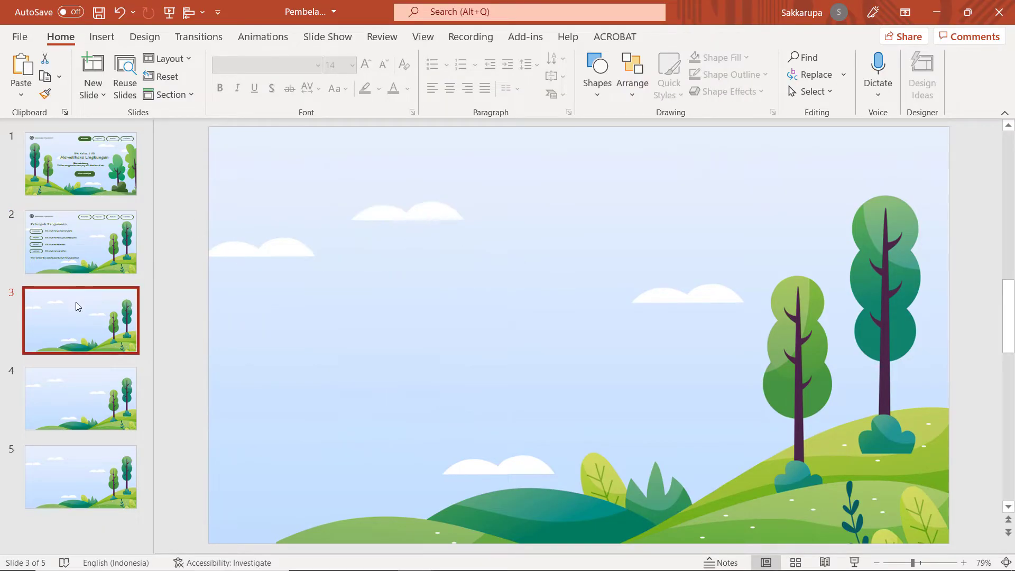
{"action": "key", "text": "ctrl+v"}
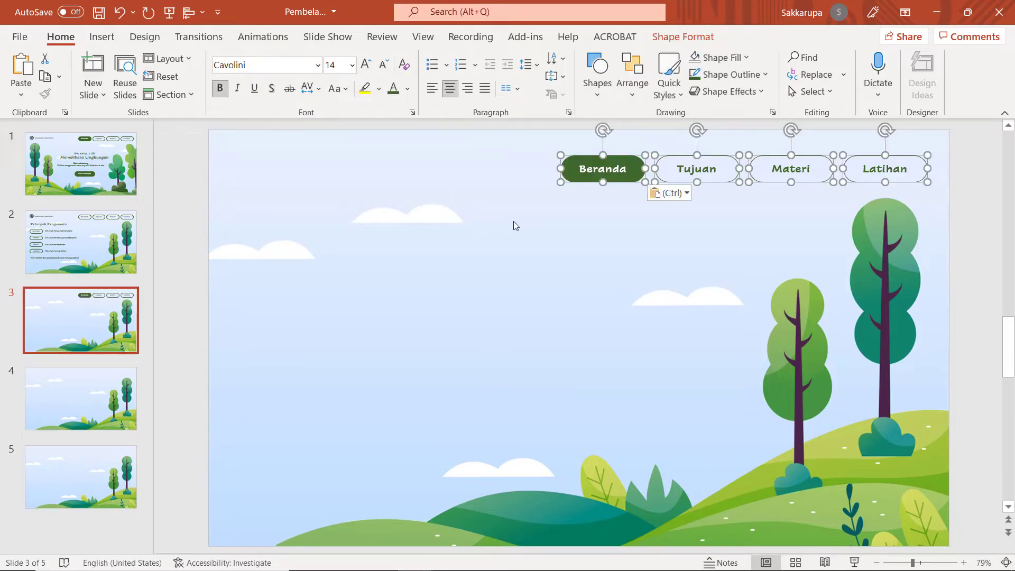
{"action": "left_click", "coordinate": [522, 221]}
{"action": "left_click", "coordinate": [591, 182]}
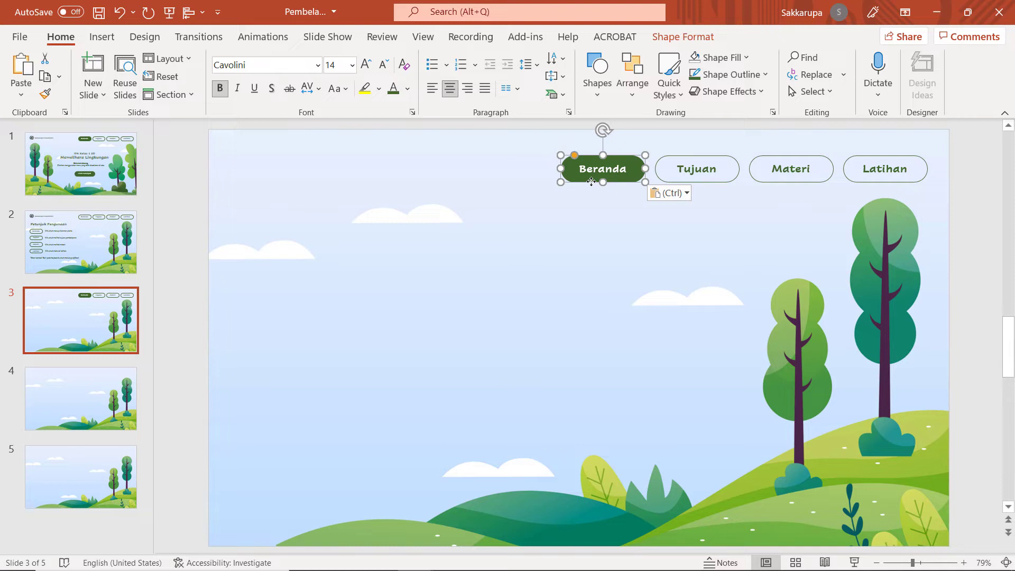
{"action": "key", "text": "ctrl+shift+c"}
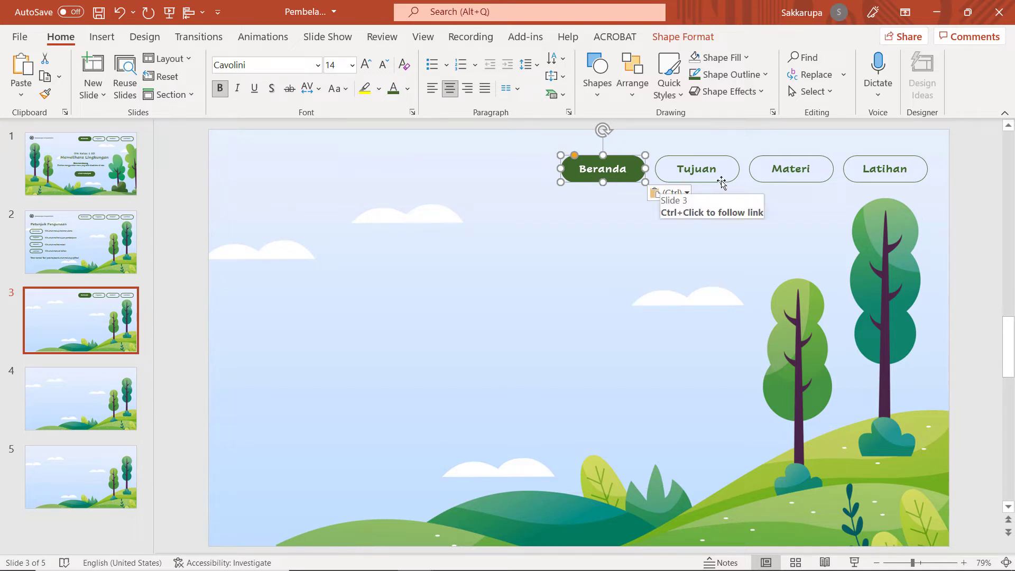
{"action": "left_click", "coordinate": [722, 181]}
{"action": "key", "text": "ctrl+shift+v"}
{"action": "left_click", "coordinate": [799, 156]}
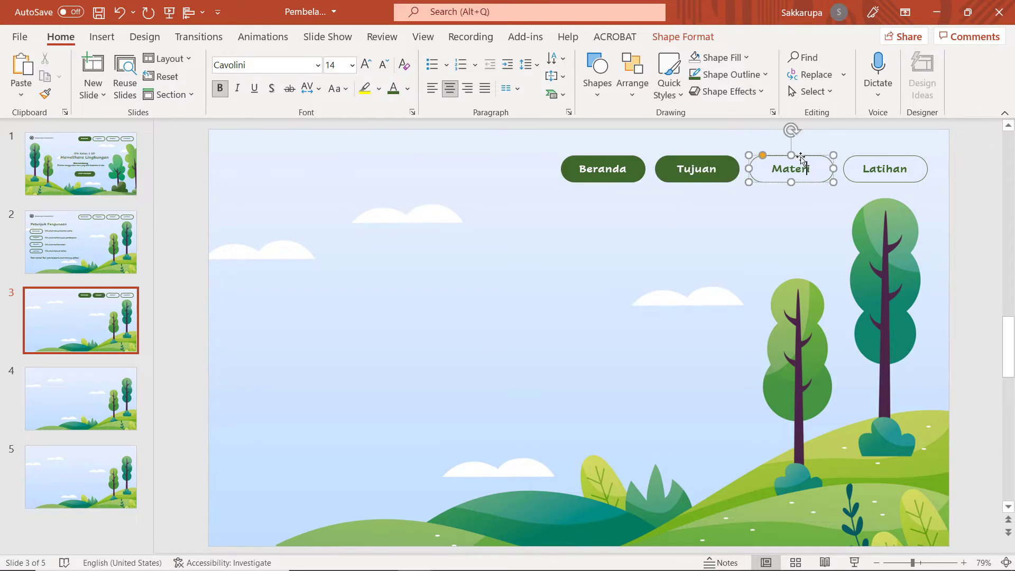
{"action": "key", "text": "ctrl+shift+c"}
{"action": "left_click", "coordinate": [618, 181]}
{"action": "key", "text": "ctrl+shift+v"}
{"action": "left_click", "coordinate": [631, 201]}
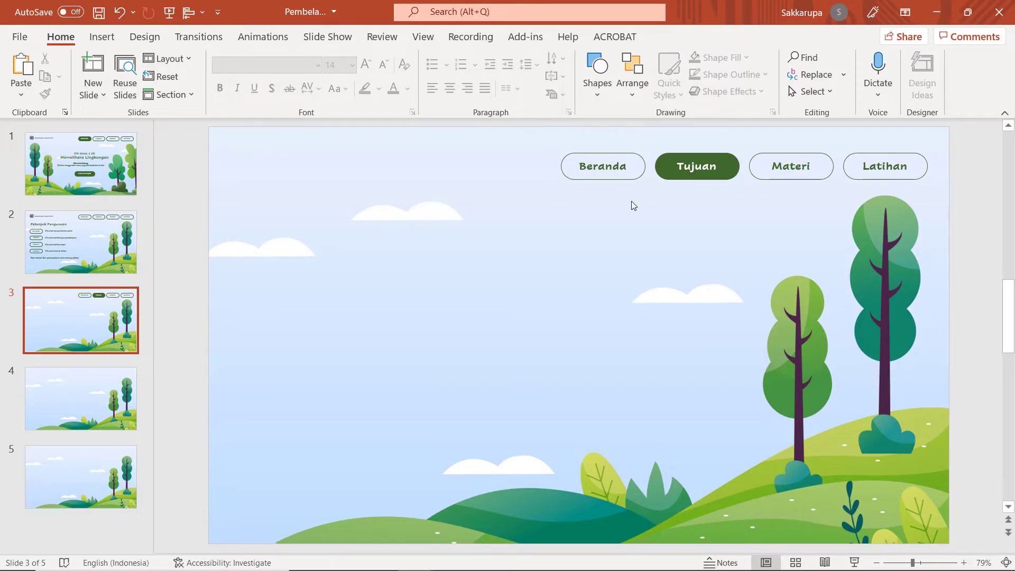
Paste the menu onto slide 4 with Materi filled green and Beranda outlined, then onto slide 5.
{"action": "left_click", "coordinate": [141, 382]}
{"action": "key", "text": "ctrl+v"}
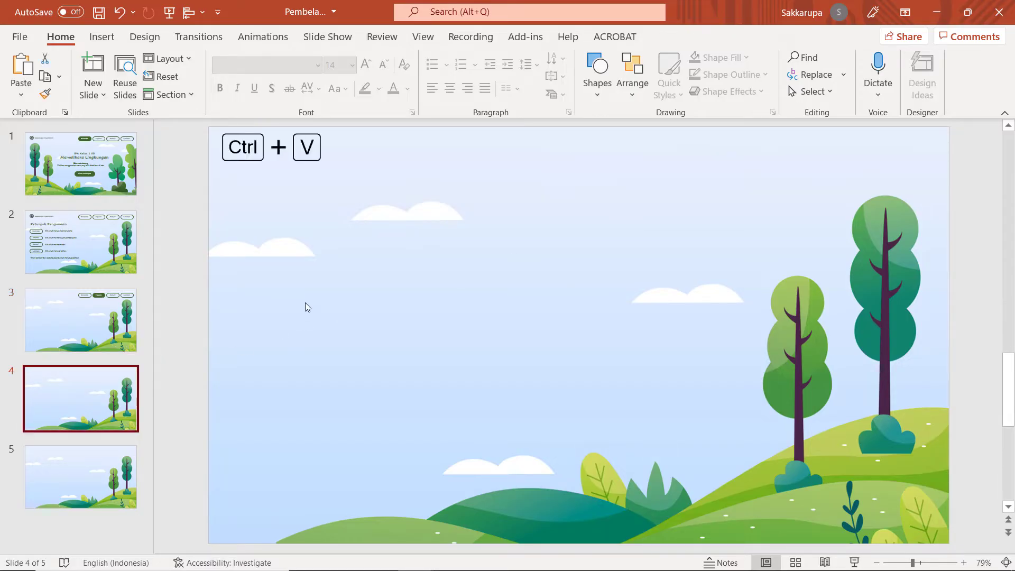
{"action": "left_click", "coordinate": [534, 214]}
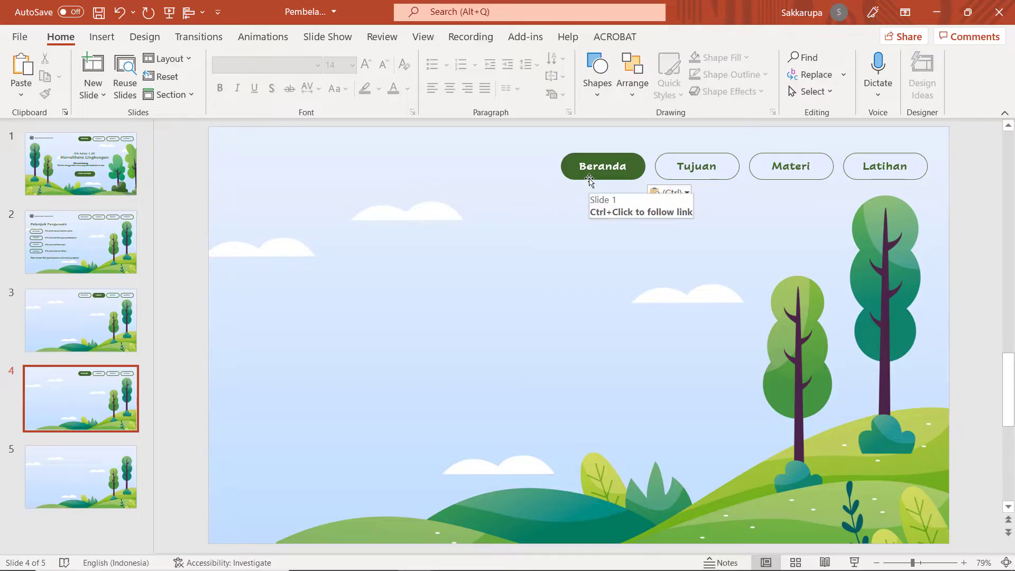
{"action": "left_click", "coordinate": [590, 178]}
{"action": "key", "text": "ctrl+shift+c"}
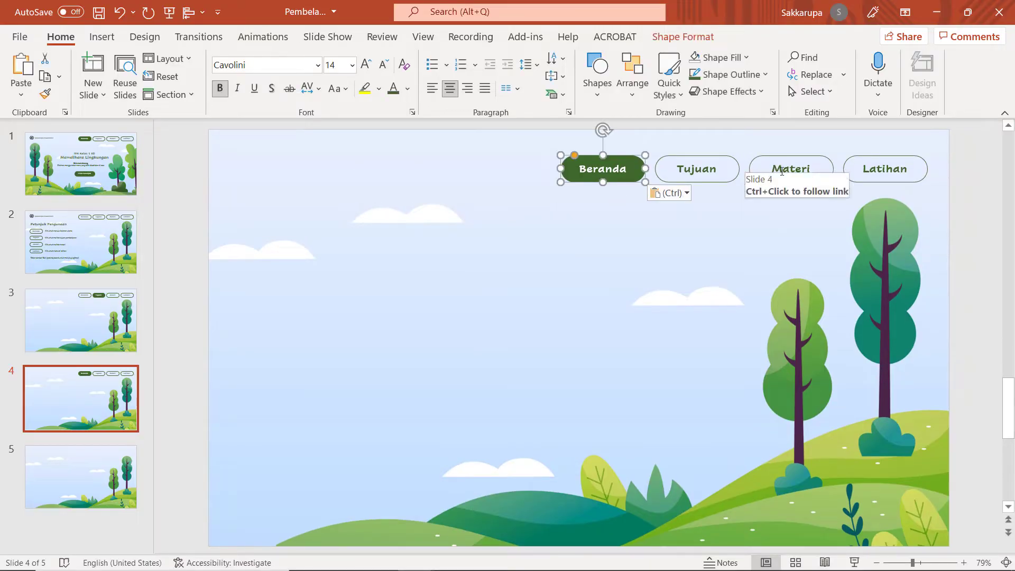
{"action": "left_click", "coordinate": [782, 170]}
{"action": "key", "text": "ctrl+shift+v"}
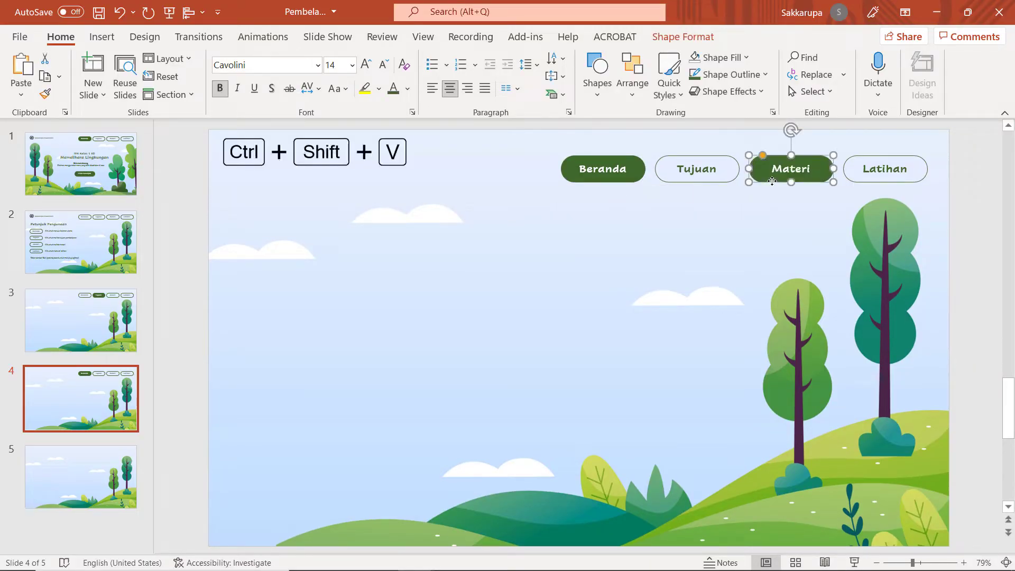
{"action": "left_click", "coordinate": [719, 183]}
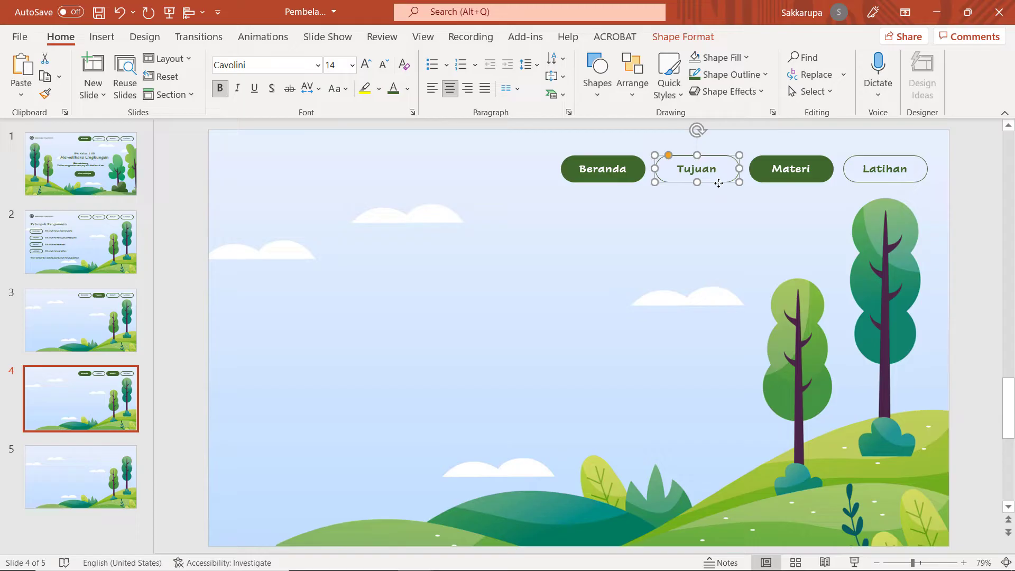
{"action": "left_click", "coordinate": [622, 175]}
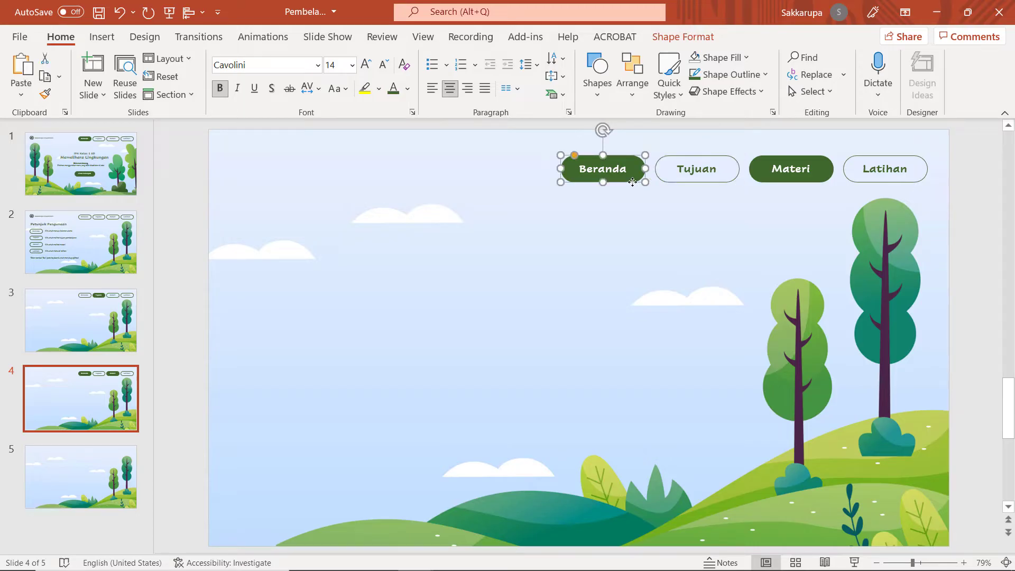
{"action": "key", "text": "ctrl+shift+v"}
{"action": "left_click", "coordinate": [645, 200]}
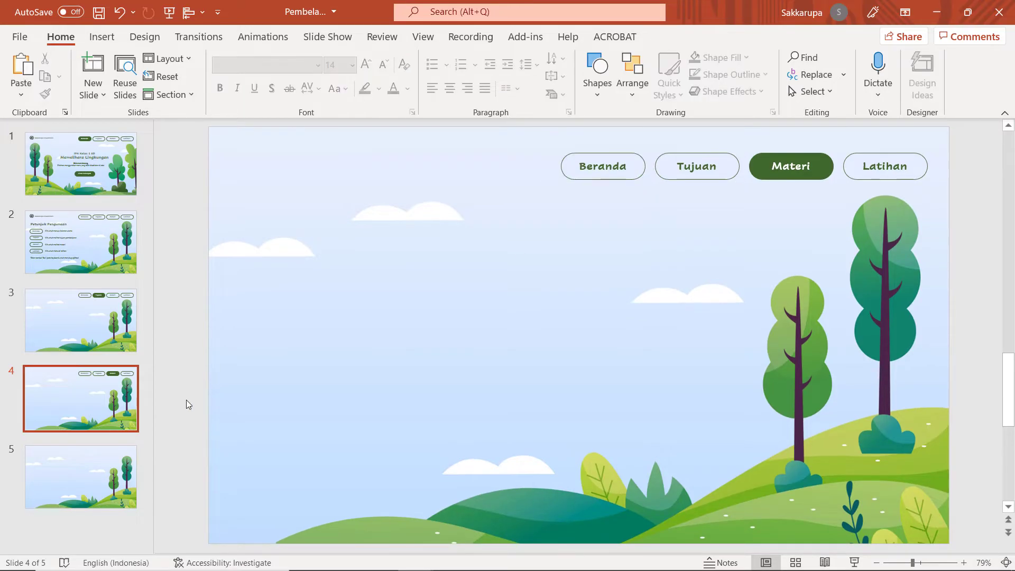
{"action": "left_click", "coordinate": [123, 468]}
{"action": "key", "text": "ctrl+v"}
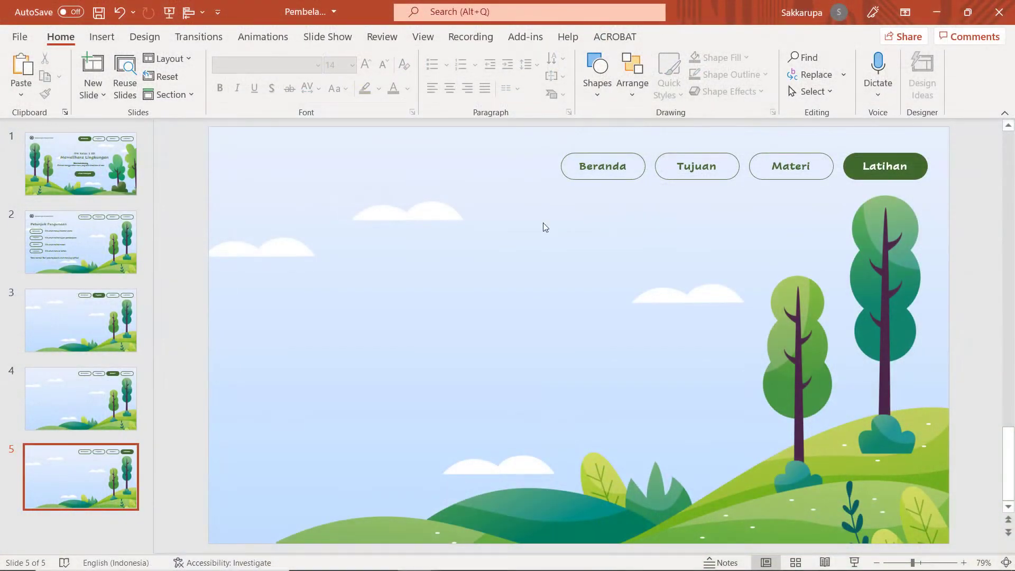
Run the slide show from slide 1 and test the Petunjuk, Beranda, Tujuan, Materi and Latihan links.
{"action": "left_click", "coordinate": [68, 171]}
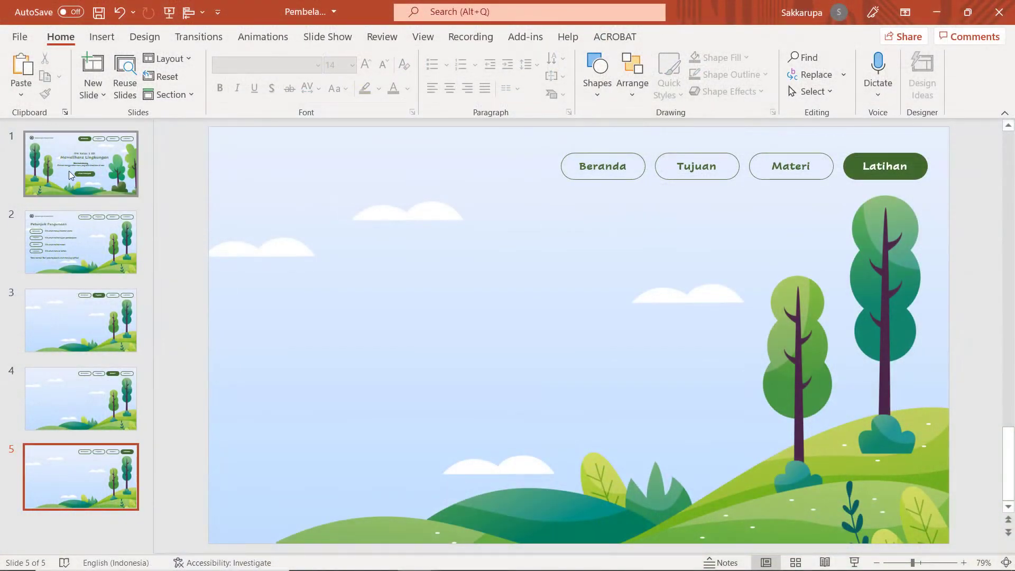
{"action": "left_click", "coordinate": [169, 12]}
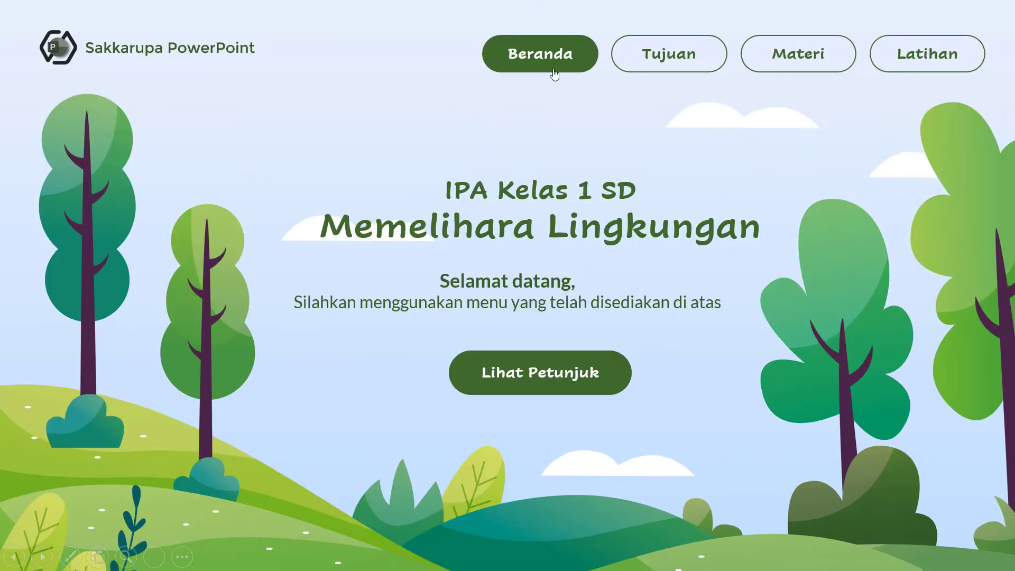
{"action": "left_click", "coordinate": [583, 386]}
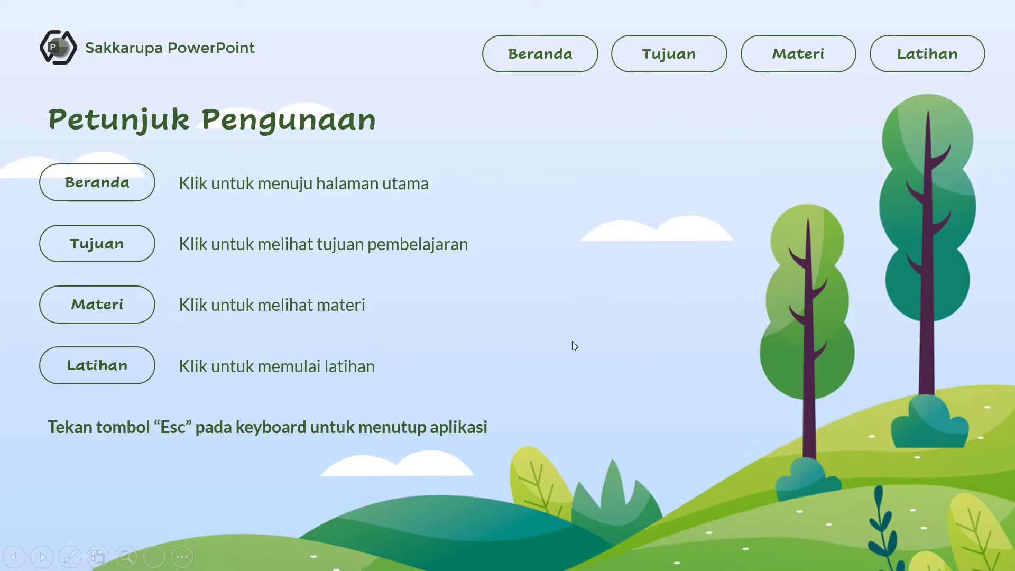
{"action": "left_click", "coordinate": [540, 59]}
{"action": "left_click", "coordinate": [651, 67]}
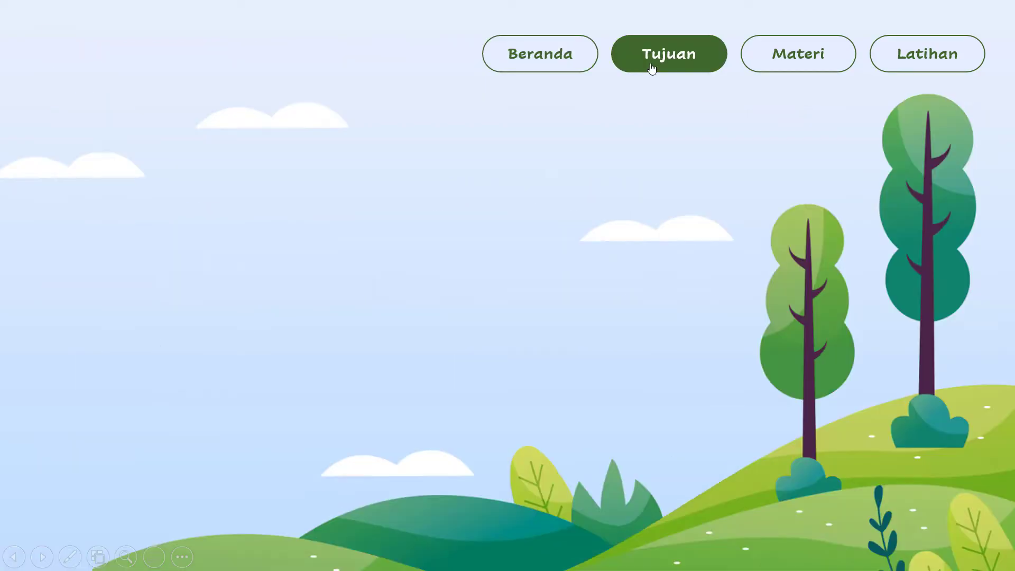
{"action": "left_click", "coordinate": [535, 64]}
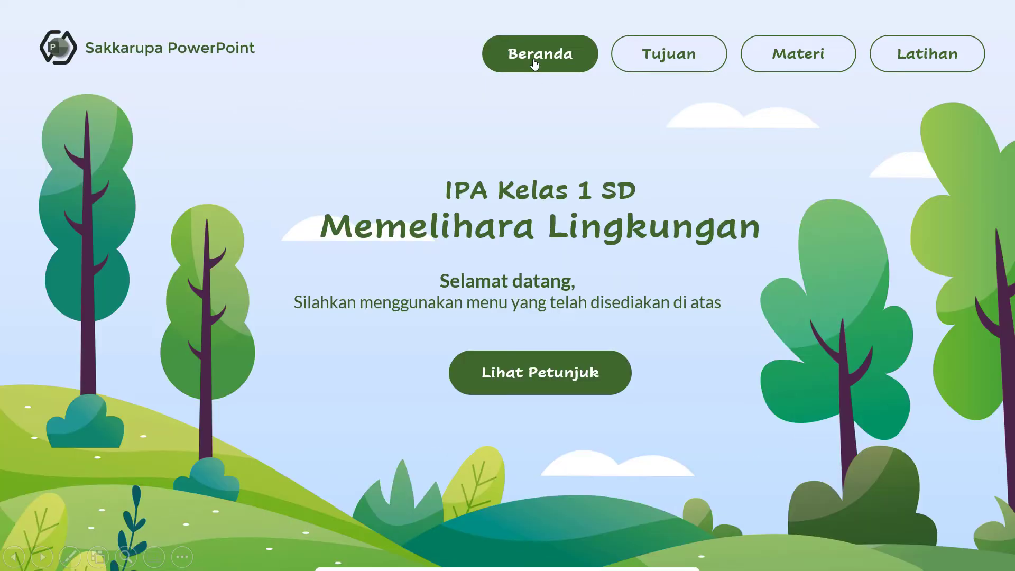
{"action": "left_click", "coordinate": [768, 72]}
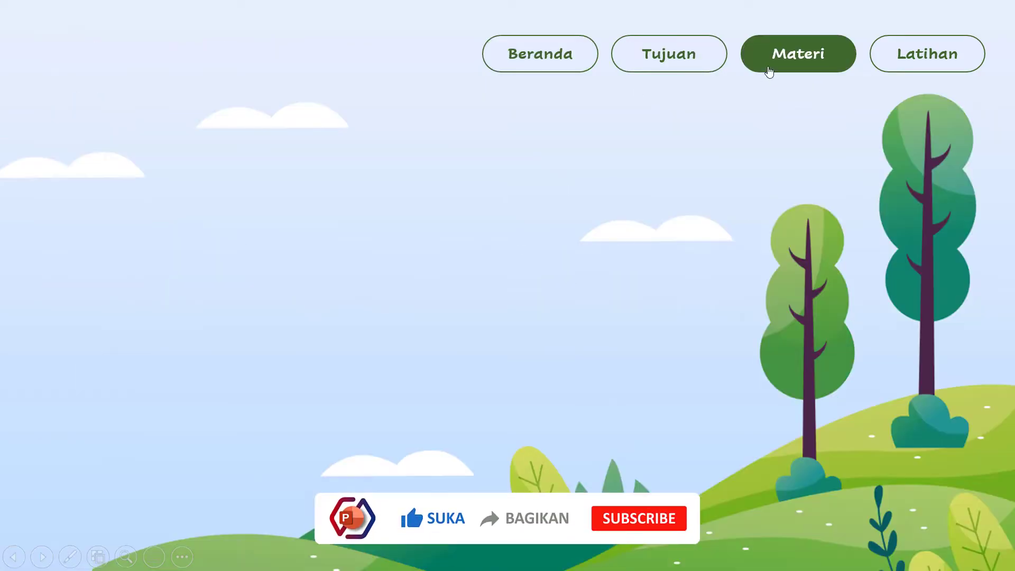
{"action": "left_click", "coordinate": [914, 61]}
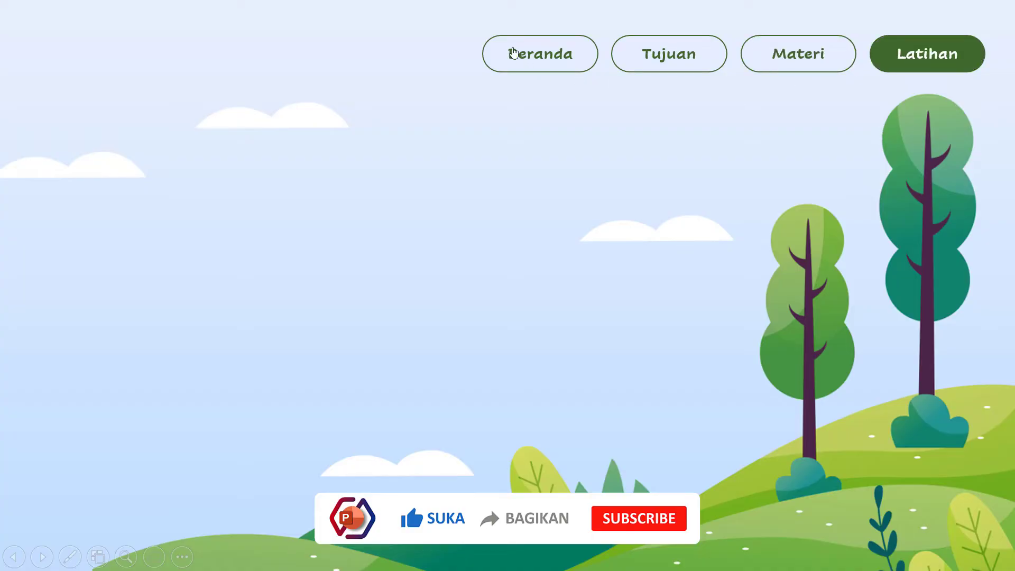
{"action": "left_click", "coordinate": [512, 53]}
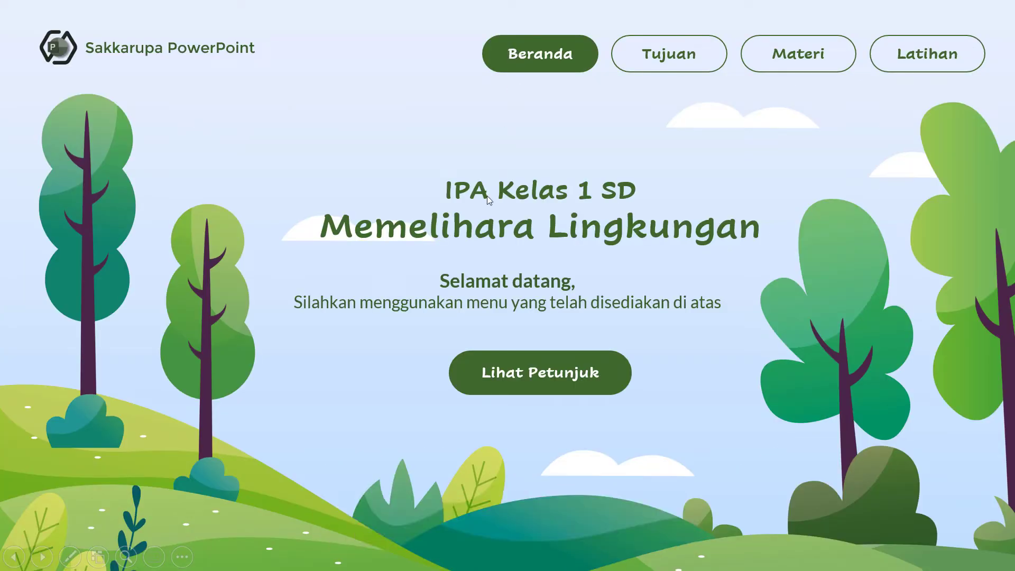
{"action": "key", "text": "Escape"}
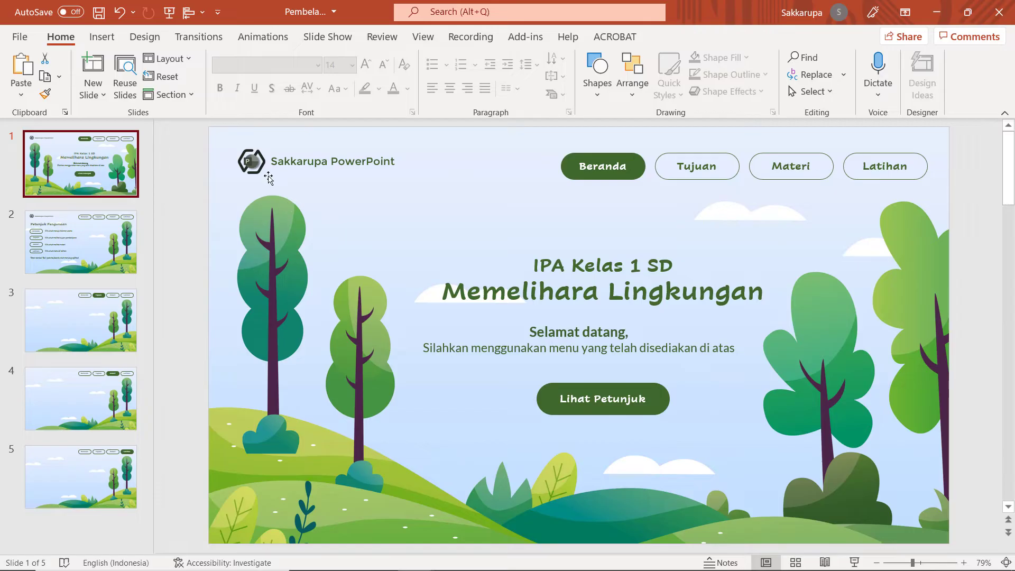
Paste the title slide's Sakkarupa PowerPoint logo onto slides 4 and 5.
{"action": "left_click", "coordinate": [257, 154]}
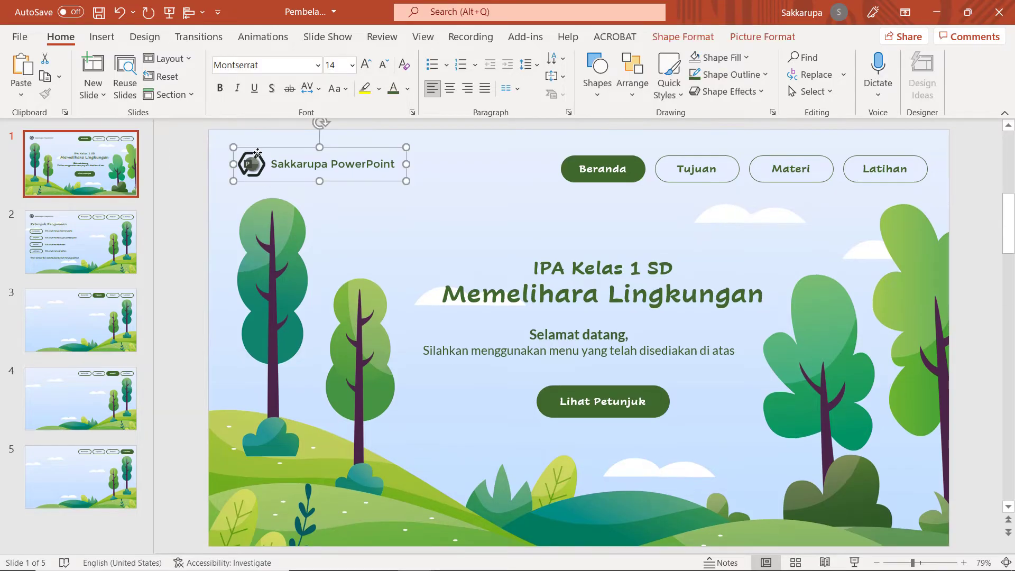
{"action": "left_click", "coordinate": [80, 243]}
{"action": "left_click", "coordinate": [88, 334]}
{"action": "left_click", "coordinate": [91, 403]}
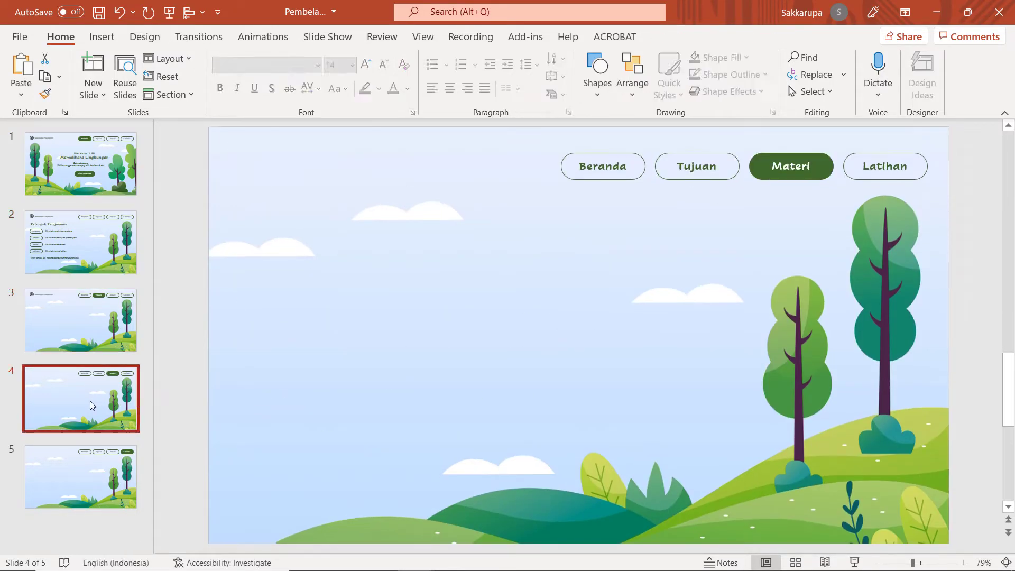
{"action": "key", "text": "ctrl+v"}
{"action": "left_click", "coordinate": [77, 459]}
{"action": "key", "text": "ctrl+v"}
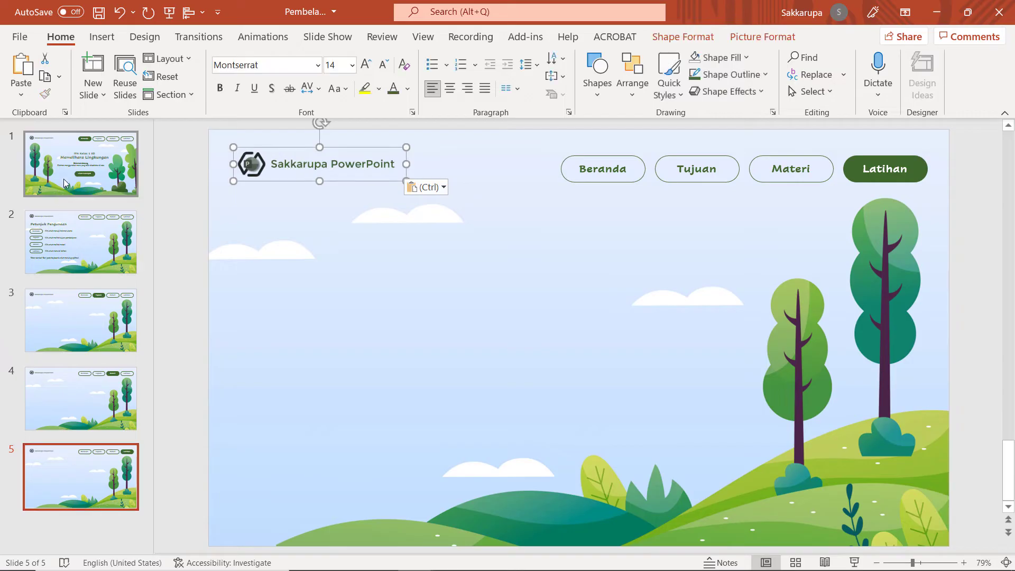
{"action": "left_click", "coordinate": [64, 183]}
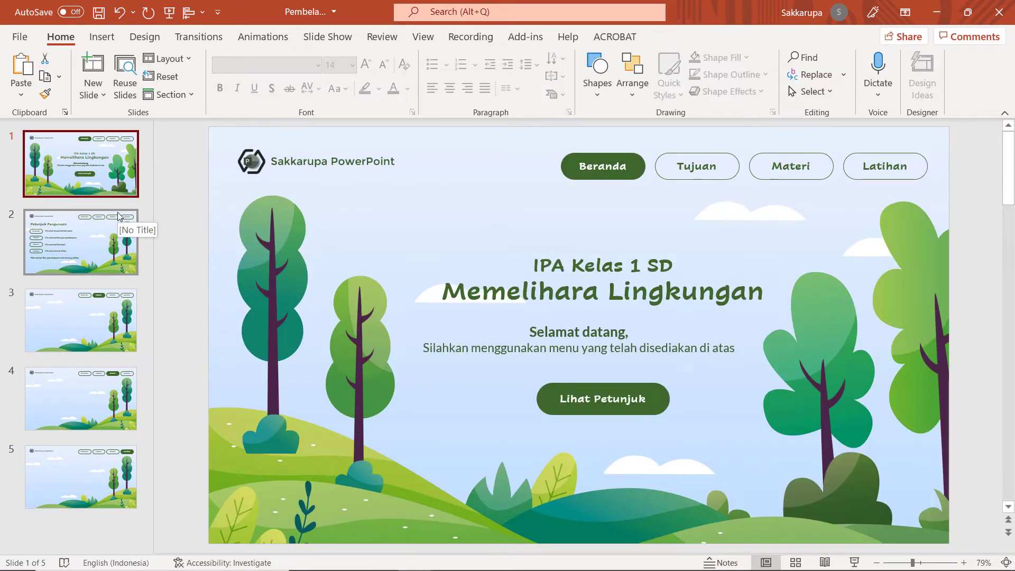
Apply a Morph transition to all slides.
{"action": "left_click", "coordinate": [198, 46]}
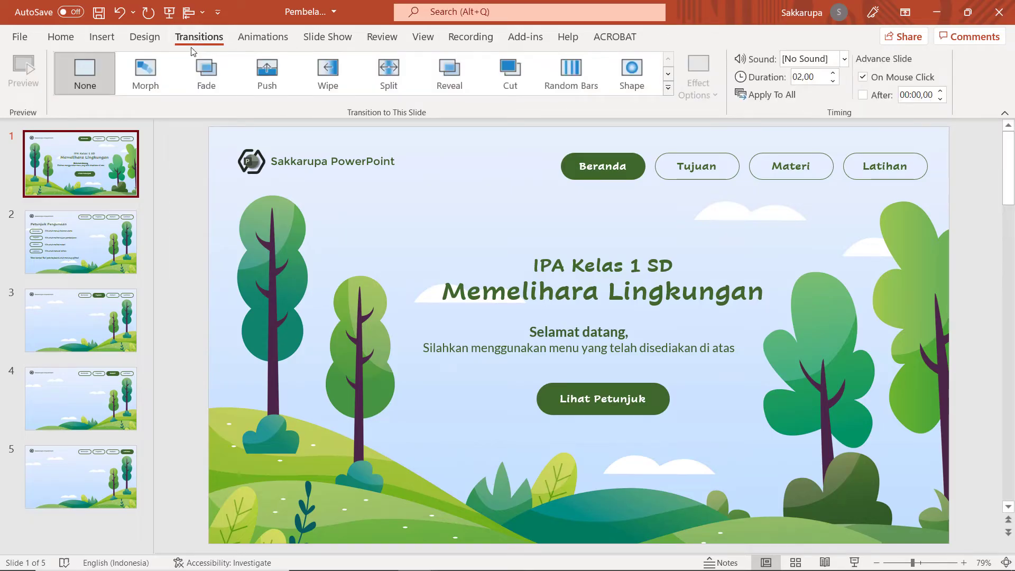
{"action": "left_click", "coordinate": [154, 73]}
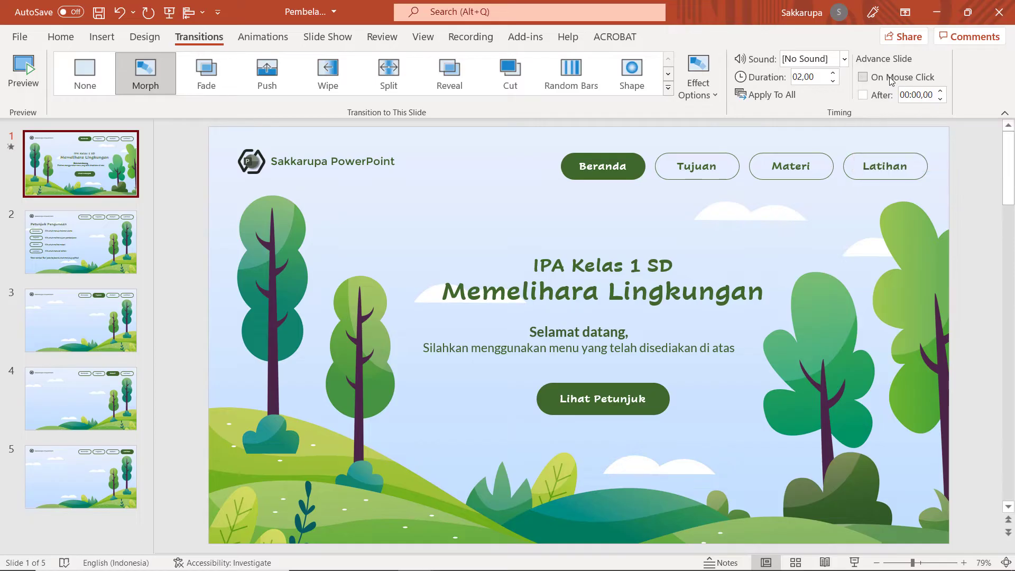
{"action": "left_click", "coordinate": [771, 96]}
Test the Lihat Petunjuk, Beranda and Tujuan links with Morph in the slide show.
{"action": "left_click", "coordinate": [169, 13]}
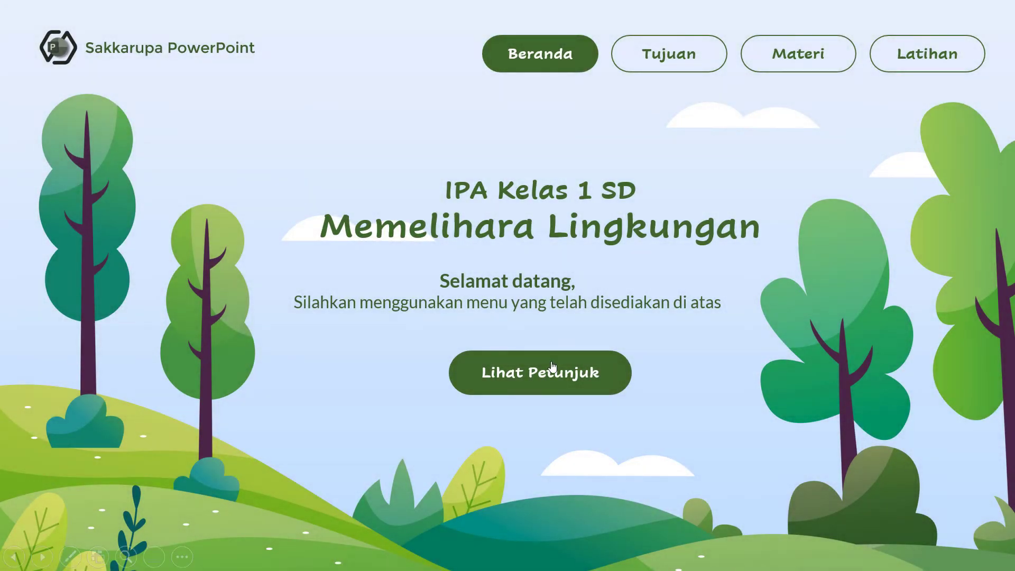
{"action": "left_click", "coordinate": [551, 365]}
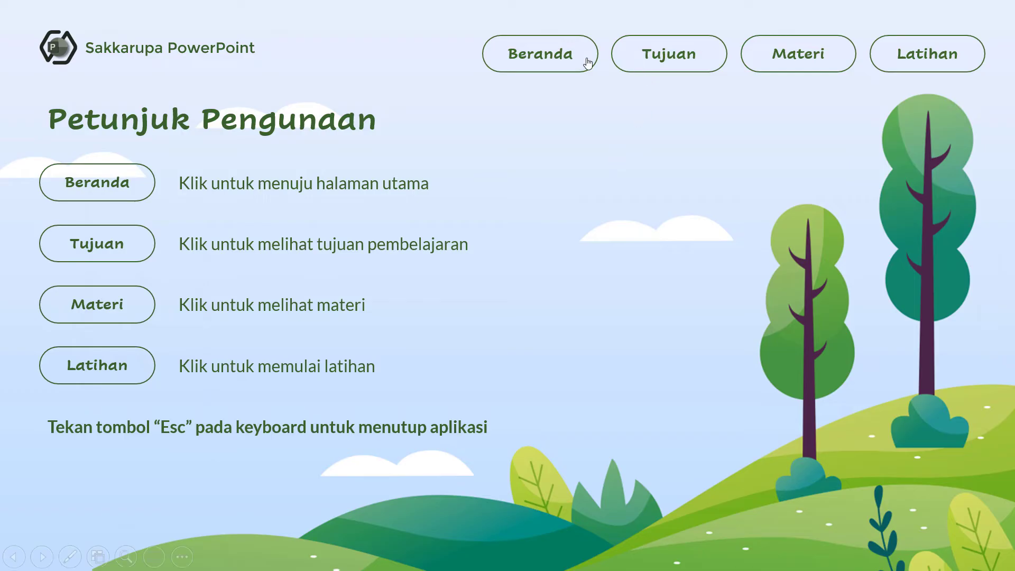
{"action": "left_click", "coordinate": [585, 61]}
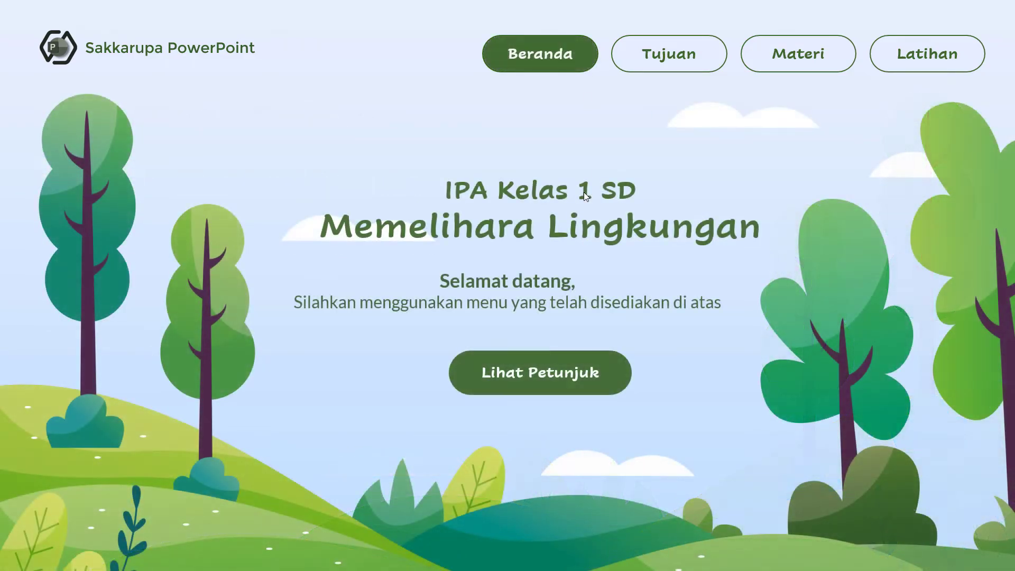
{"action": "left_click", "coordinate": [664, 44]}
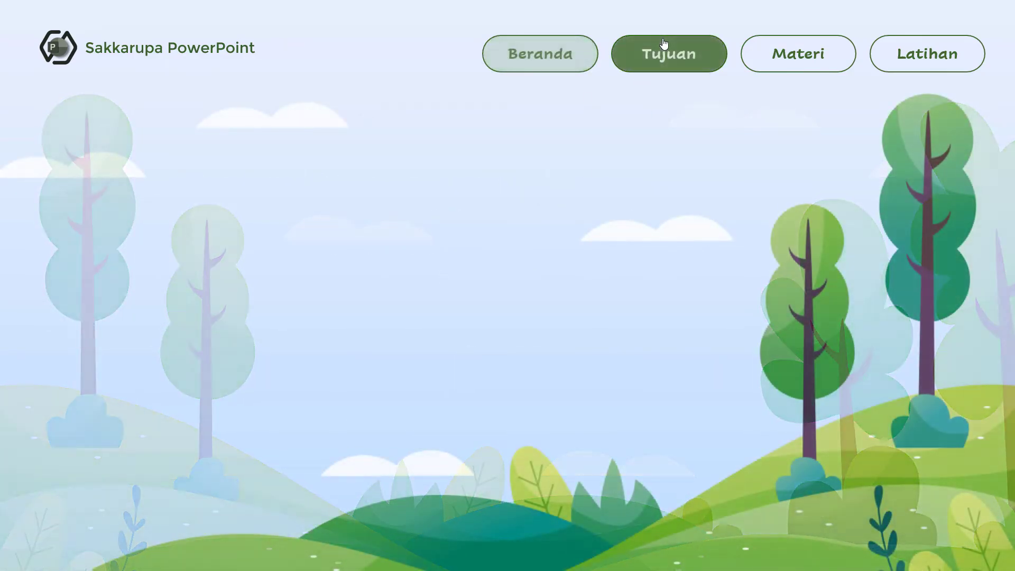
{"action": "key", "text": "Escape"}
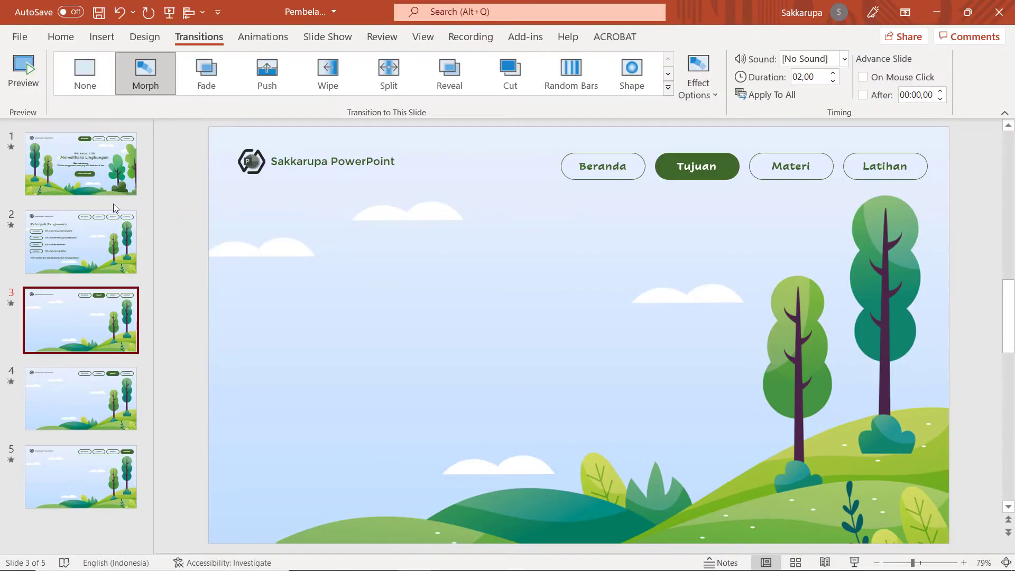
Set the transition duration to 1.5 seconds and apply it to all slides.
{"action": "left_click", "coordinate": [100, 185]}
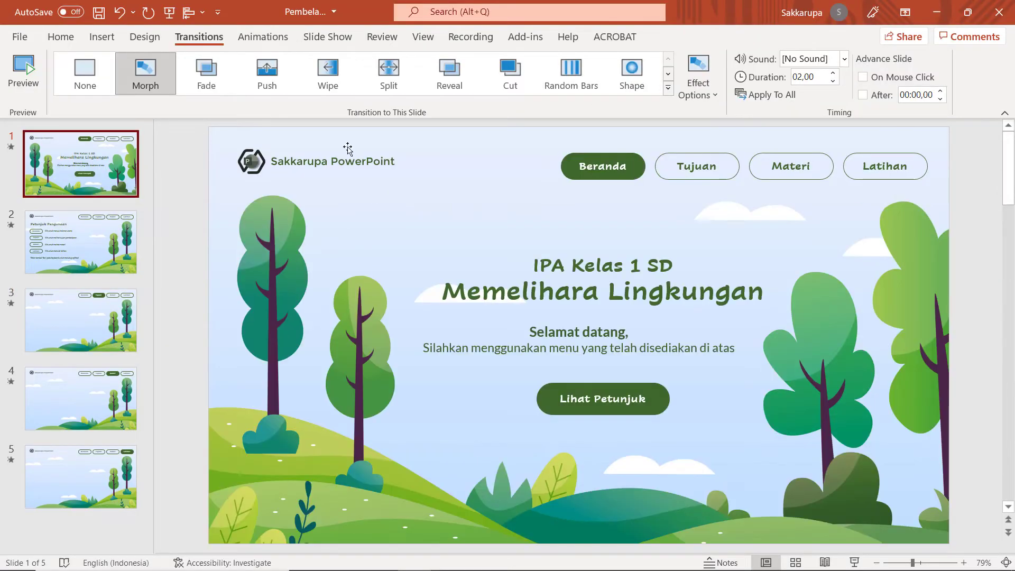
{"action": "left_click", "coordinate": [812, 79]}
{"action": "type", "text": "1,5"}
{"action": "key", "text": "Return"}
{"action": "left_click", "coordinate": [749, 100]}
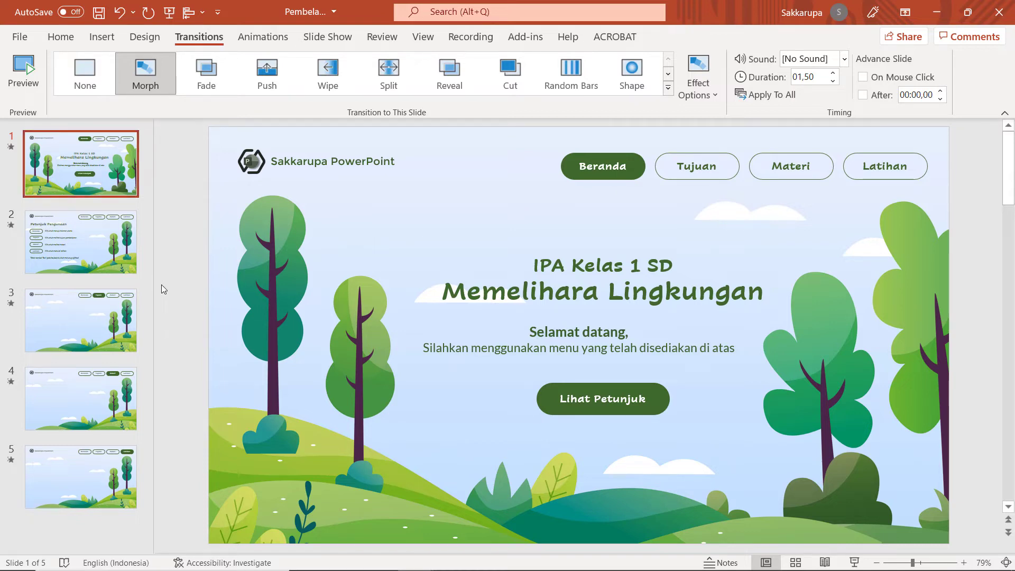
{"action": "left_click", "coordinate": [51, 314]}
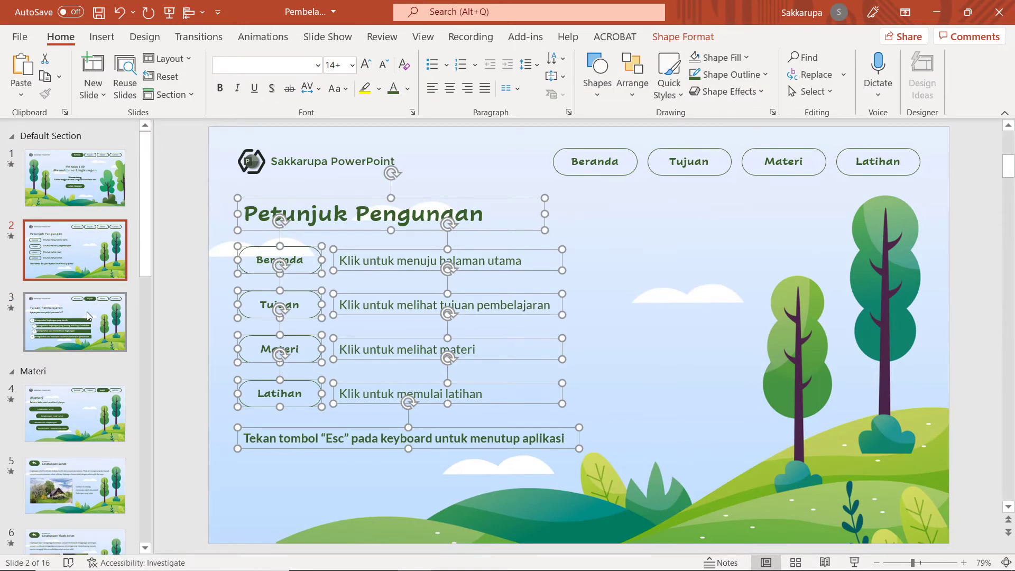
Paste the Tujuan Pembelajaran title and subtitle from the finished deck onto slide 3.
{"action": "left_click", "coordinate": [87, 316]}
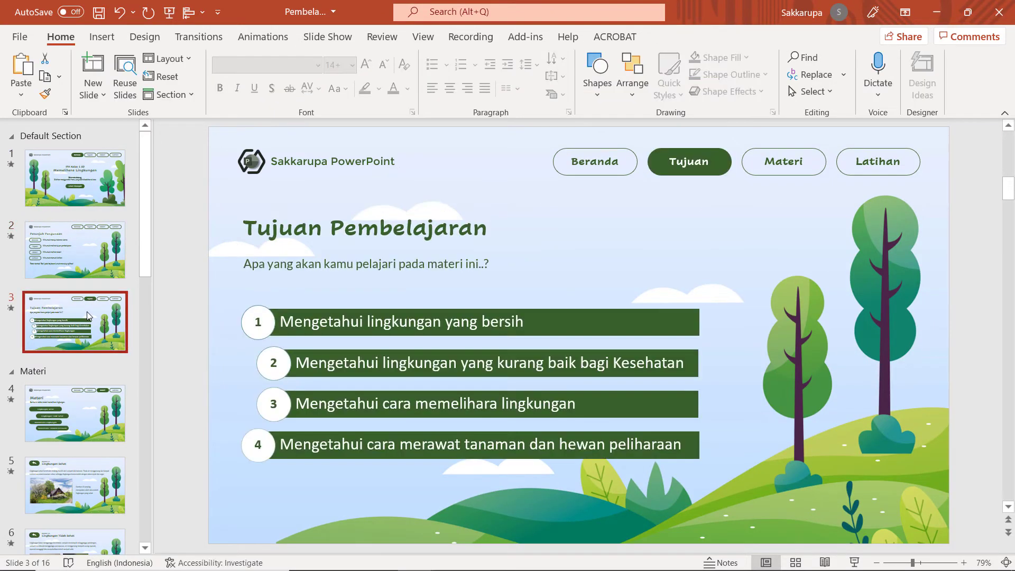
{"action": "left_click", "coordinate": [326, 243]}
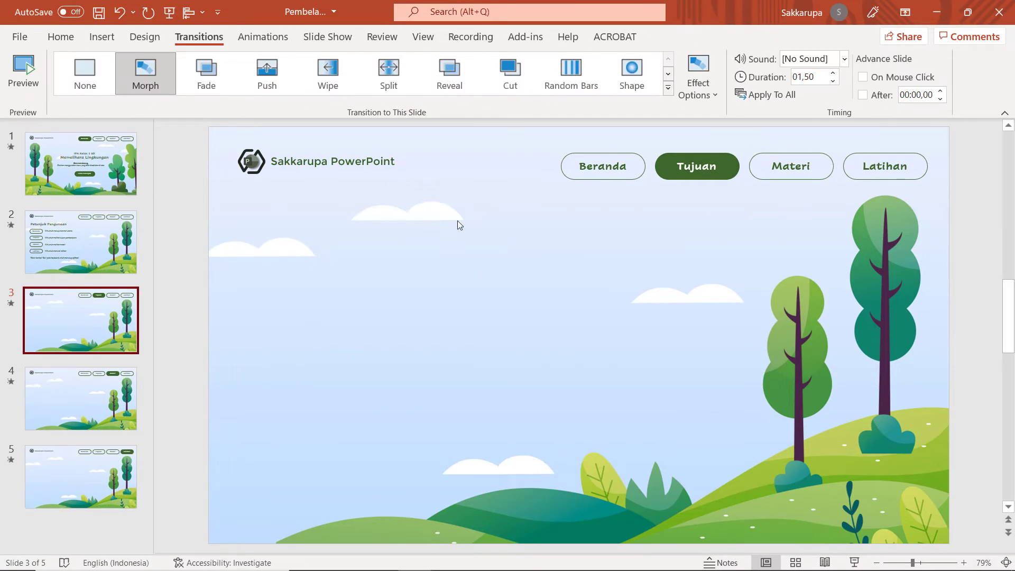
{"action": "key", "text": "ctrl+v"}
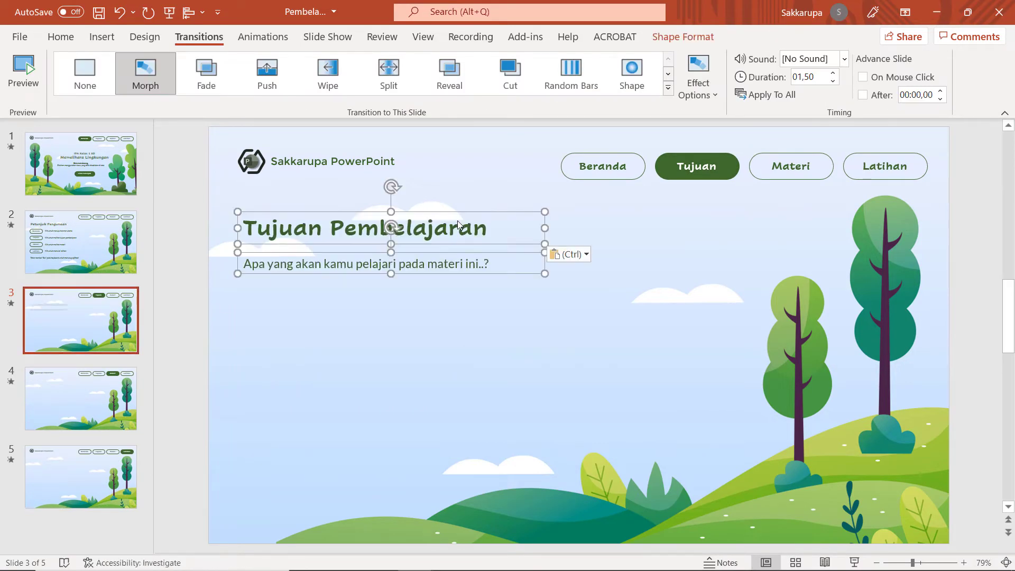
{"action": "left_click", "coordinate": [400, 309]}
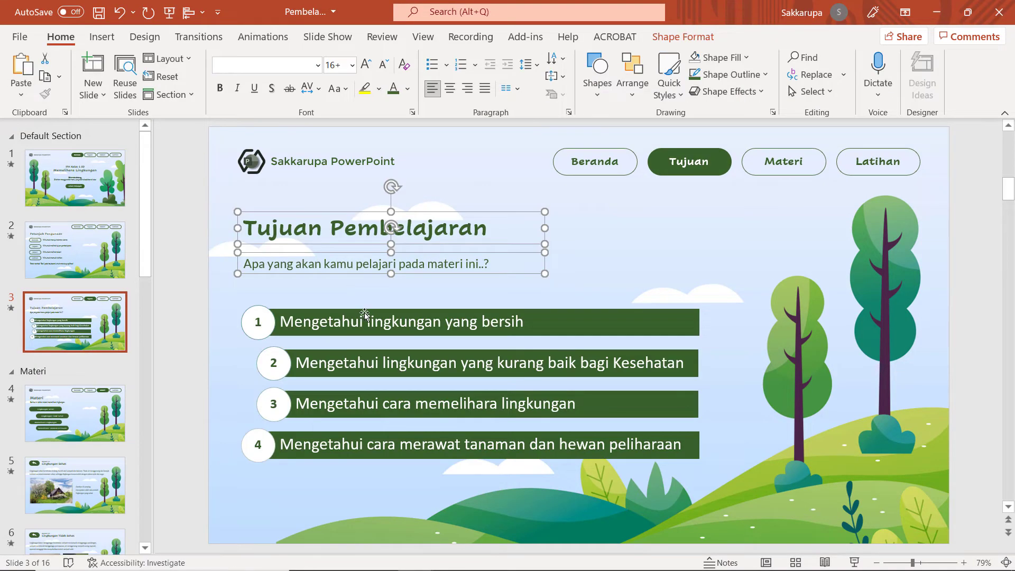
Copy the first objective line, 'Mengetahui lingkungan yang bersih', onto slide 3.
{"action": "left_click", "coordinate": [365, 313]}
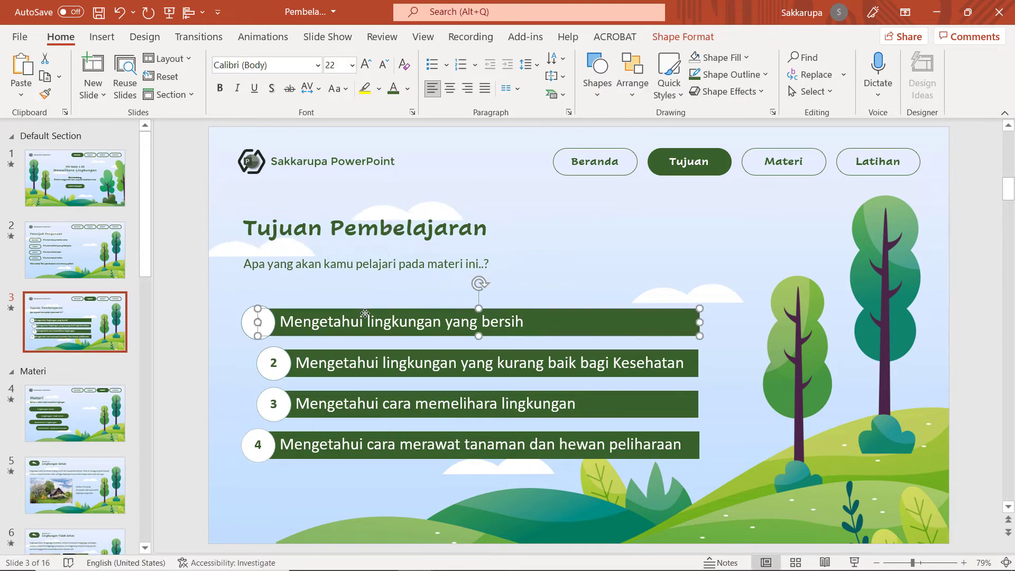
{"action": "left_click", "coordinate": [366, 317]}
{"action": "left_click", "coordinate": [372, 363]}
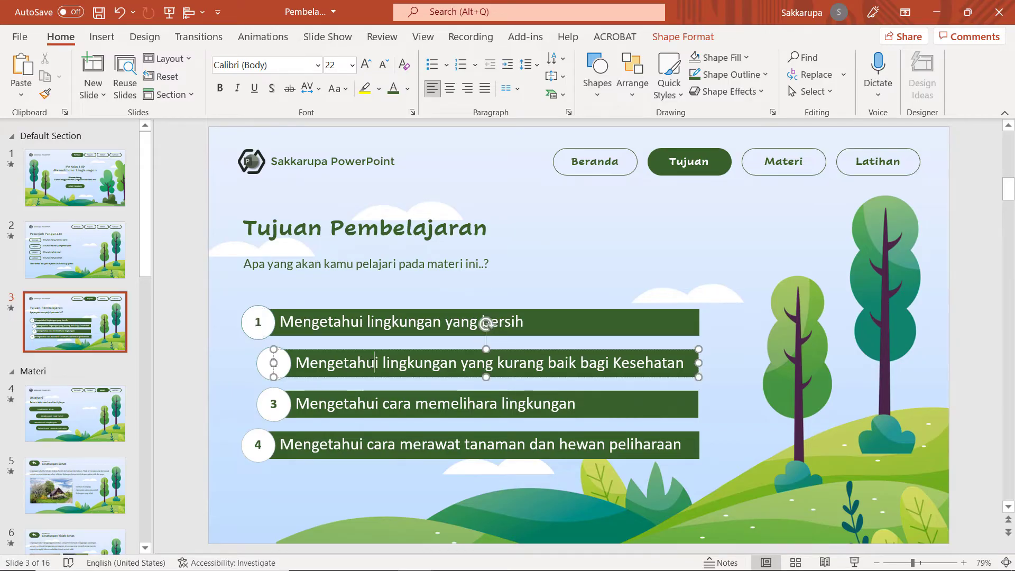
{"action": "left_click", "coordinate": [350, 324]}
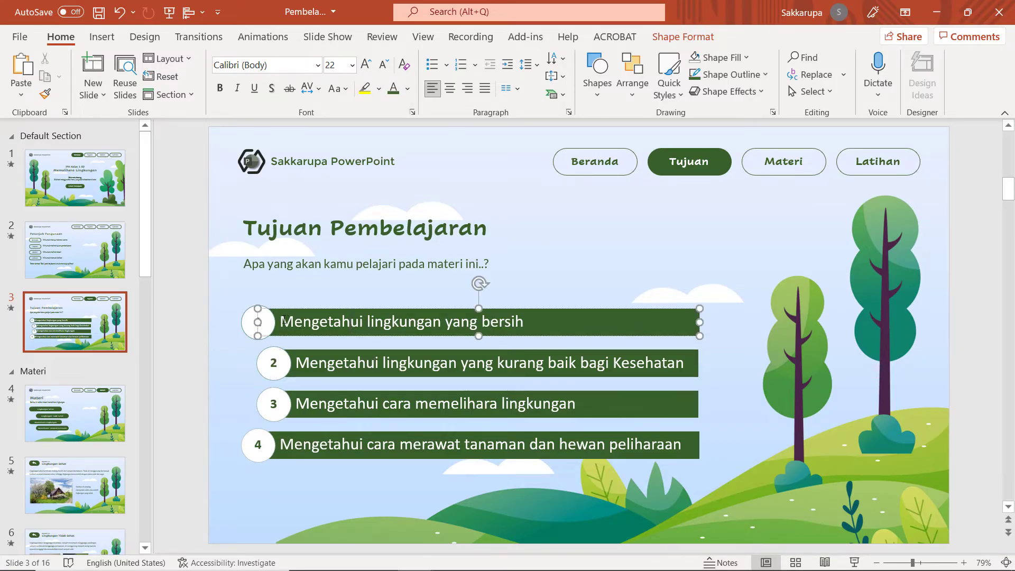
{"action": "left_click_drag", "start_coordinate": [283, 319], "coordinate": [528, 312]}
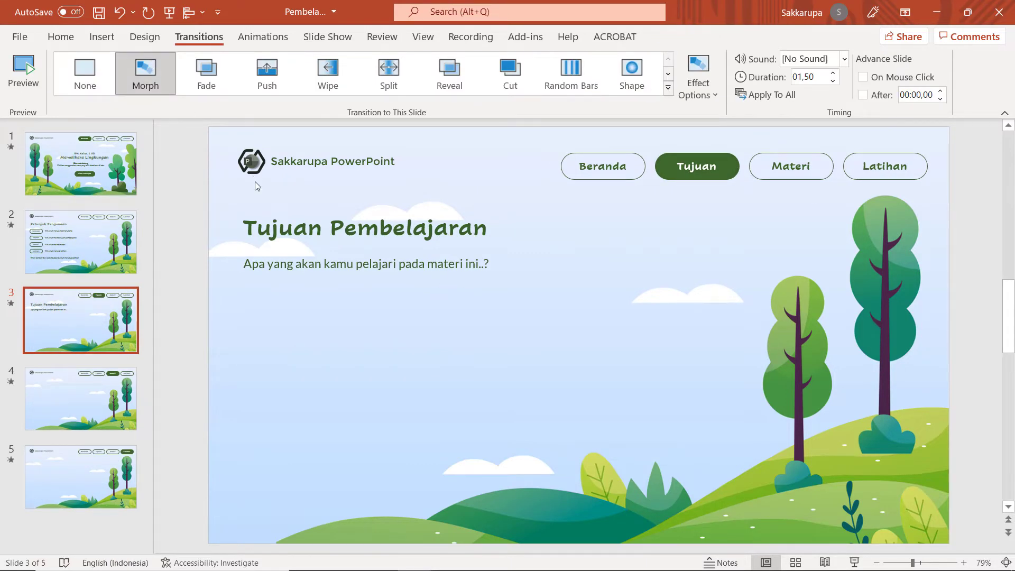
{"action": "type", "text": "Mengetahui lingkungan yang bersih"}
Position the objective text under the subtitle and repeat the line to make four lines.
{"action": "left_click_drag", "start_coordinate": [452, 345], "coordinate": [296, 316]}
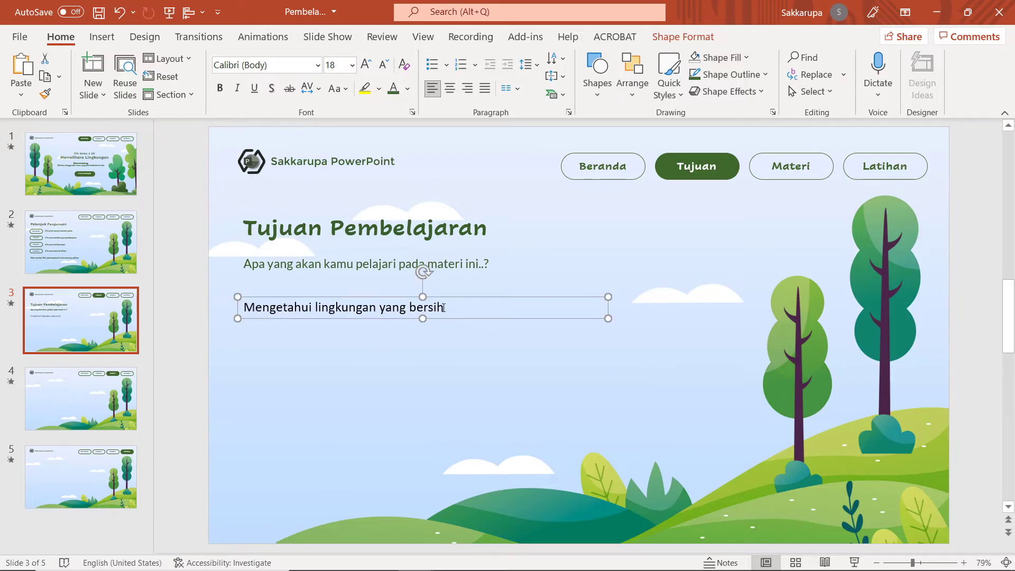
{"action": "type", "text": "Mengetahui lingkungan yang bersih"}
{"action": "key", "text": "Return"}
{"action": "type", "text": "Mengetahui lingkungan yang bersih"}
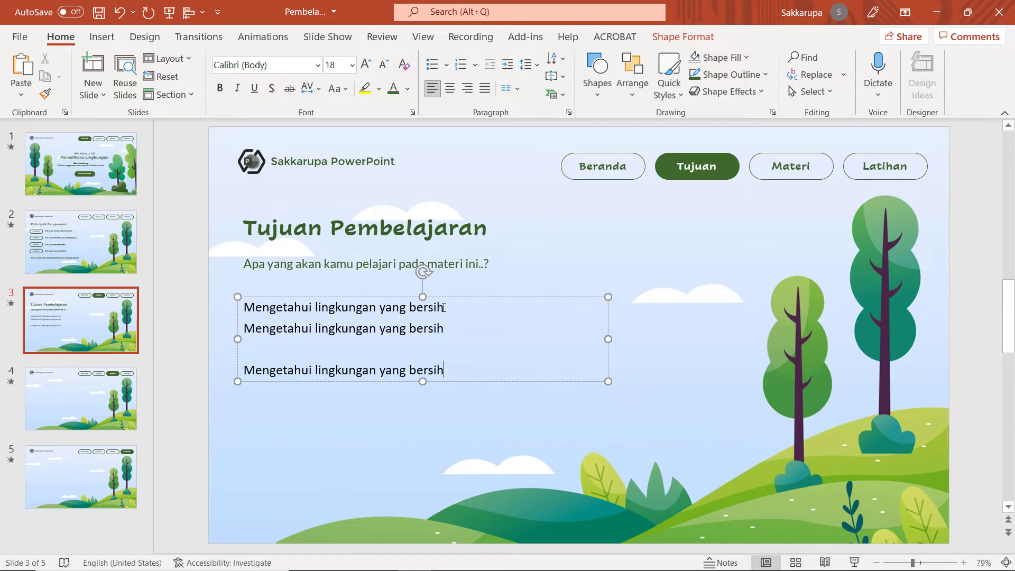
{"action": "key", "text": "Up"}
{"action": "key", "text": "BackSpace"}
{"action": "key", "text": "Return"}
{"action": "type", "text": "Mengetahui lingkungan yang bersih"}
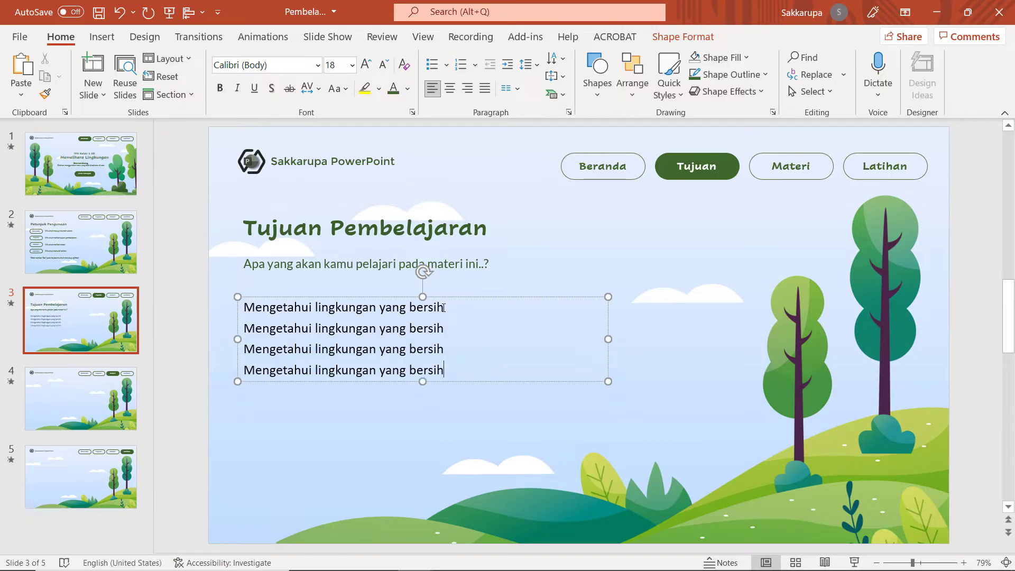
{"action": "left_click", "coordinate": [445, 382]}
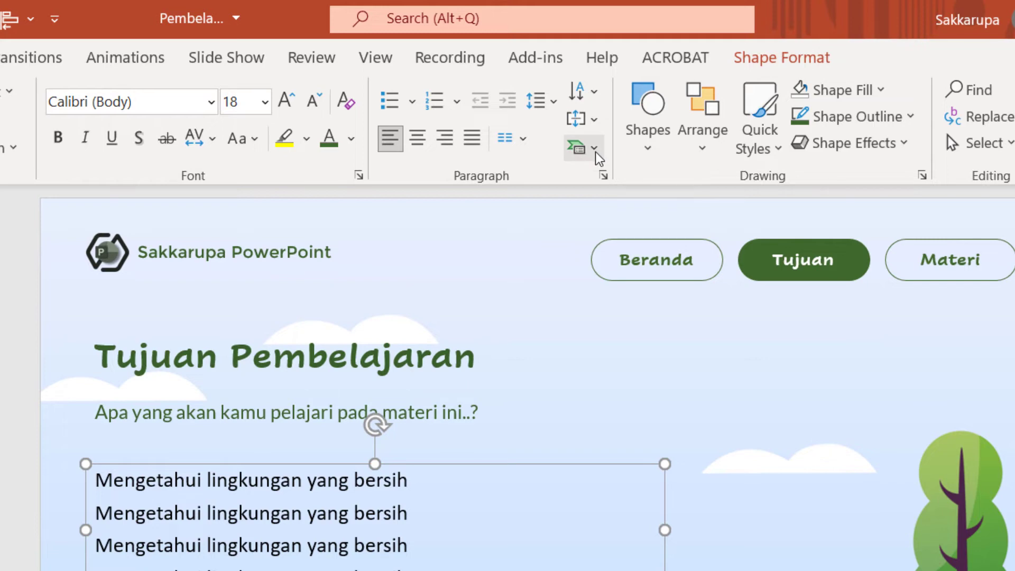
Convert the four lines into a vertical SmartArt list graphic from the List layouts.
{"action": "left_click", "coordinate": [595, 149]}
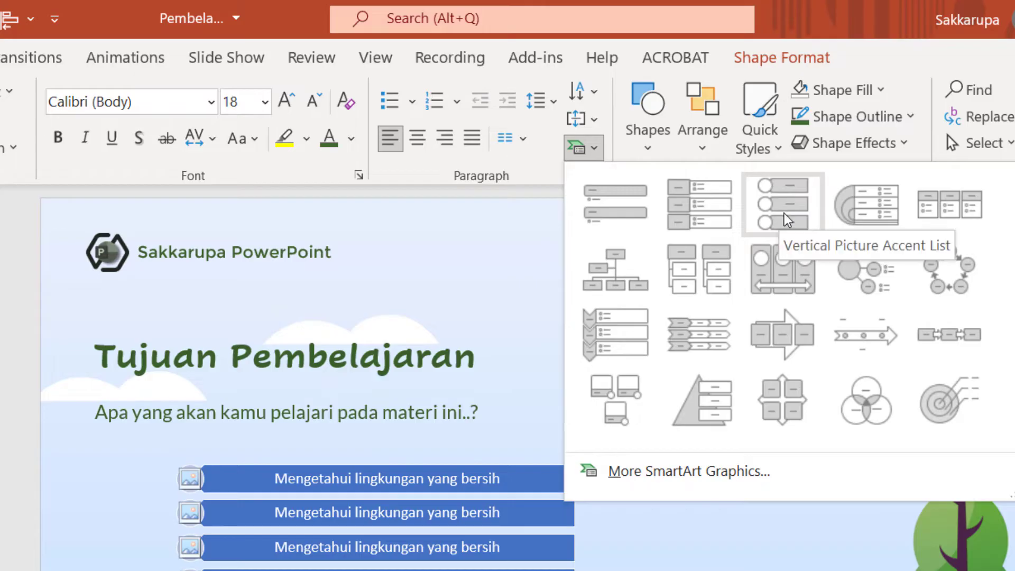
{"action": "left_click", "coordinate": [728, 469]}
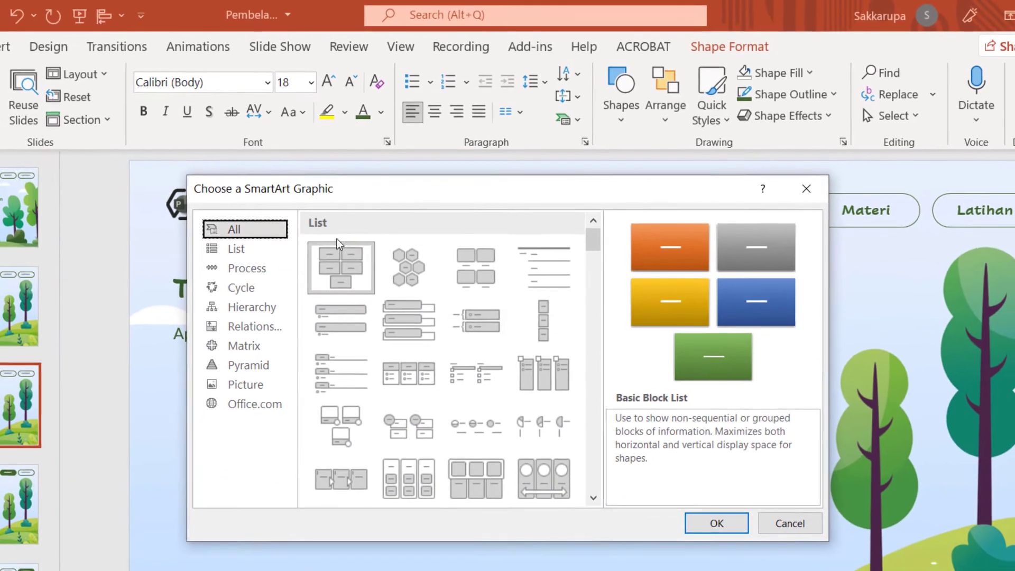
{"action": "left_click", "coordinate": [248, 256]}
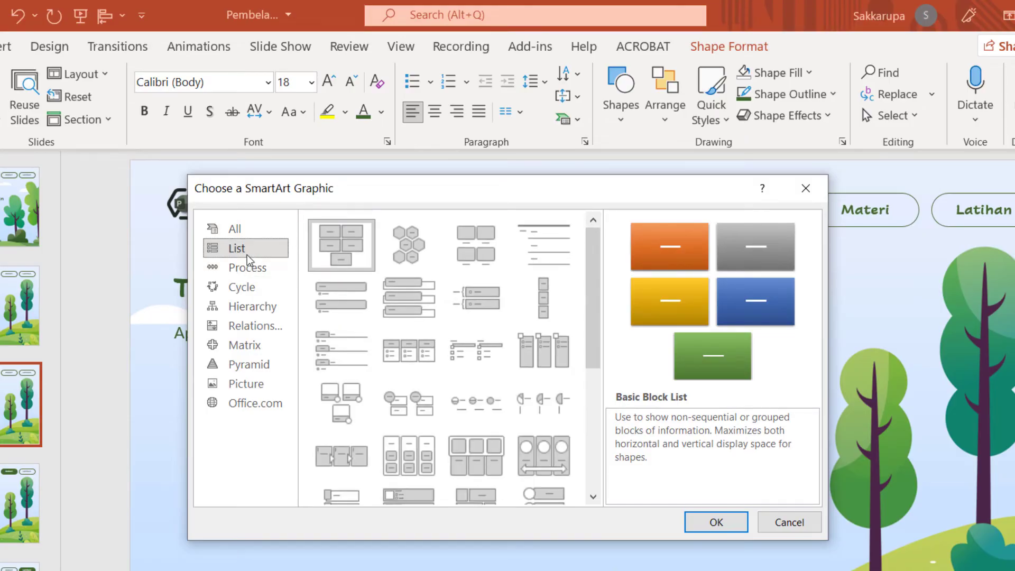
{"action": "scroll", "coordinate": [420, 354], "scroll_direction": "down", "scroll_amount": 3}
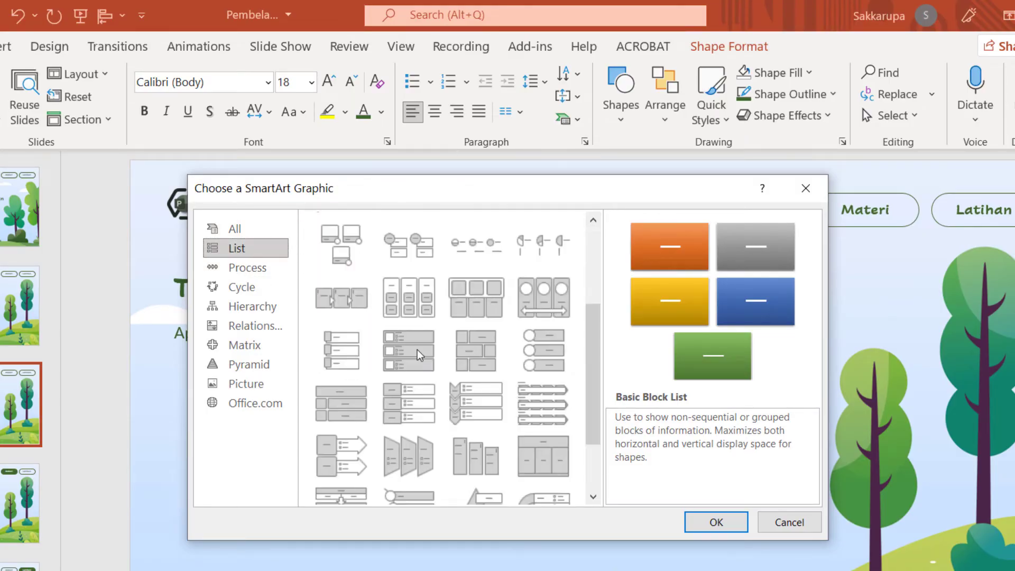
{"action": "scroll", "coordinate": [419, 355], "scroll_direction": "down", "scroll_amount": 2}
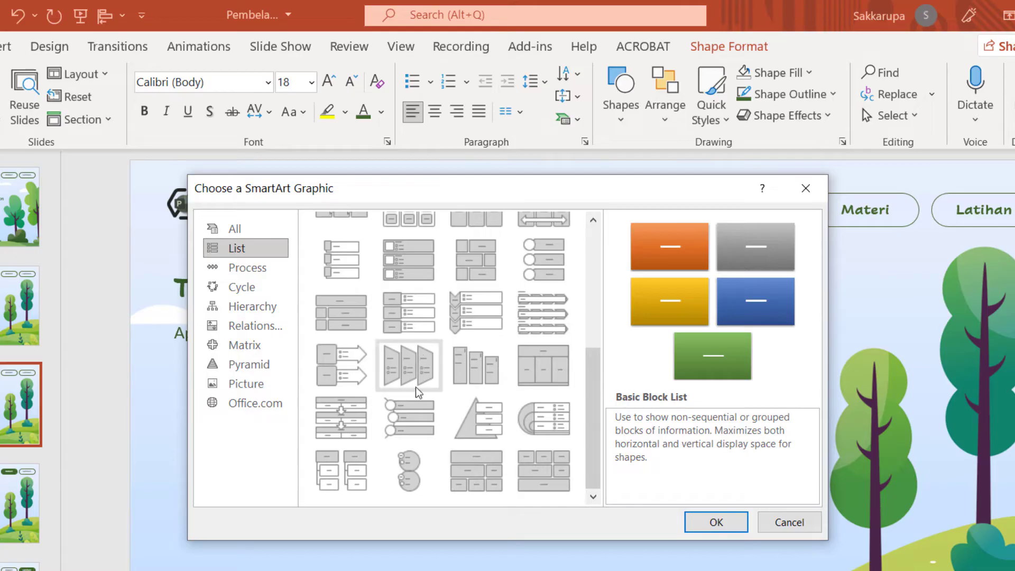
{"action": "left_click", "coordinate": [403, 417]}
{"action": "left_click", "coordinate": [701, 522]}
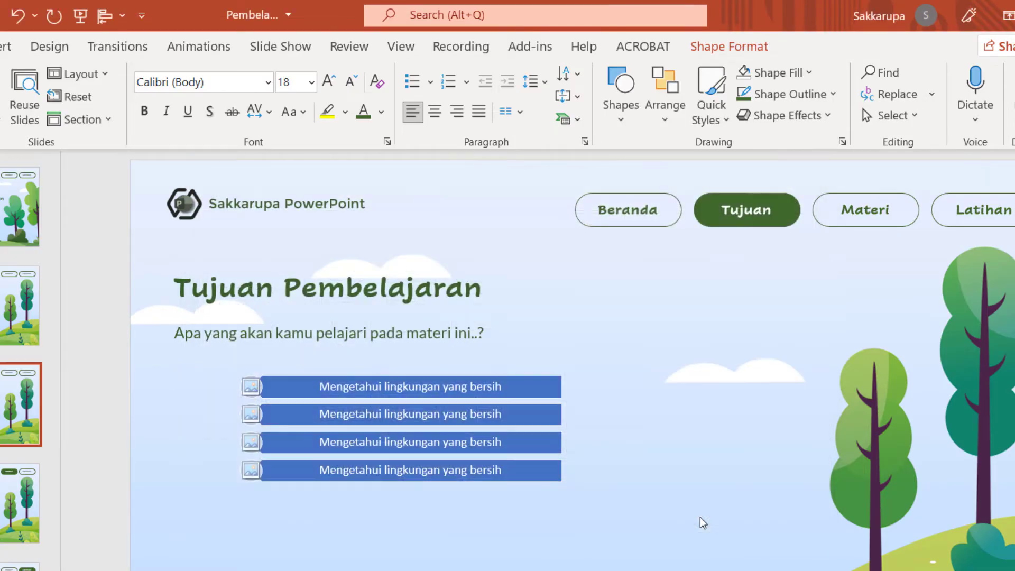
Resize the SmartArt narrower and give its first bar a dark green fill with no outline.
{"action": "left_click_drag", "start_coordinate": [634, 482], "coordinate": [726, 558]}
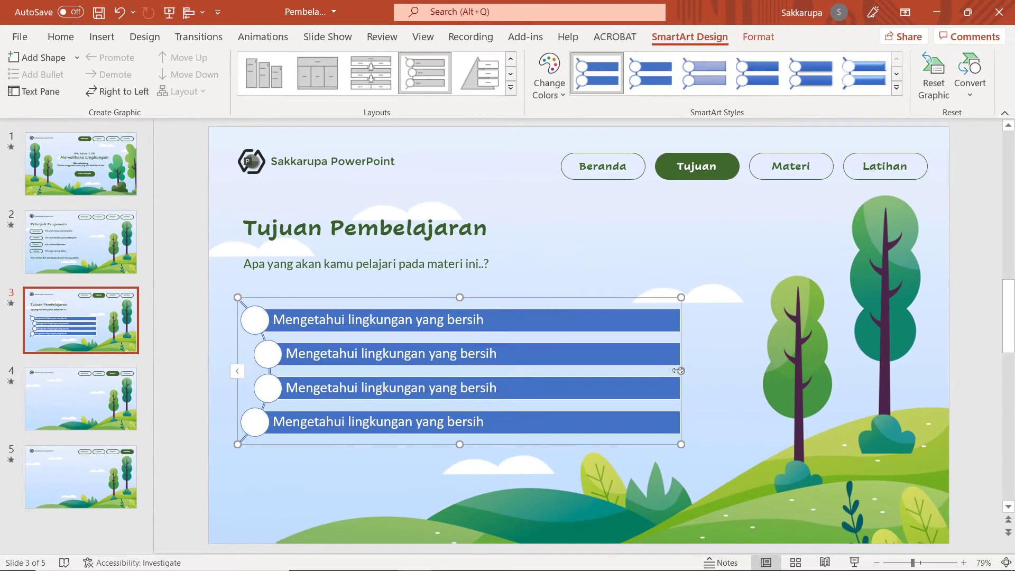
{"action": "left_click_drag", "start_coordinate": [680, 371], "coordinate": [638, 371]}
{"action": "left_click", "coordinate": [569, 323]}
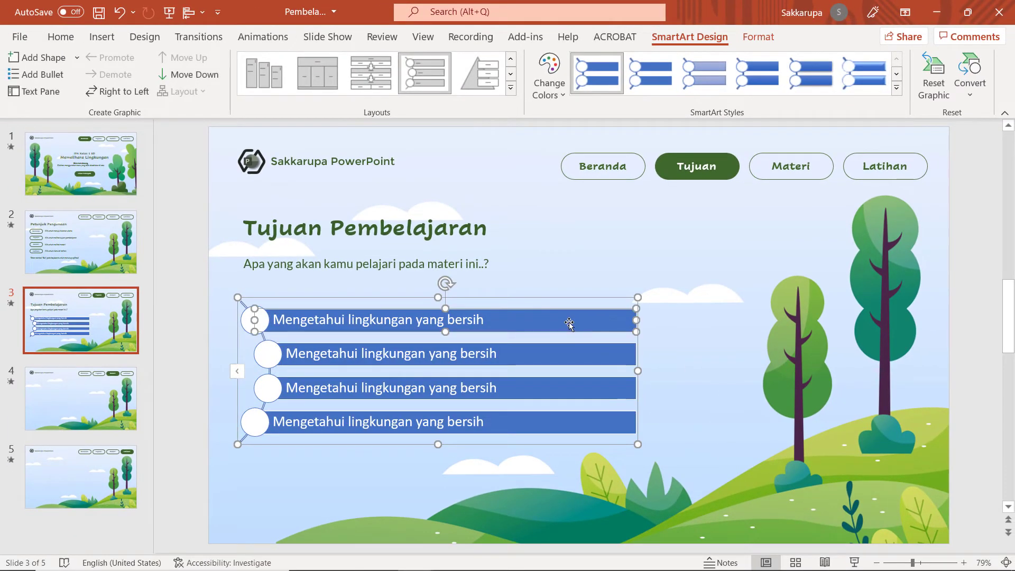
{"action": "left_click", "coordinate": [759, 37]}
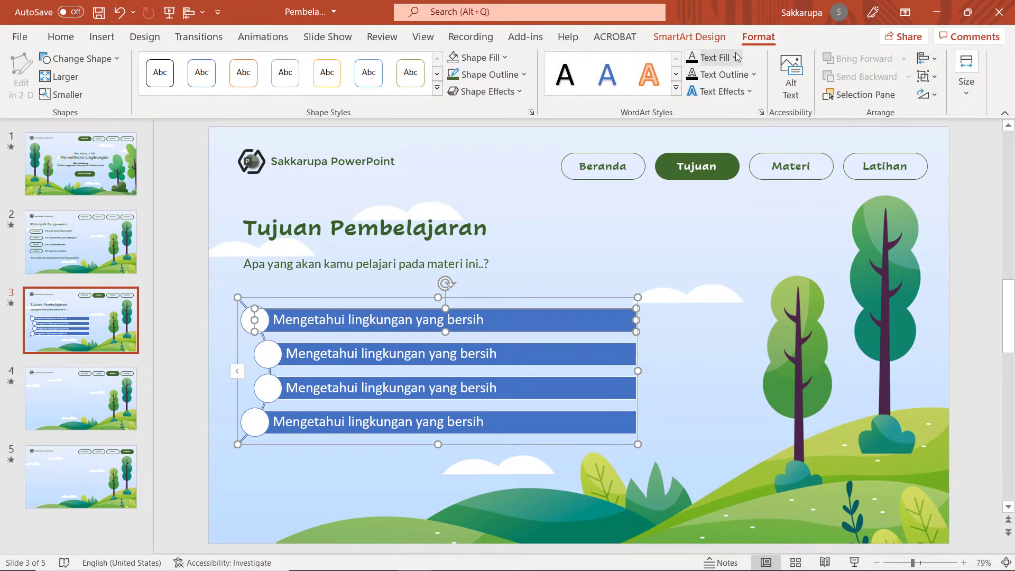
{"action": "left_click", "coordinate": [499, 58]}
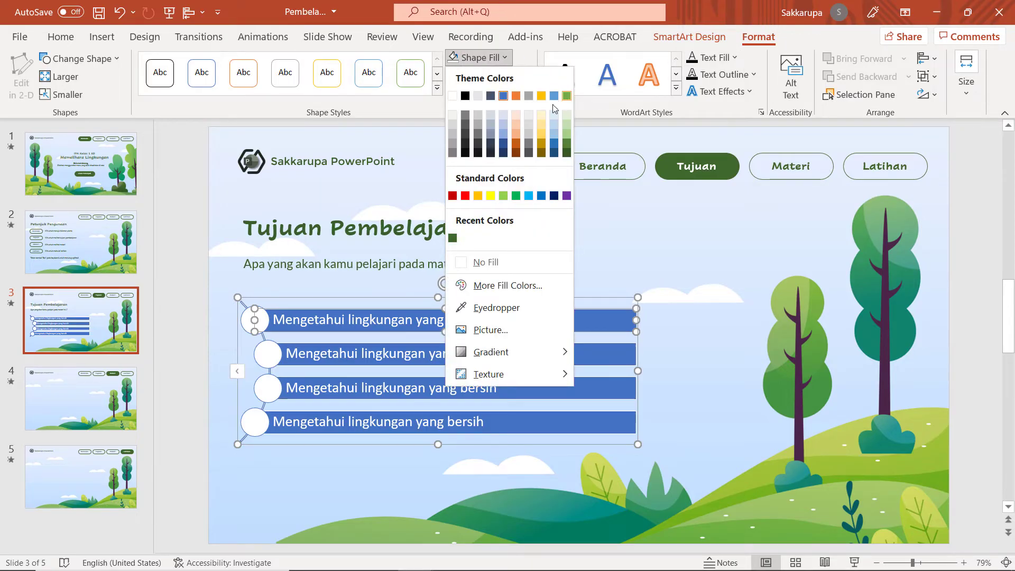
{"action": "left_click", "coordinate": [453, 239]}
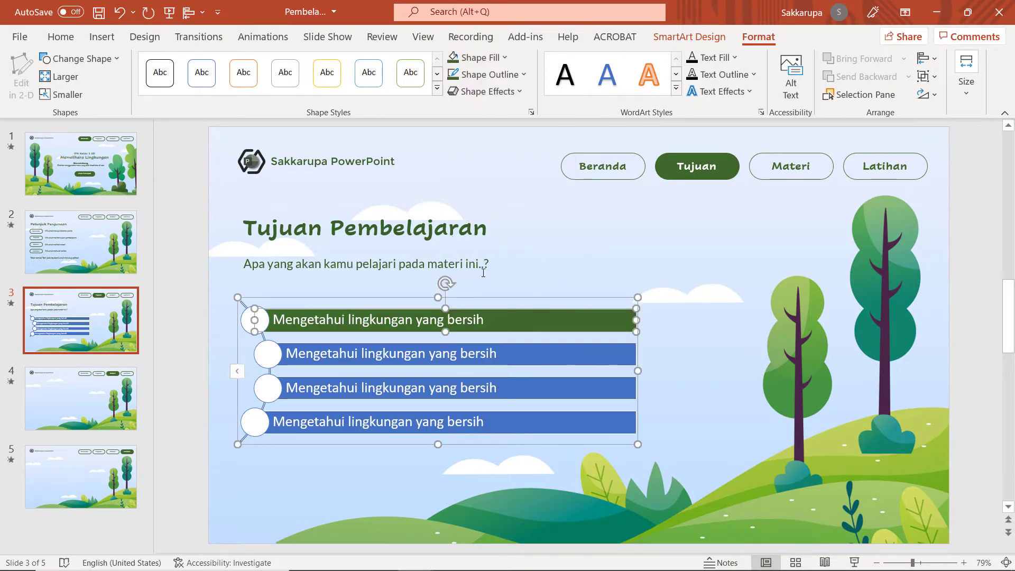
{"action": "left_click", "coordinate": [490, 74]}
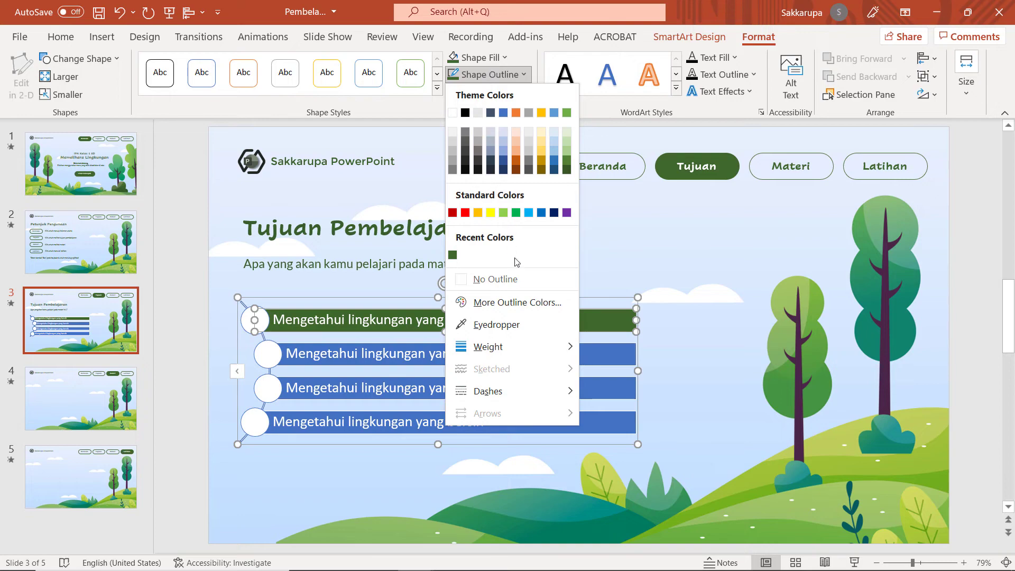
{"action": "left_click", "coordinate": [523, 278]}
{"action": "left_click", "coordinate": [589, 257]}
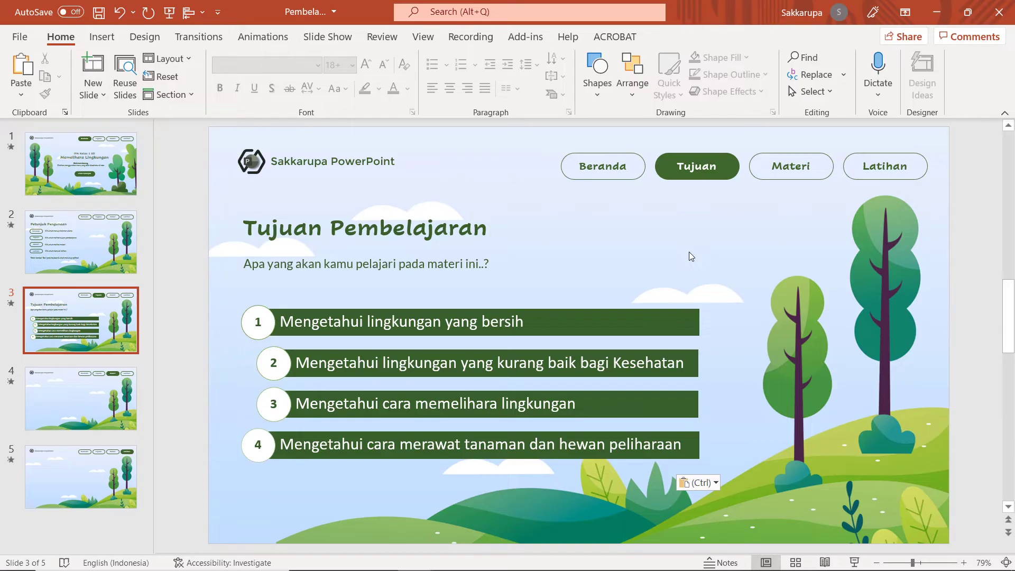
Paste the Materi title and subtitle from the finished deck onto slide 4.
{"action": "left_click", "coordinate": [110, 394]}
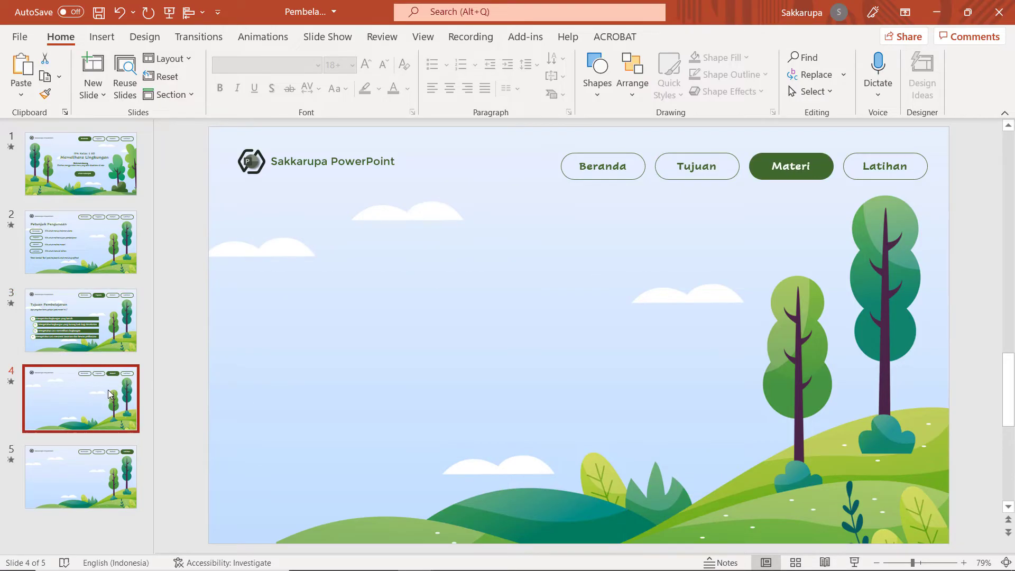
{"action": "key", "text": "alt+Tab"}
{"action": "left_click", "coordinate": [80, 404]}
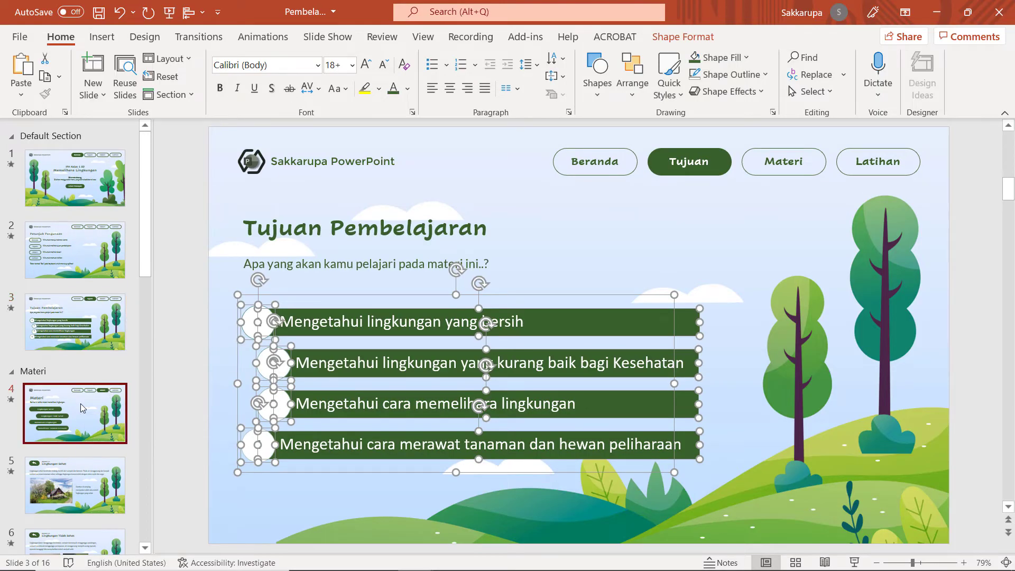
{"action": "left_click", "coordinate": [316, 254]}
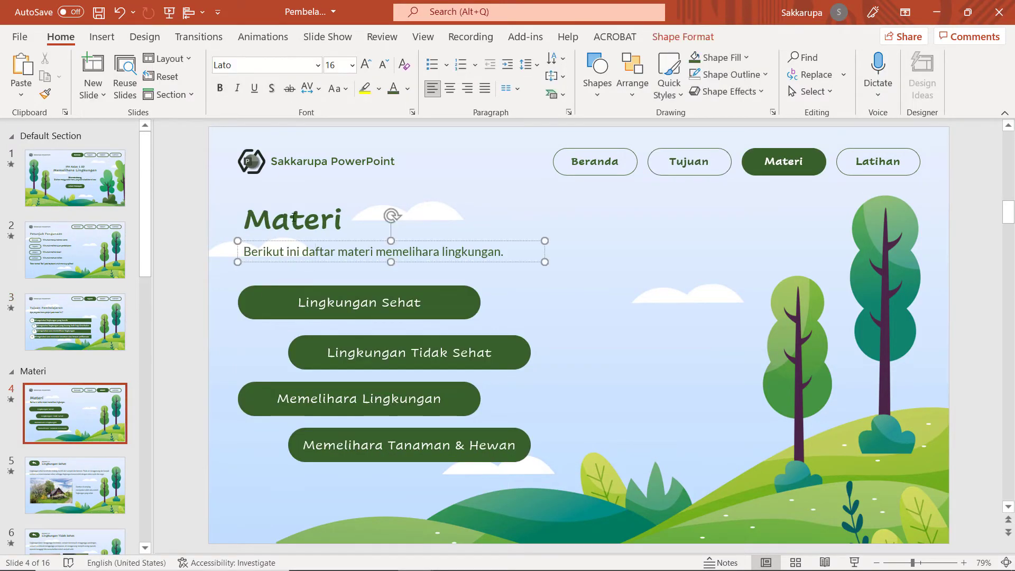
{"action": "key", "text": "alt+Tab"}
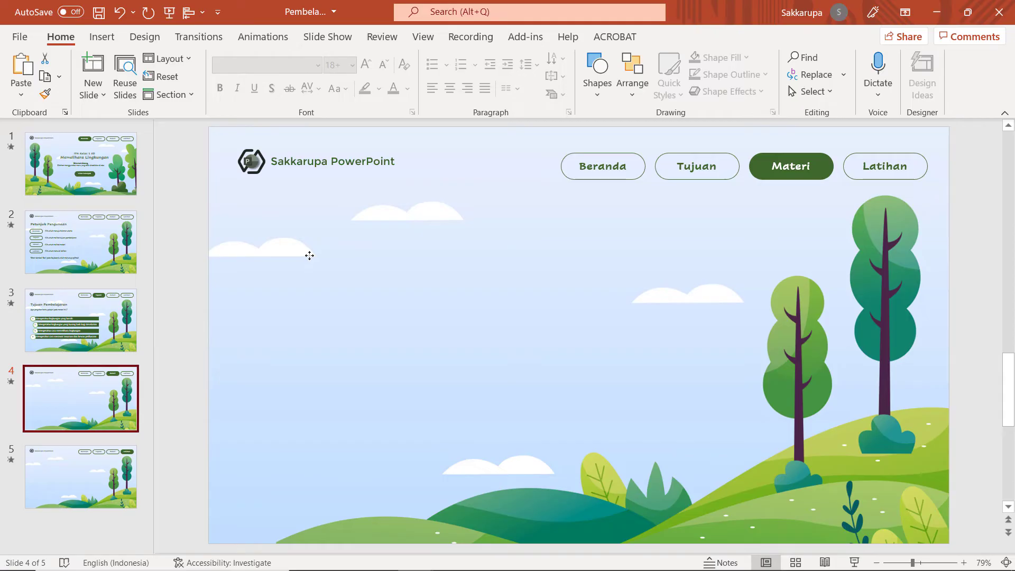
{"action": "key", "text": "alt+Tab"}
{"action": "left_click", "coordinate": [321, 318]}
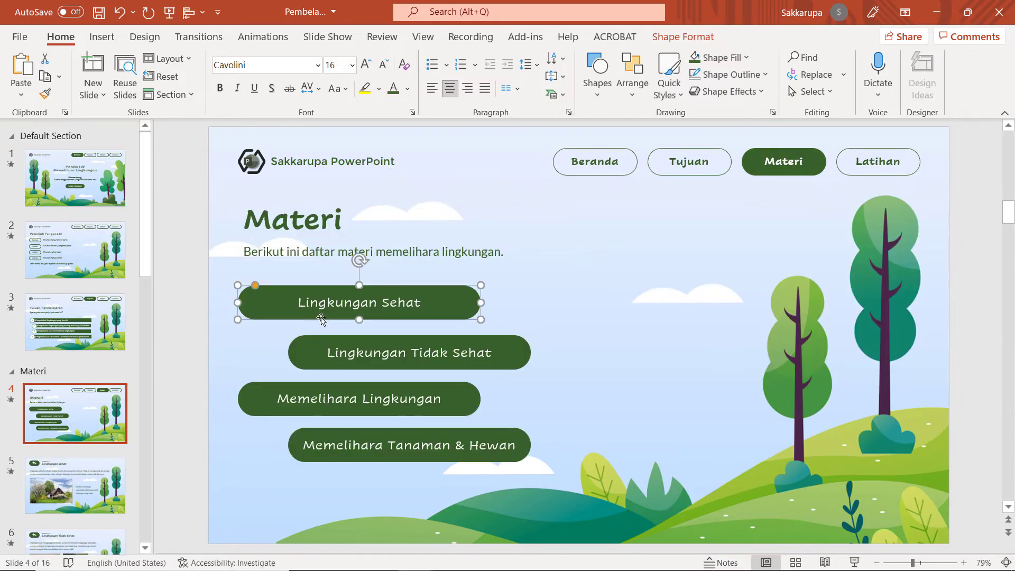
{"action": "left_click", "coordinate": [321, 339]}
{"action": "left_click", "coordinate": [283, 390]}
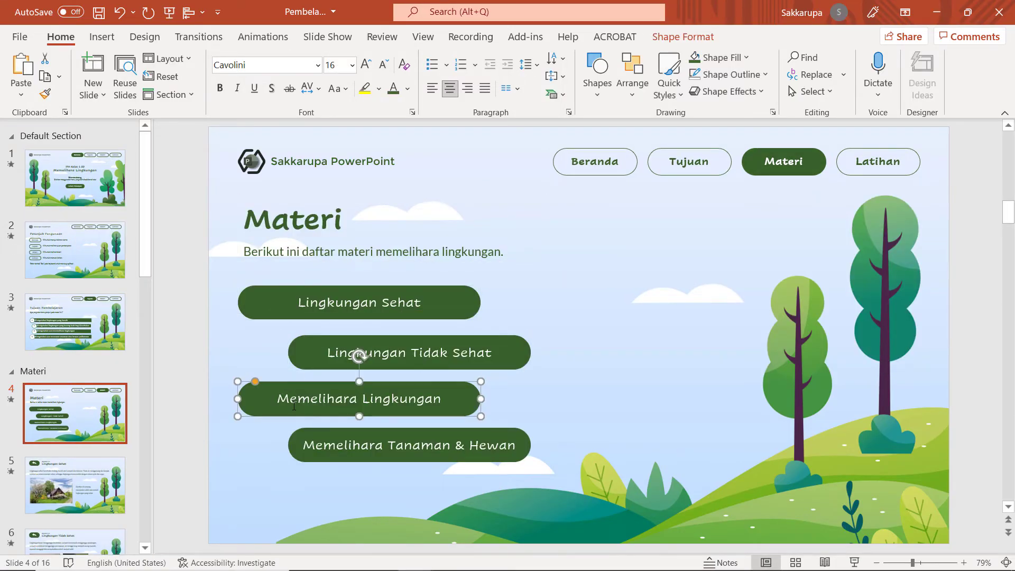
{"action": "left_click", "coordinate": [269, 334]}
{"action": "key", "text": "alt+Tab"}
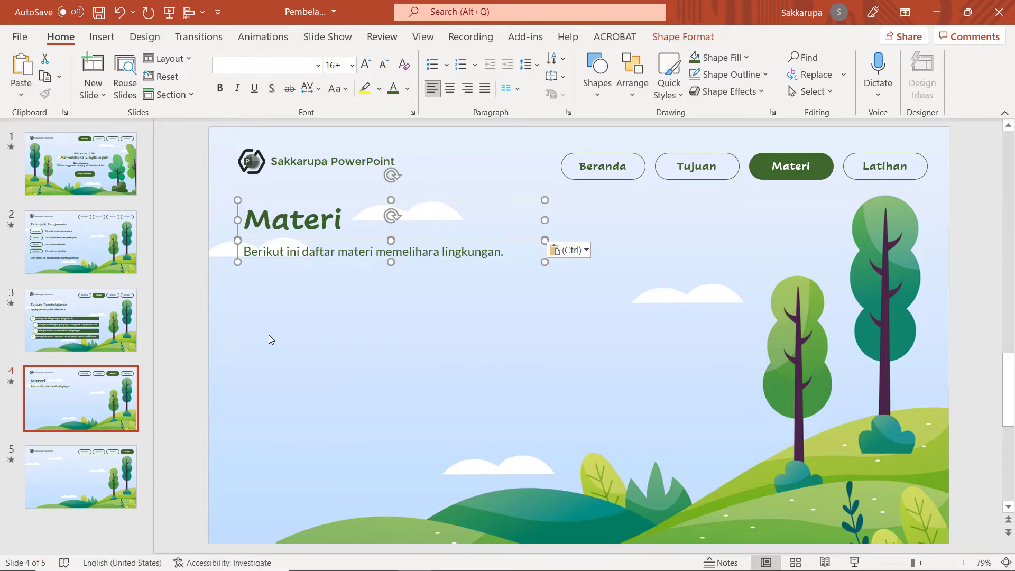
{"action": "left_click", "coordinate": [268, 336]}
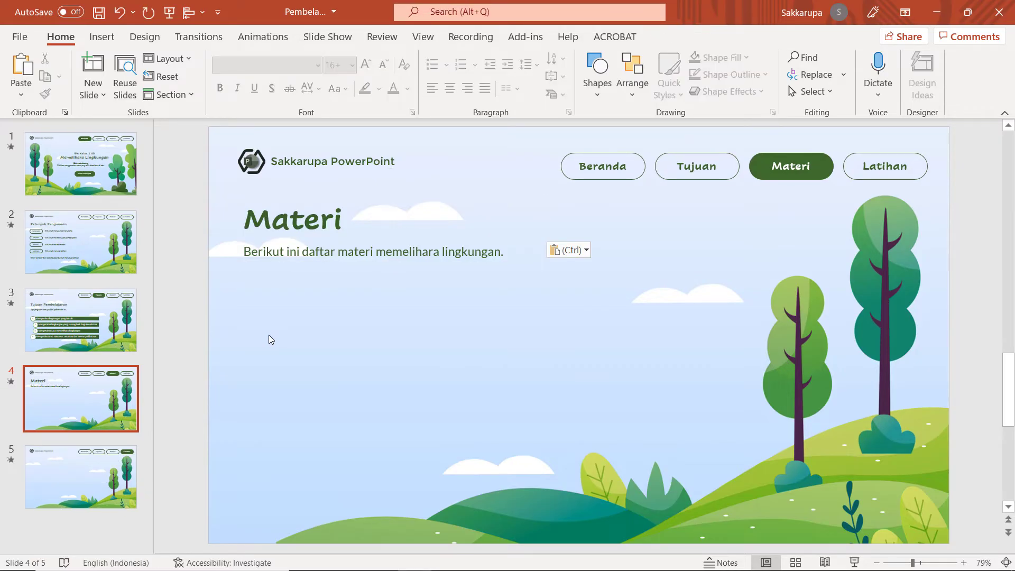
Paste the four green topic buttons, Lingkungan Sehat through Memelihara Tanaman & Hewan, onto slide 4.
{"action": "left_click", "coordinate": [781, 181]}
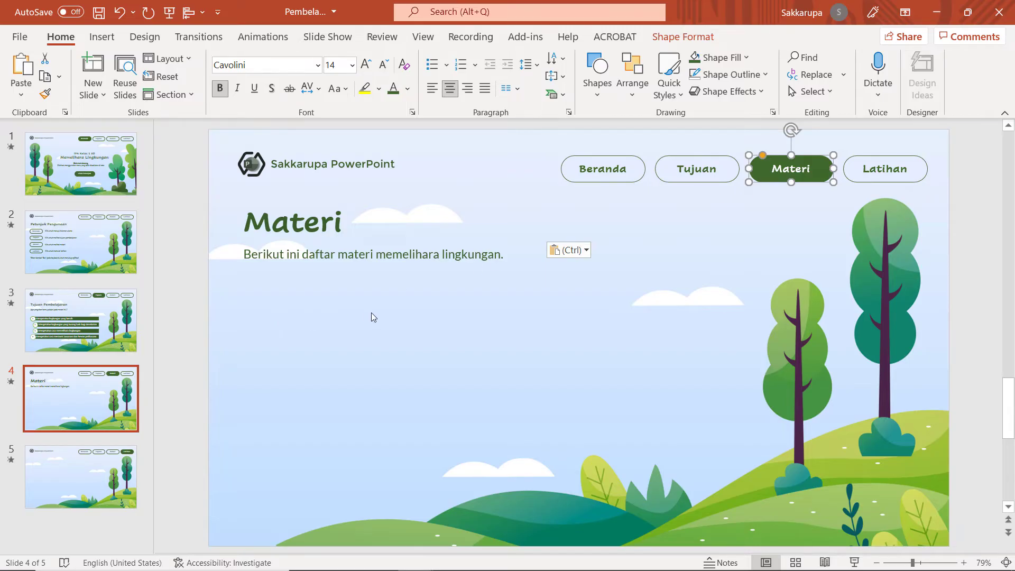
{"action": "key", "text": "alt+Tab"}
{"action": "left_click", "coordinate": [252, 299]}
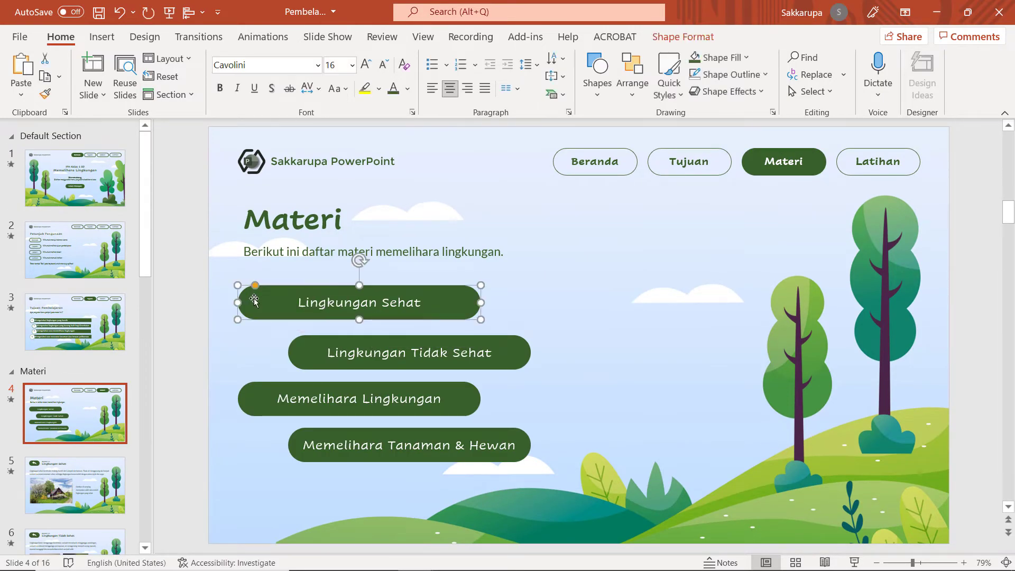
{"action": "left_click", "coordinate": [331, 362], "text": "shift"}
{"action": "left_click", "coordinate": [319, 392], "text": "shift"}
{"action": "left_click", "coordinate": [344, 439], "text": "shift"}
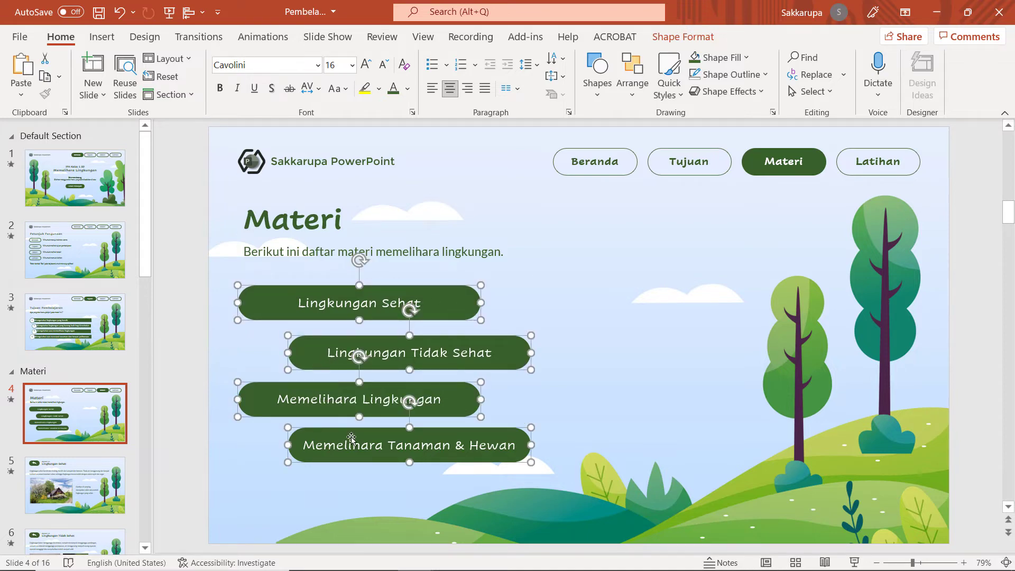
{"action": "key", "text": "ctrl+v"}
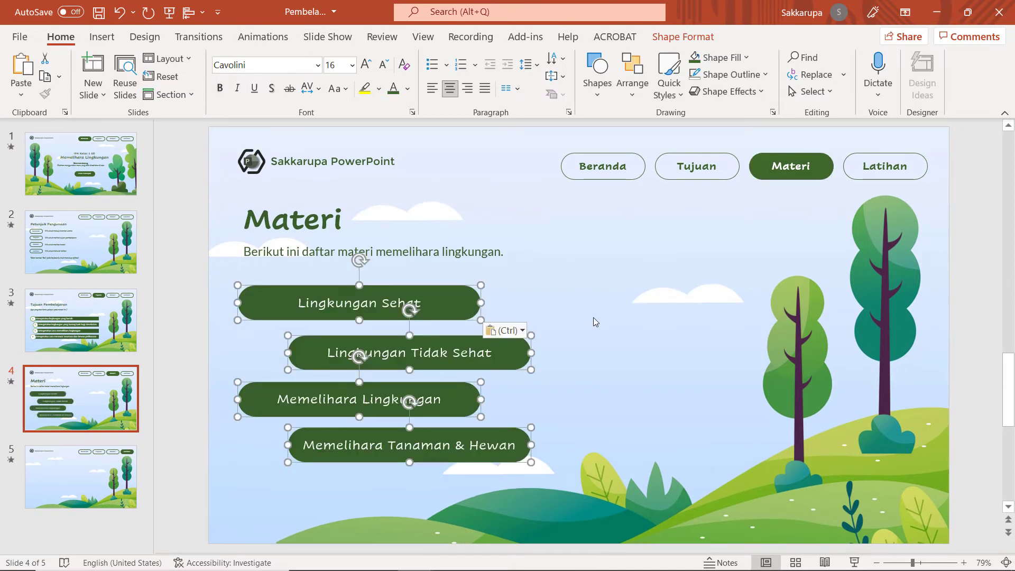
{"action": "left_click", "coordinate": [594, 317]}
{"action": "left_click", "coordinate": [413, 300]}
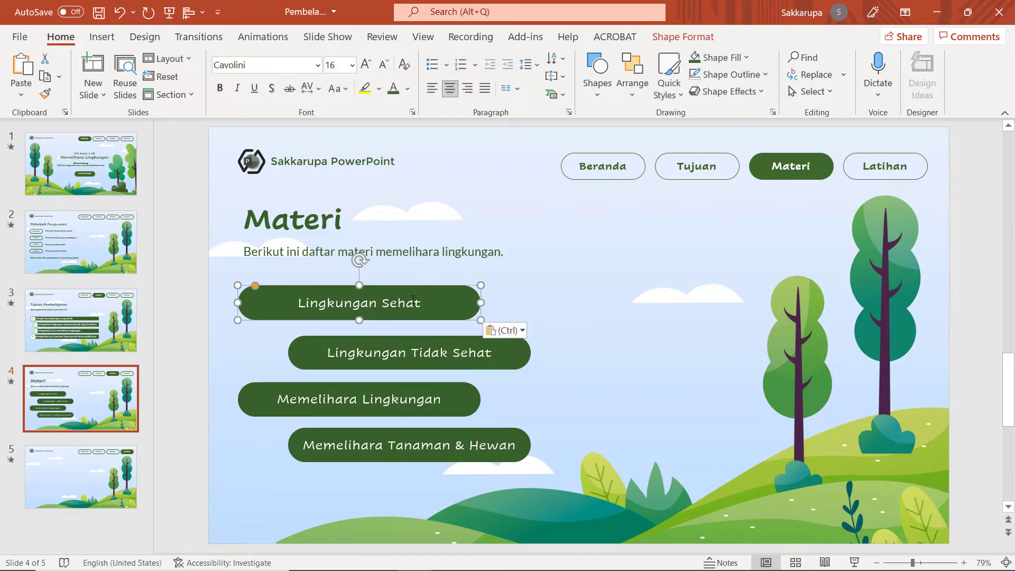
{"action": "left_click", "coordinate": [574, 296]}
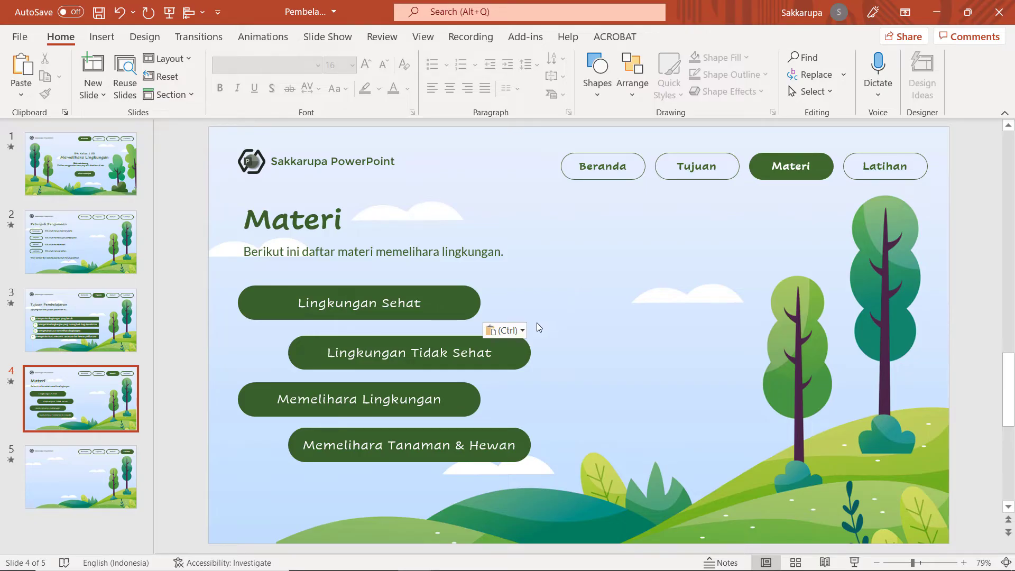
{"action": "left_click", "coordinate": [90, 460]}
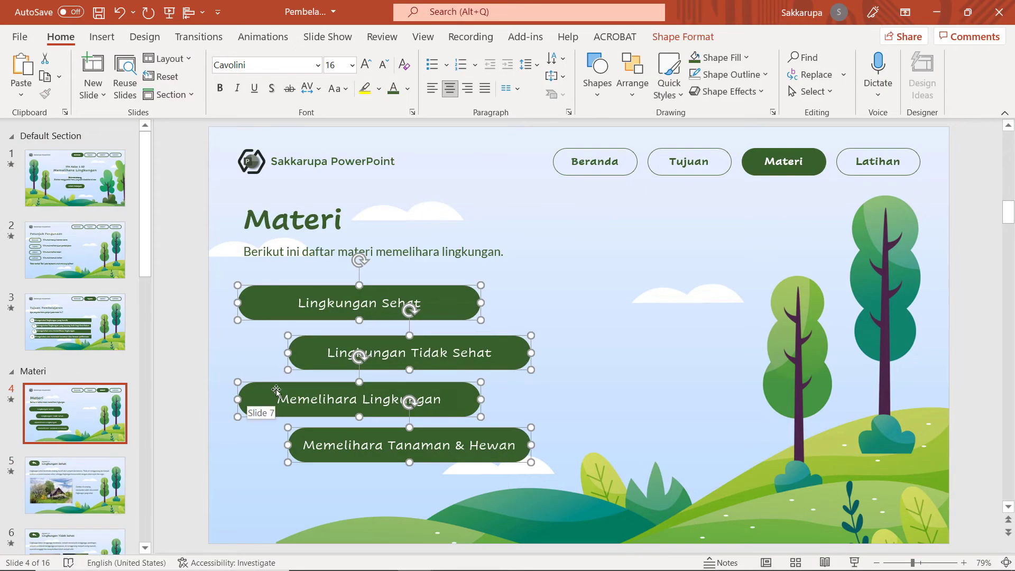
Copy the Latihan Soal title, encouragement text and Buka Soal Latihan button from the finished deck.
{"action": "left_click", "coordinate": [97, 463]}
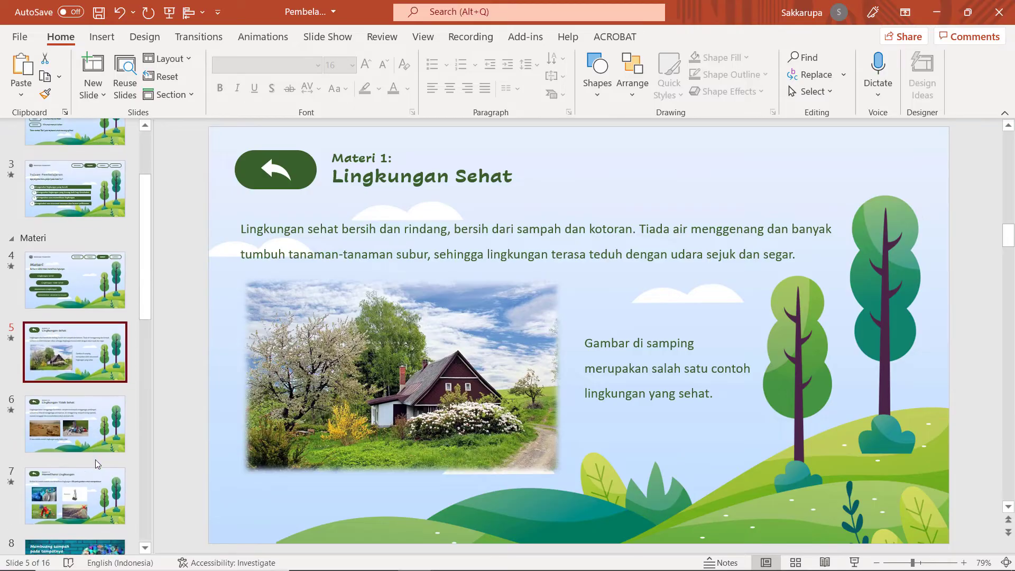
{"action": "scroll", "coordinate": [97, 463], "scroll_direction": "down", "scroll_amount": 2}
{"action": "scroll", "coordinate": [94, 455], "scroll_direction": "down", "scroll_amount": 1}
{"action": "scroll", "coordinate": [90, 438], "scroll_direction": "down", "scroll_amount": 2}
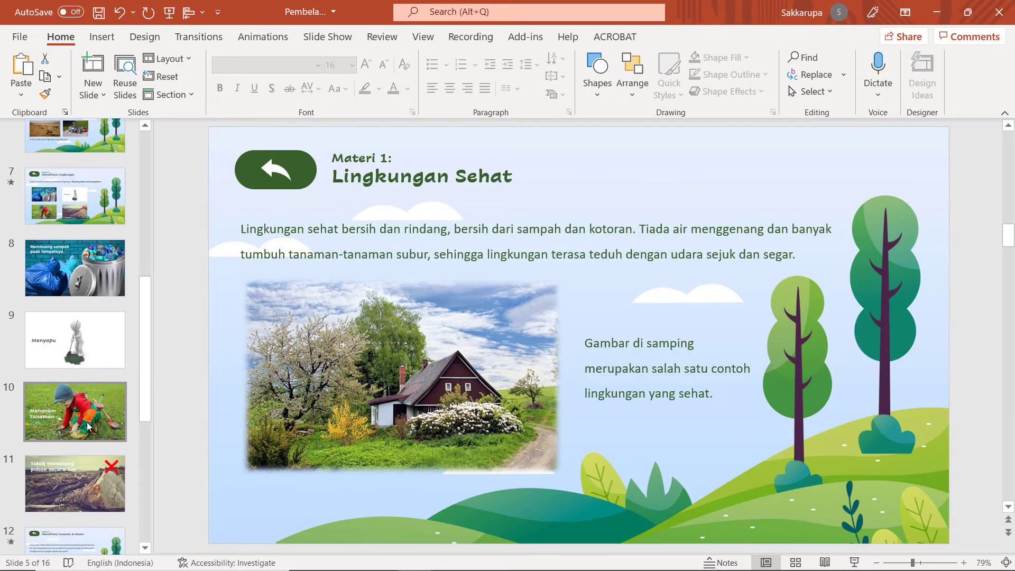
{"action": "scroll", "coordinate": [88, 423], "scroll_direction": "down", "scroll_amount": 3}
{"action": "scroll", "coordinate": [87, 421], "scroll_direction": "down", "scroll_amount": 2}
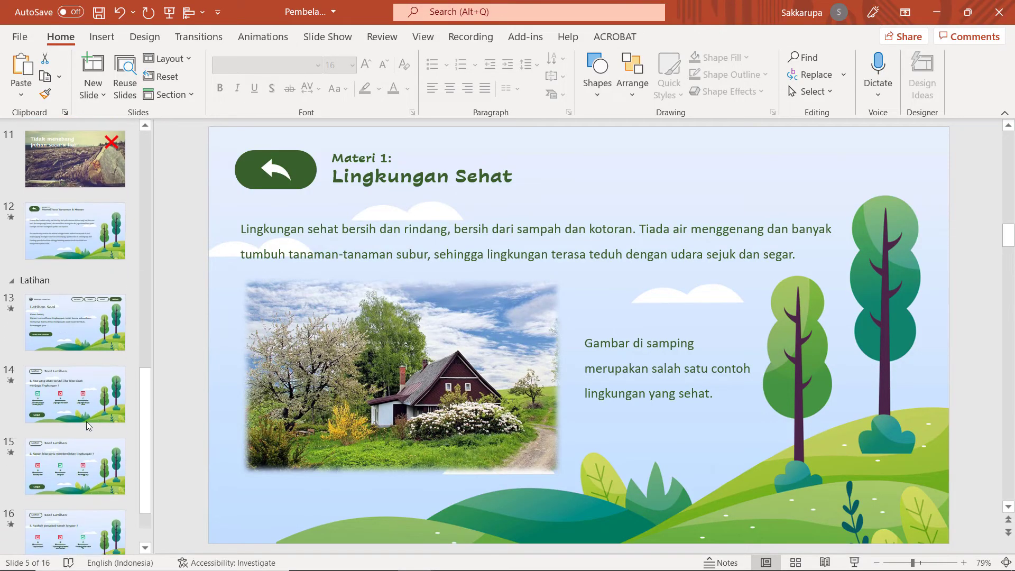
{"action": "left_click", "coordinate": [73, 330]}
{"action": "left_click", "coordinate": [333, 222]}
{"action": "left_click", "coordinate": [317, 309], "text": "shift"}
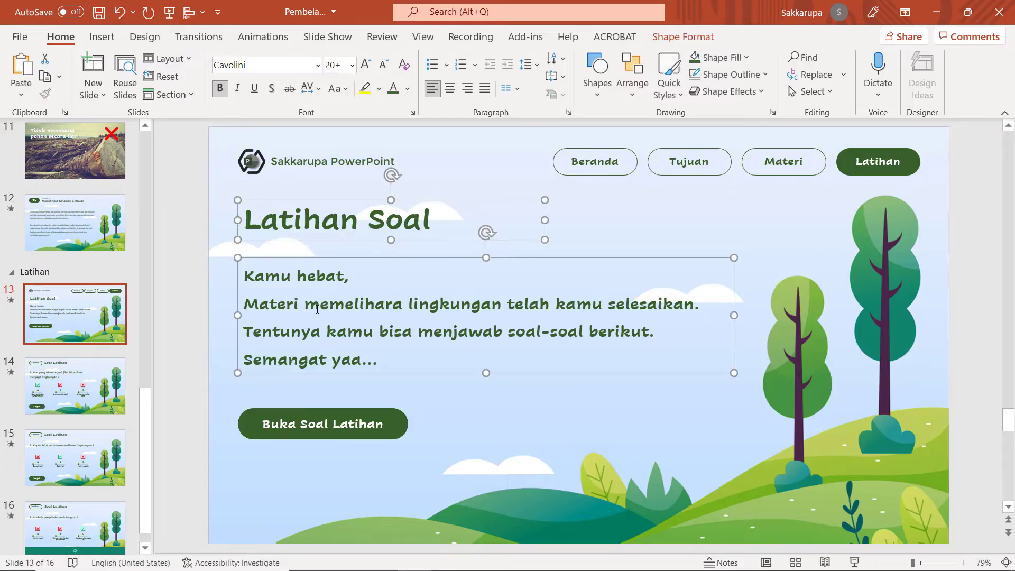
{"action": "left_click", "coordinate": [350, 416], "text": "shift"}
{"action": "key", "text": "ctrl+c"}
Paste that content onto slide 5, then add a new slide after the Materi slide.
{"action": "key", "text": "alt+Tab"}
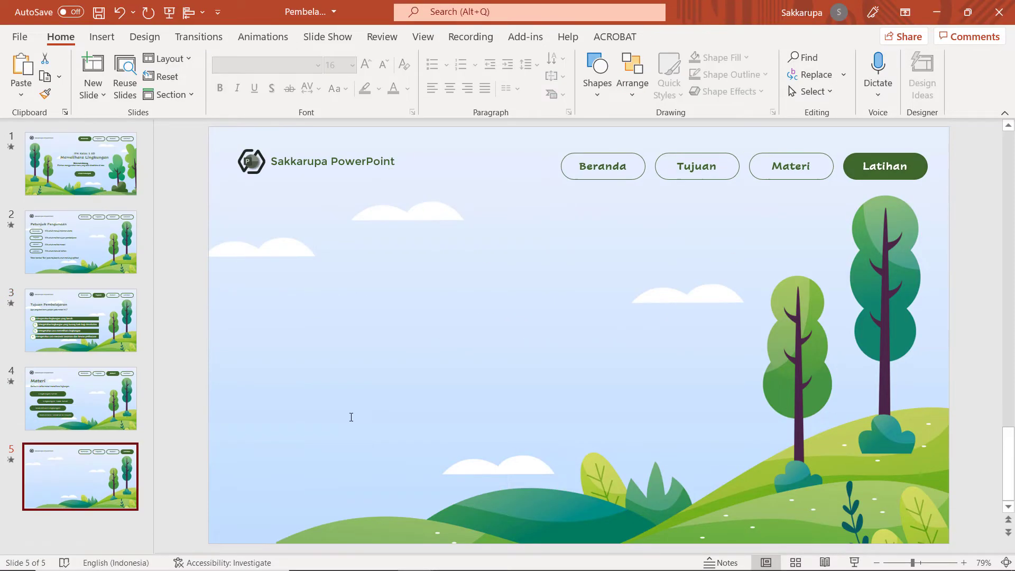
{"action": "key", "text": "ctrl+v"}
{"action": "left_click", "coordinate": [479, 397]}
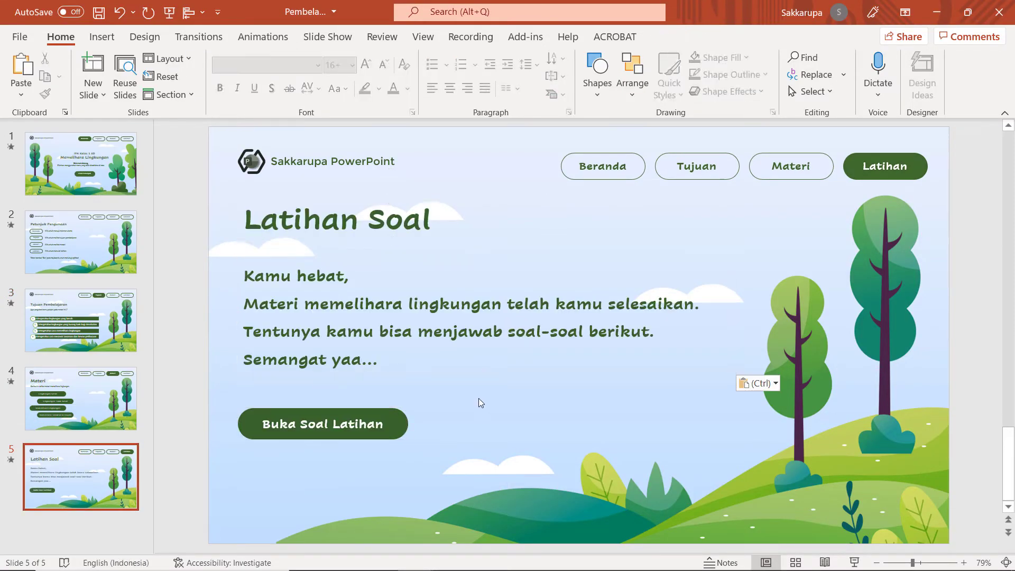
{"action": "left_click", "coordinate": [405, 410]}
{"action": "left_click", "coordinate": [506, 411]}
{"action": "left_click", "coordinate": [94, 398]}
{"action": "key", "text": "Return"}
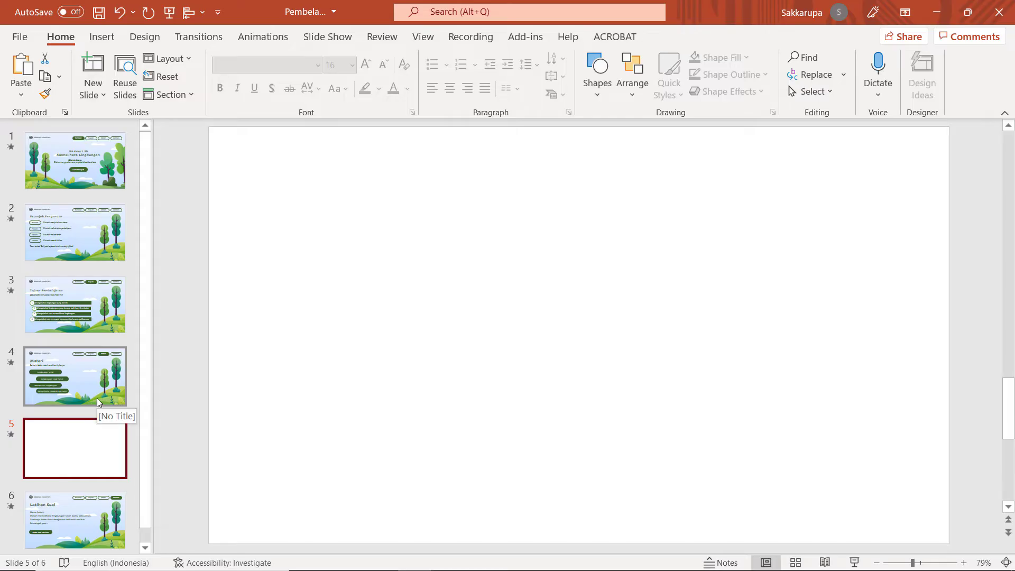
Replace the blank slide with a cleared duplicate of Materi holding the pasted Lingkungan Sehat content.
{"action": "key", "text": "Delete"}
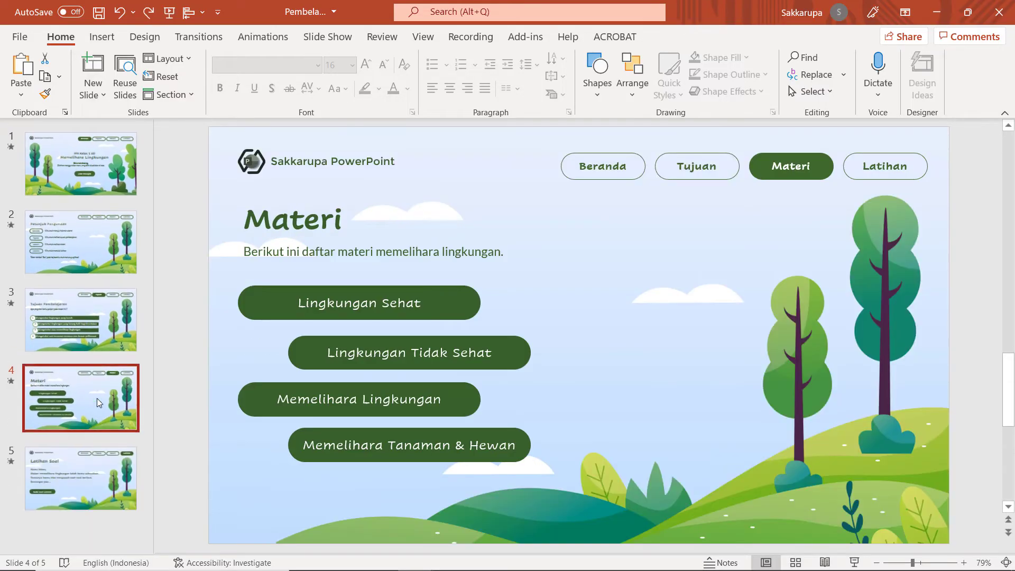
{"action": "key", "text": "ctrl+d"}
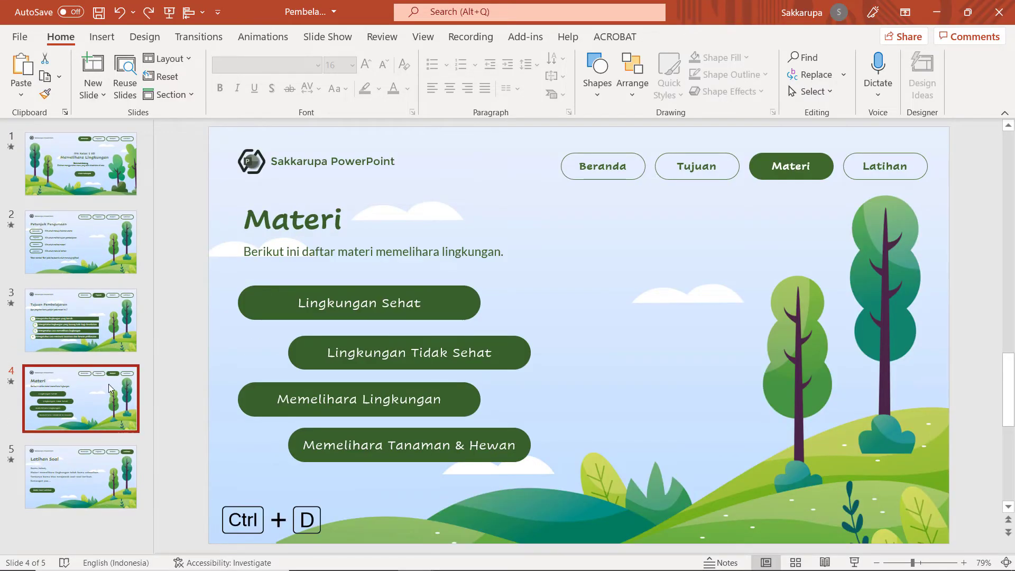
{"action": "left_click", "coordinate": [217, 363]}
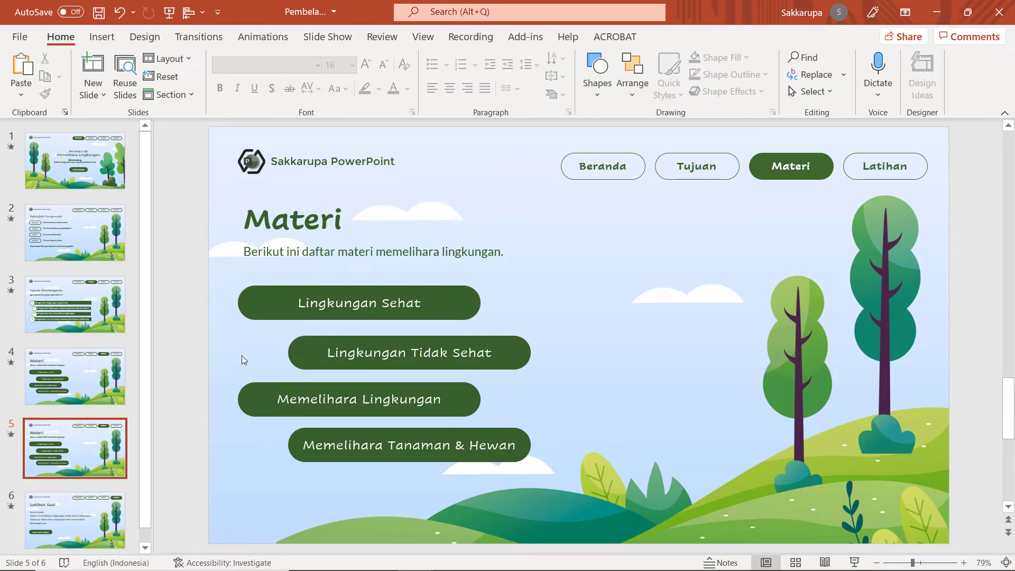
{"action": "key", "text": "ctrl+a"}
{"action": "key", "text": "Delete"}
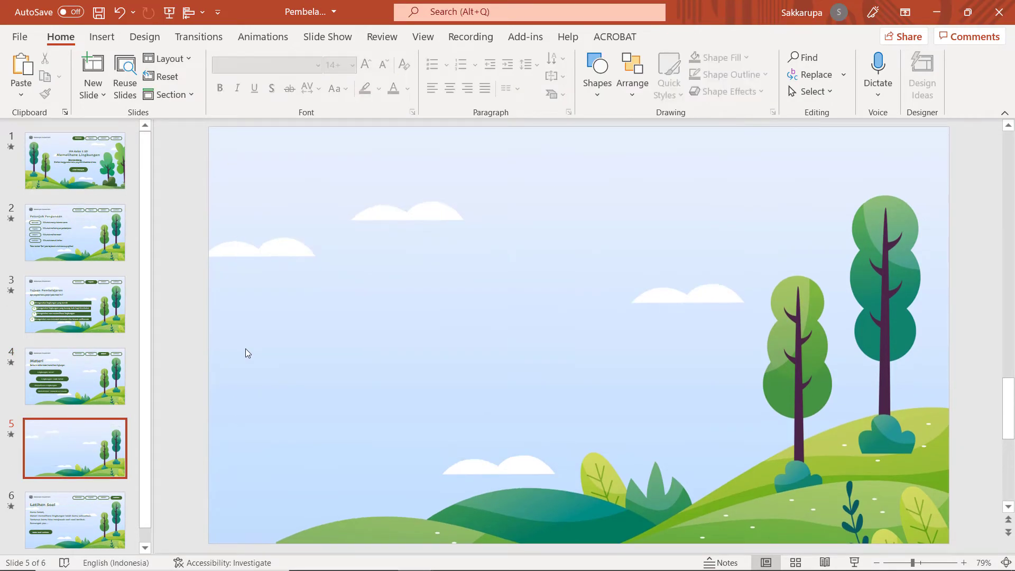
{"action": "key", "text": "ctrl+v"}
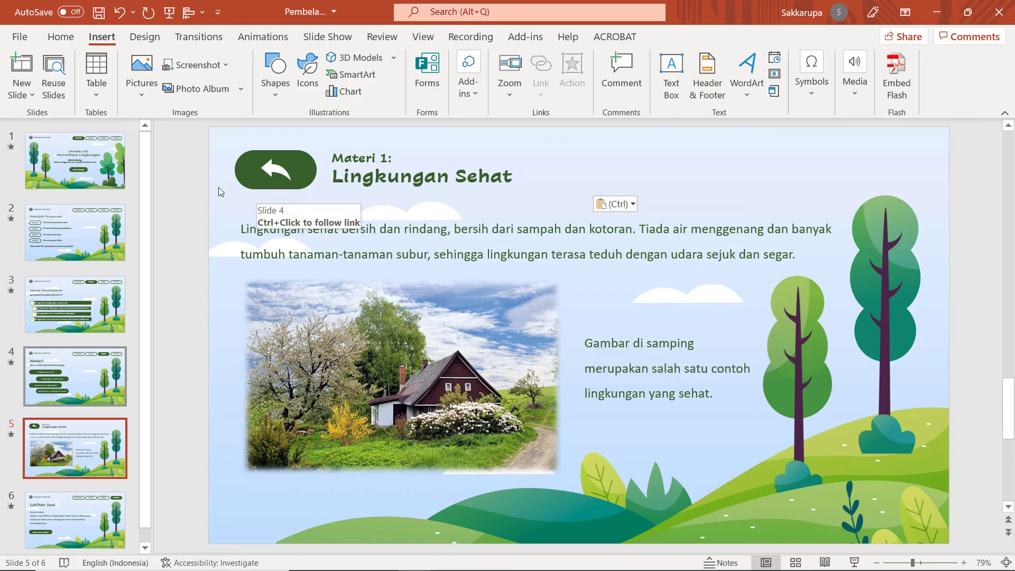
Pull the invisible link shape off the back-arrow button and select it.
{"action": "left_click", "coordinate": [290, 174]}
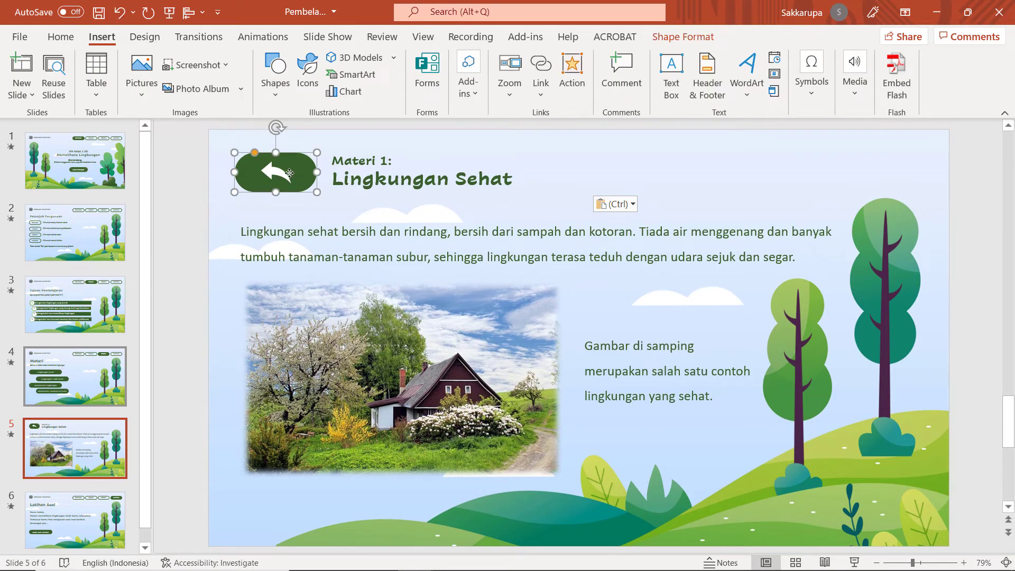
{"action": "left_click_drag", "start_coordinate": [291, 174], "coordinate": [215, 208]}
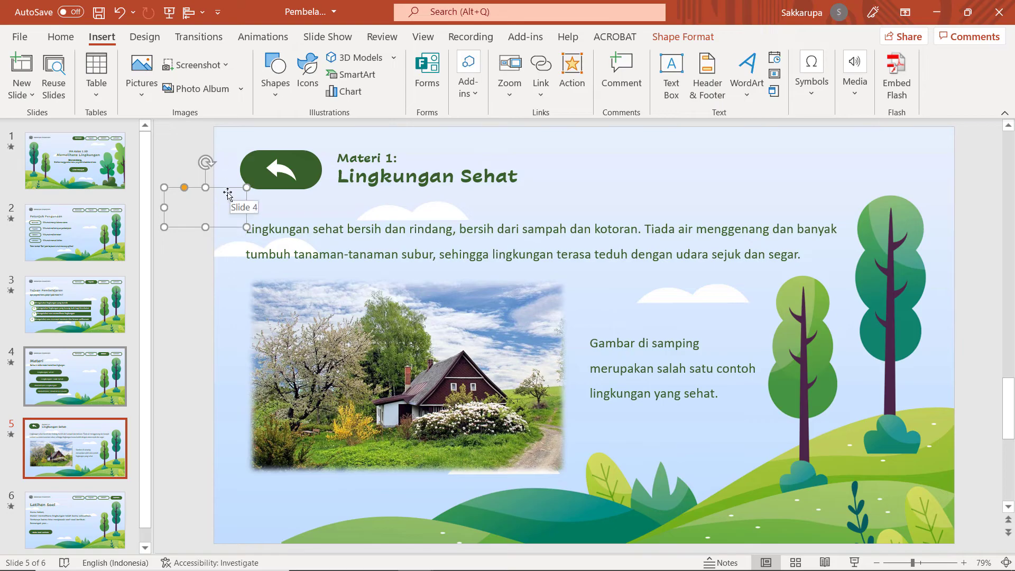
{"action": "left_click", "coordinate": [271, 171]}
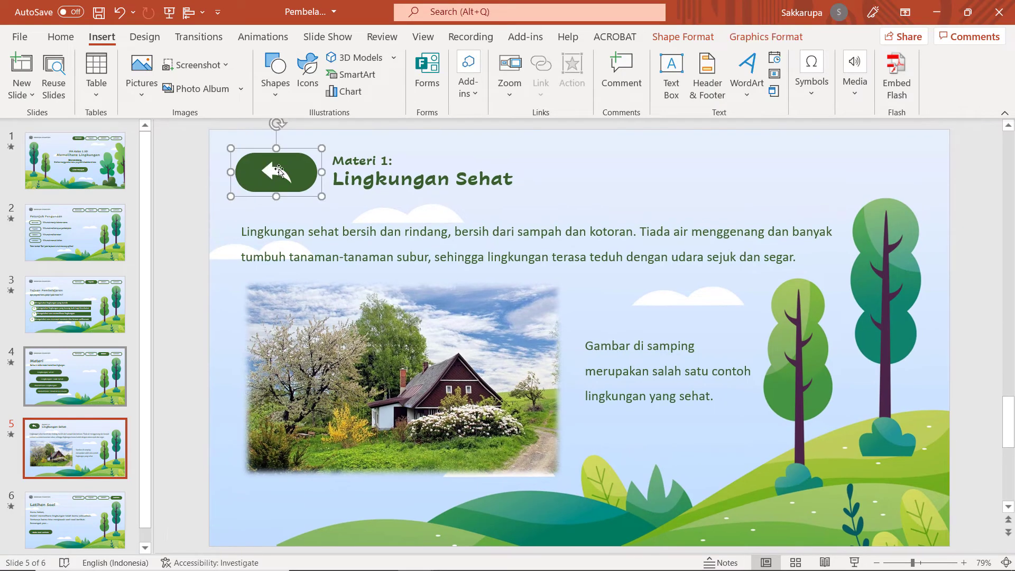
{"action": "left_click", "coordinate": [281, 170]}
{"action": "left_click", "coordinate": [314, 142]}
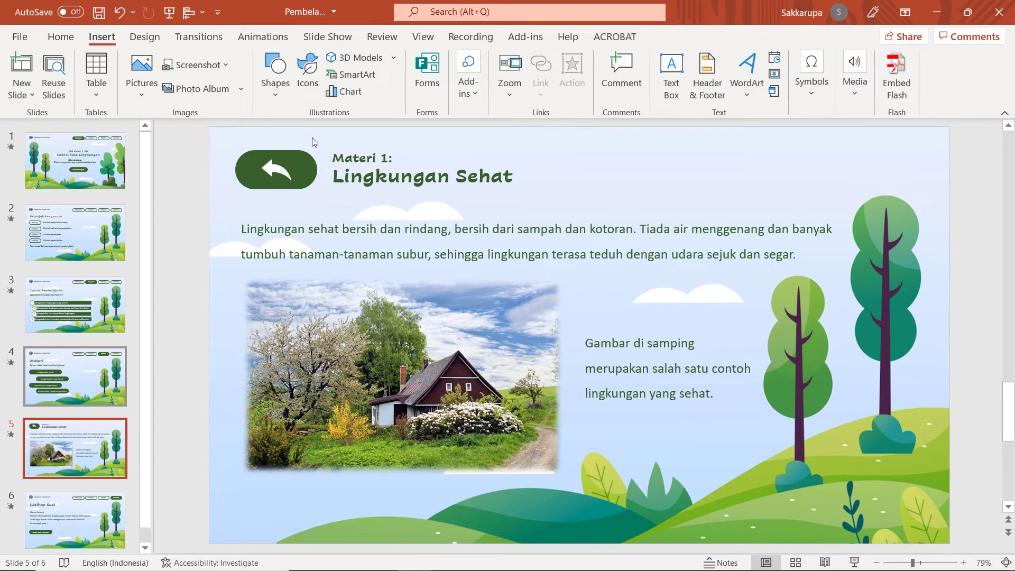
{"action": "left_click", "coordinate": [303, 161]}
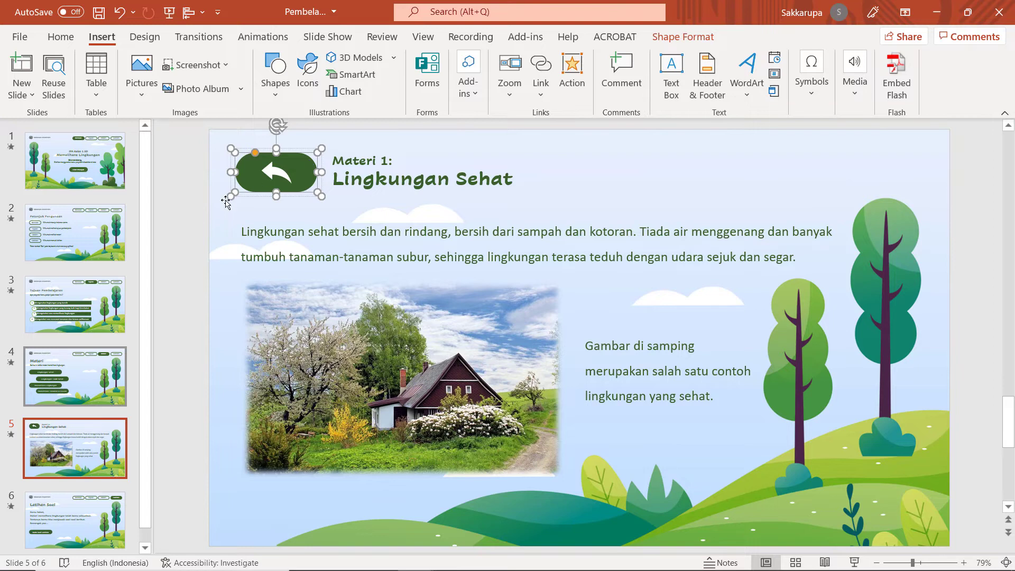
{"action": "left_click_drag", "start_coordinate": [280, 175], "coordinate": [215, 194]}
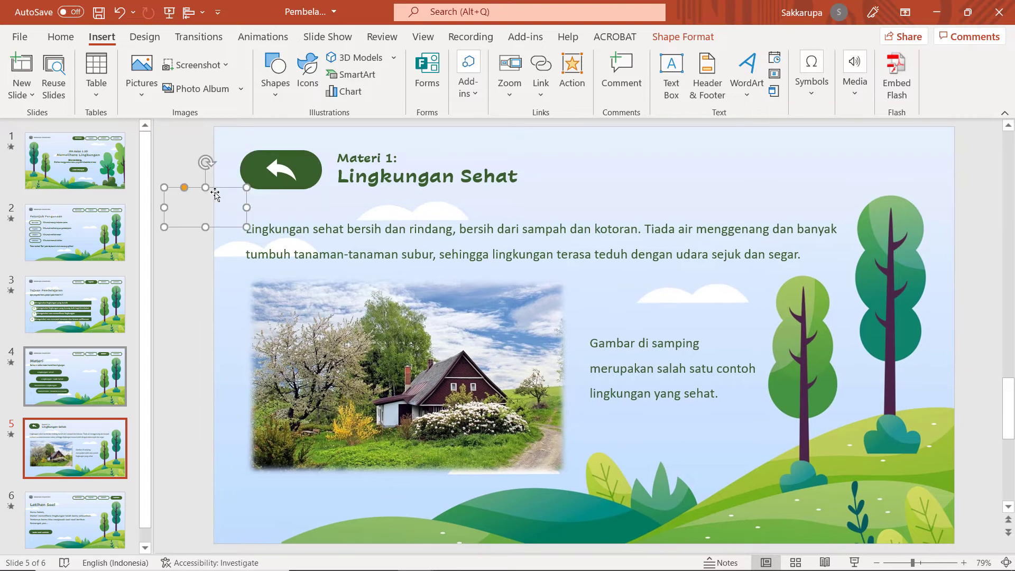
Fill the link shape dark green, lay it over the back-arrow button, then set No Fill.
{"action": "left_click", "coordinate": [709, 38]}
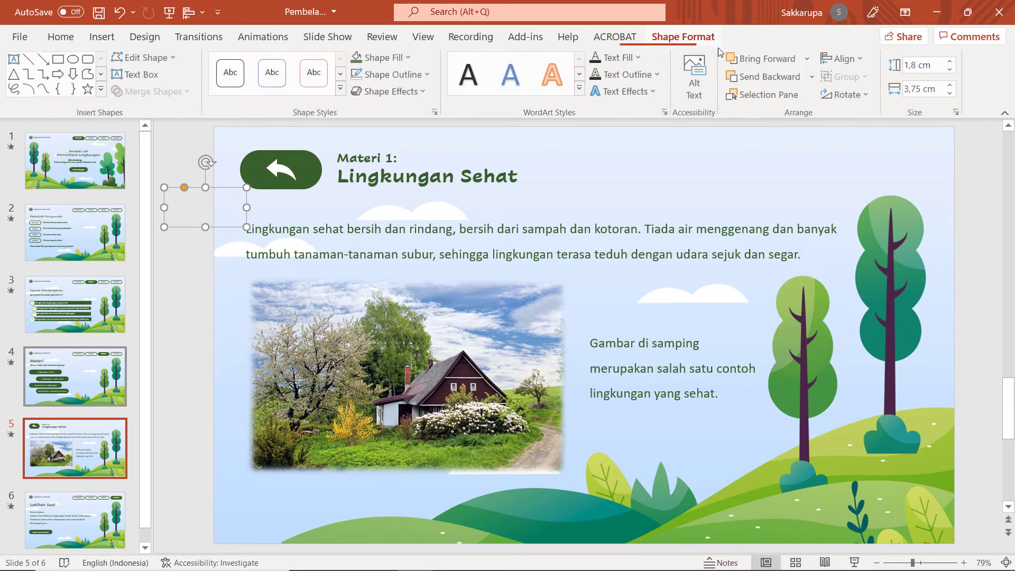
{"action": "left_click", "coordinate": [357, 57]}
{"action": "left_click_drag", "start_coordinate": [191, 218], "coordinate": [268, 178]}
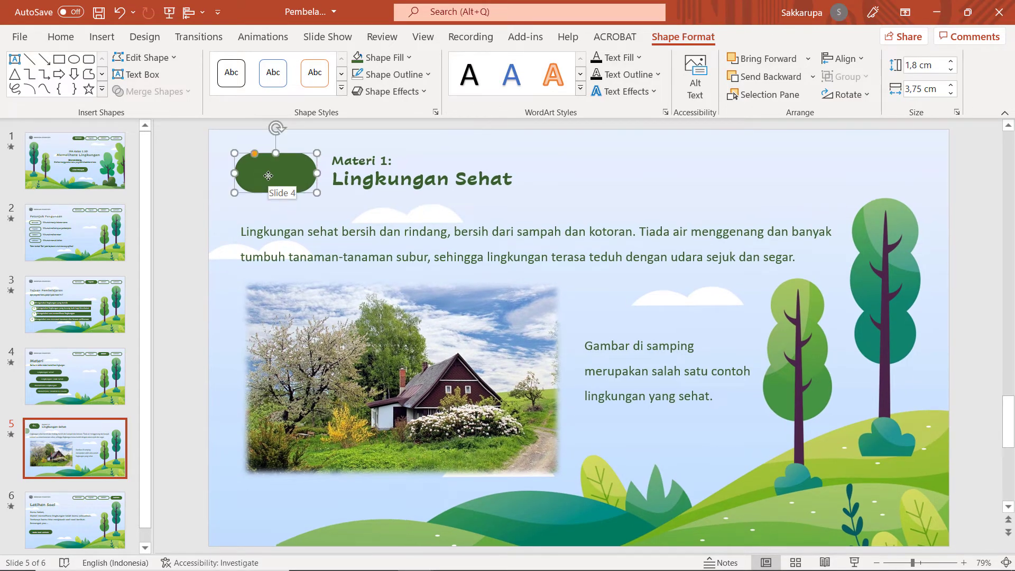
{"action": "left_click", "coordinate": [379, 57]}
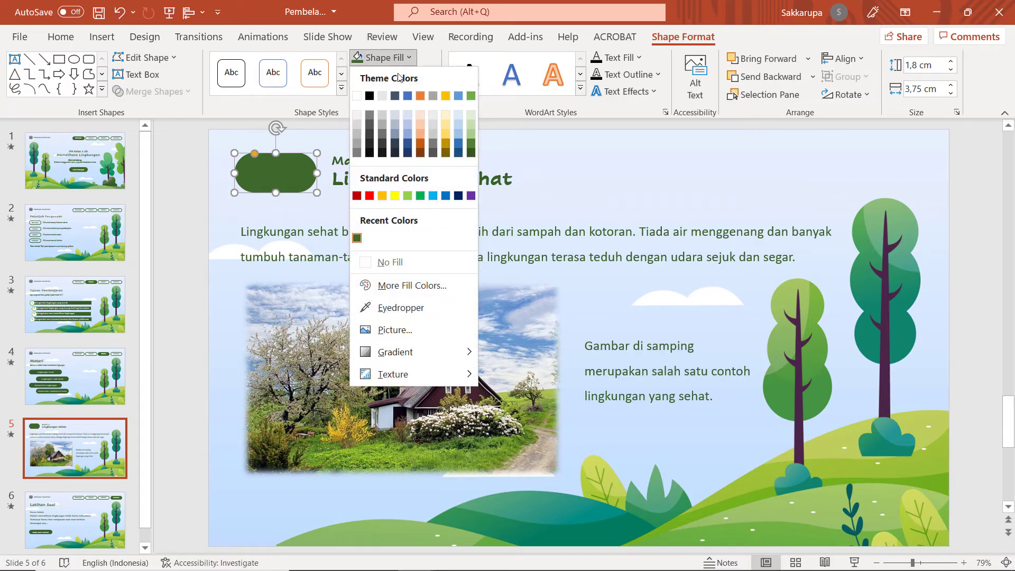
{"action": "left_click", "coordinate": [393, 262]}
{"action": "left_click", "coordinate": [207, 186]}
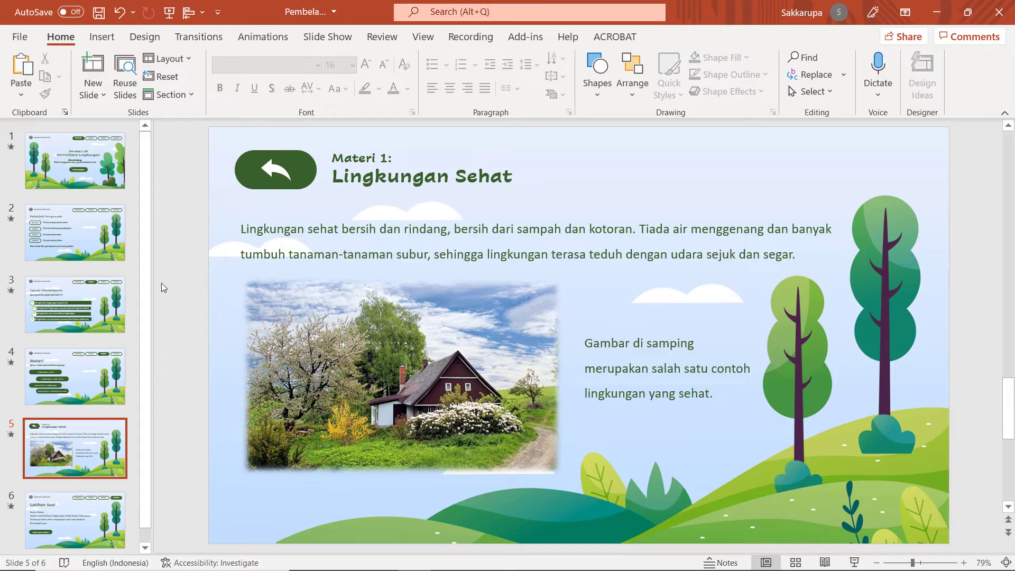
{"action": "scroll", "coordinate": [148, 347], "scroll_direction": "down", "scroll_amount": 1}
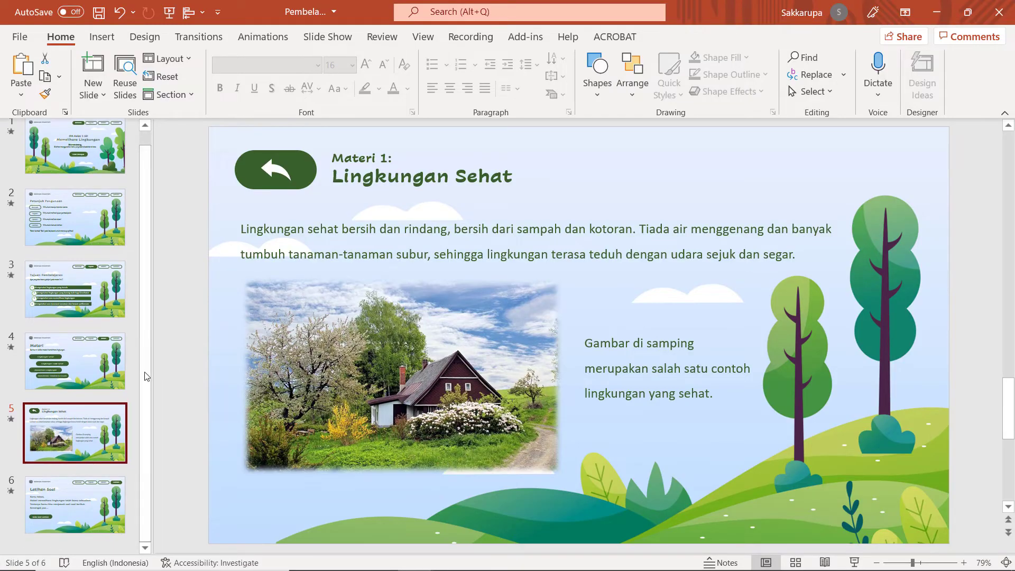
Verify slide 4's Lingkungan Sehat button hyperlinks to slide 5, then open slide 6.
{"action": "left_click", "coordinate": [122, 363]}
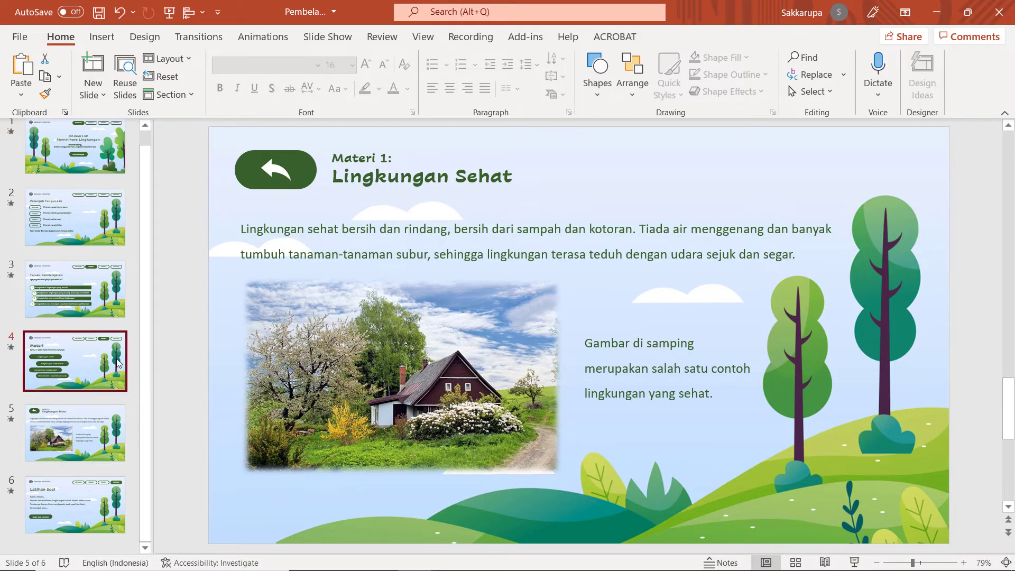
{"action": "left_click", "coordinate": [380, 306]}
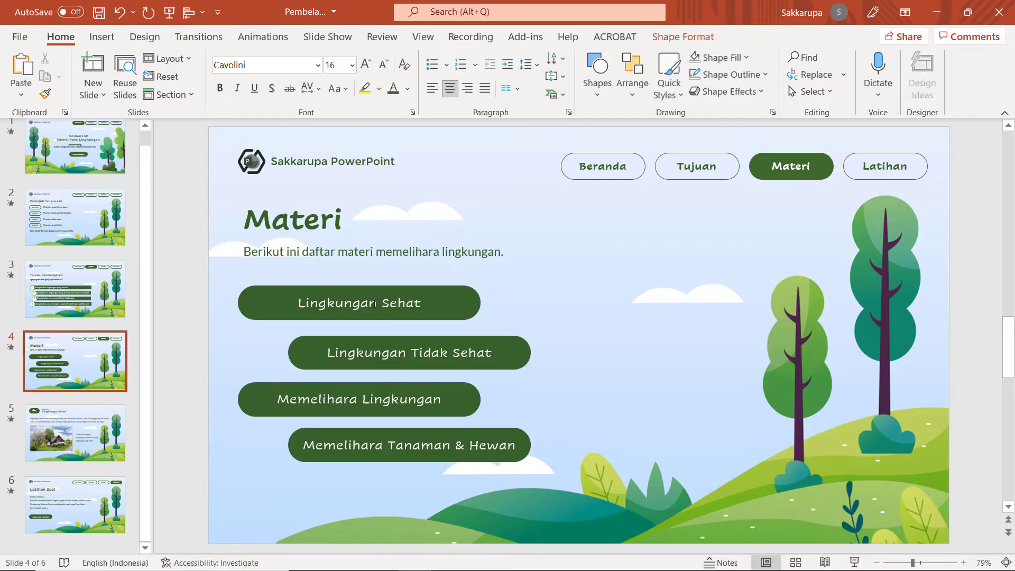
{"action": "left_click", "coordinate": [390, 320]}
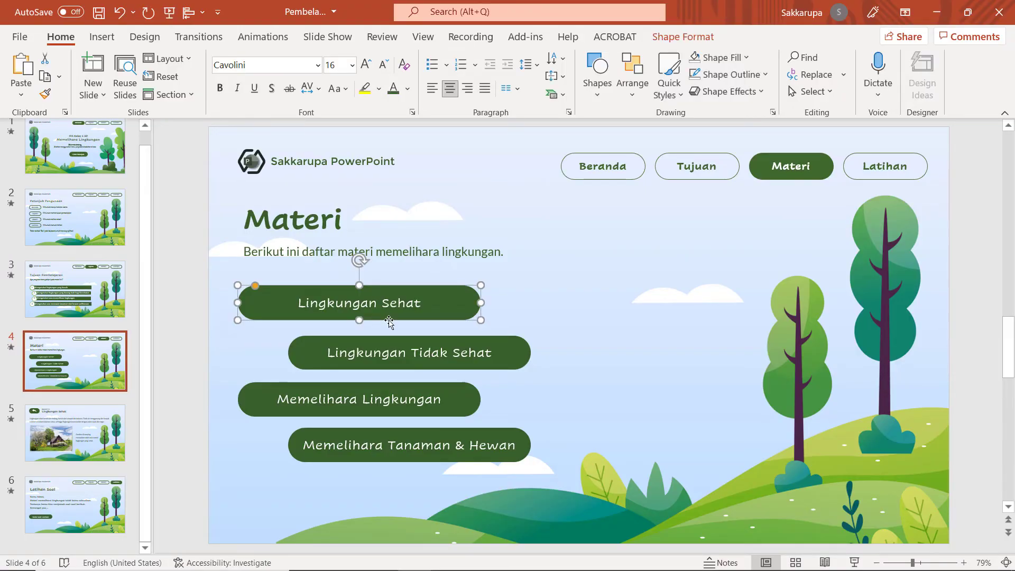
{"action": "left_click", "coordinate": [101, 37]}
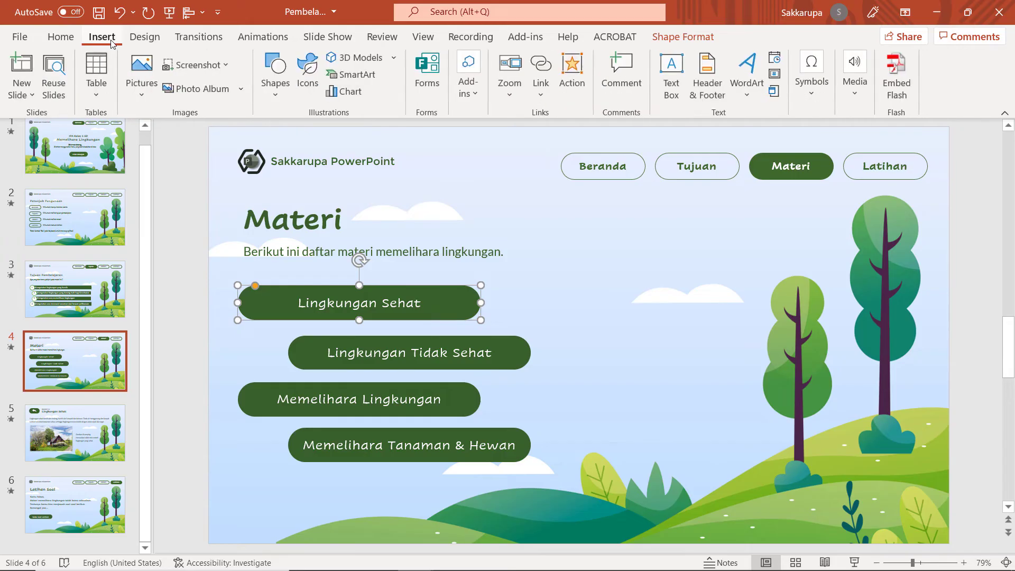
{"action": "left_click", "coordinate": [540, 66]}
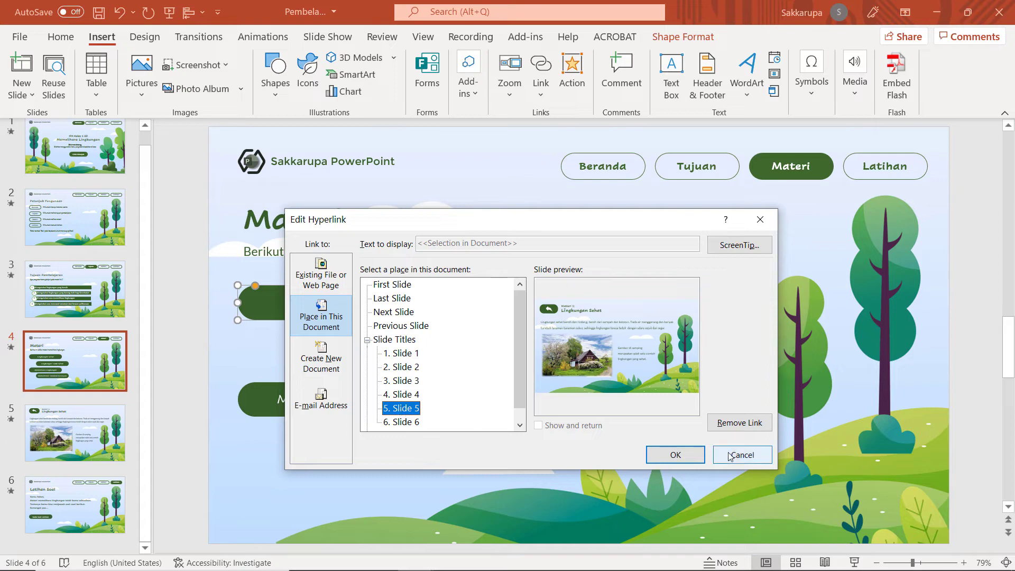
{"action": "left_click", "coordinate": [693, 456]}
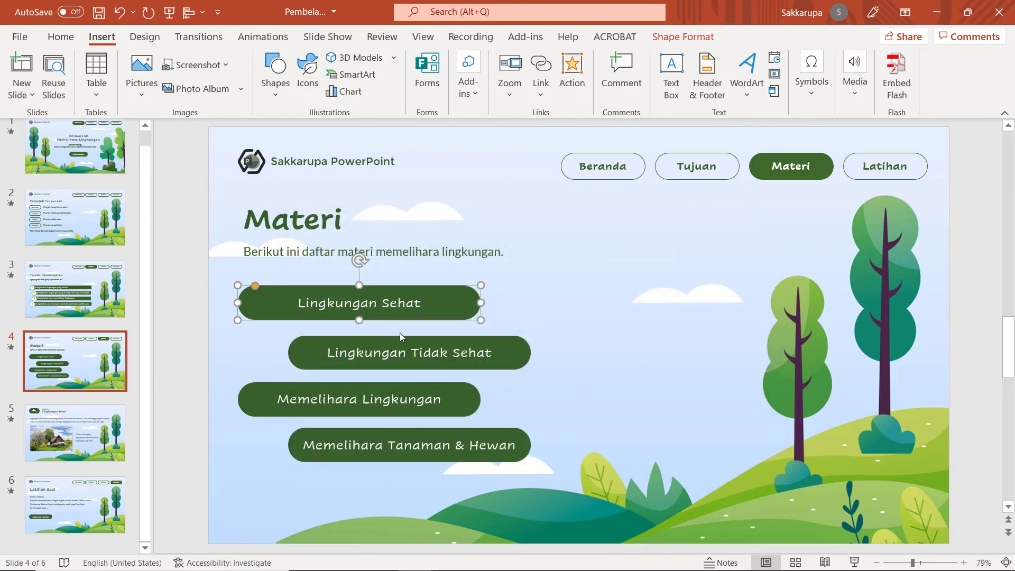
{"action": "left_click", "coordinate": [404, 339]}
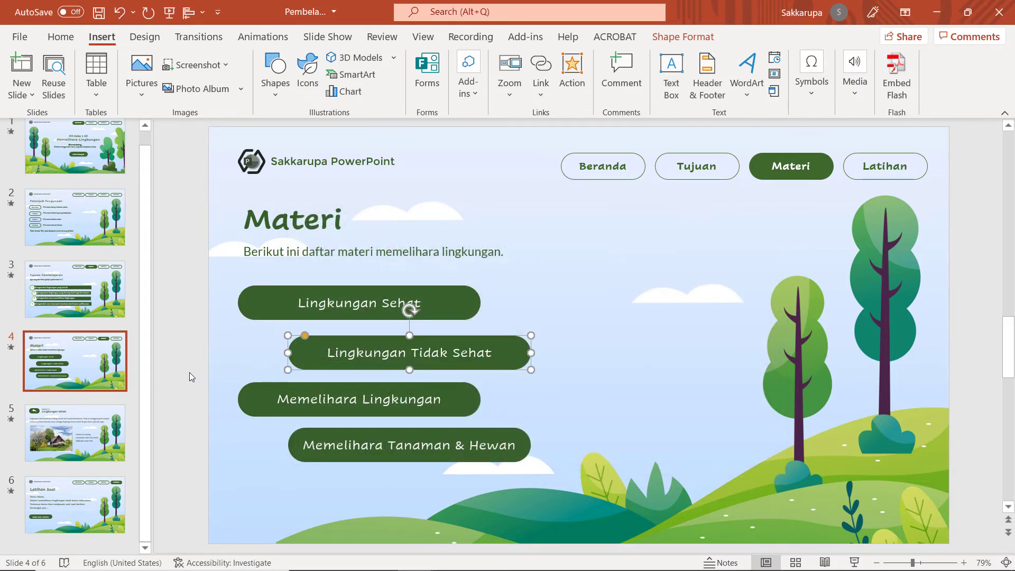
{"action": "left_click", "coordinate": [90, 344]}
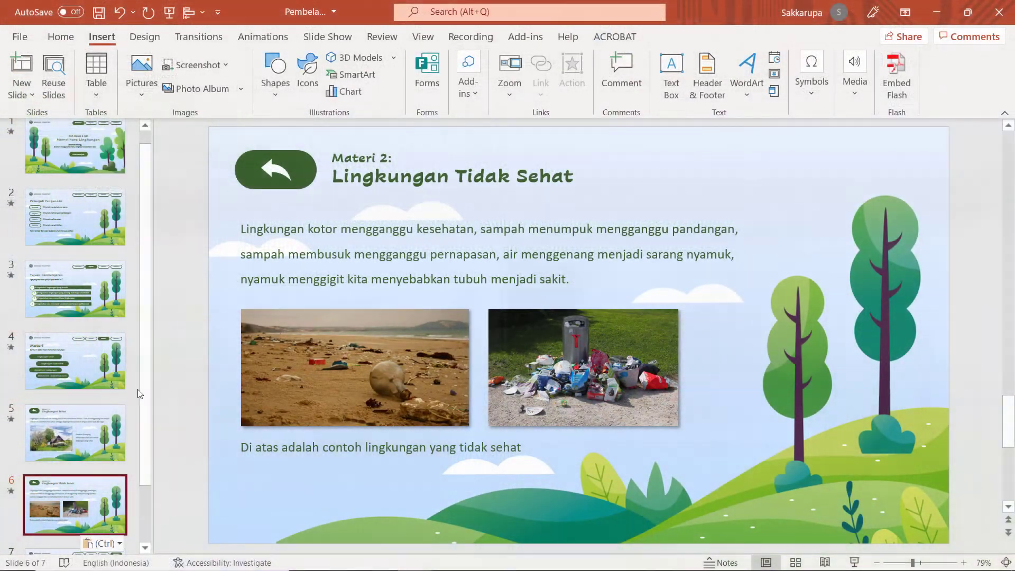
Select the Materi 3 back arrow, title and subtitle in the finished deck.
{"action": "scroll", "coordinate": [139, 394], "scroll_direction": "down", "scroll_amount": 2}
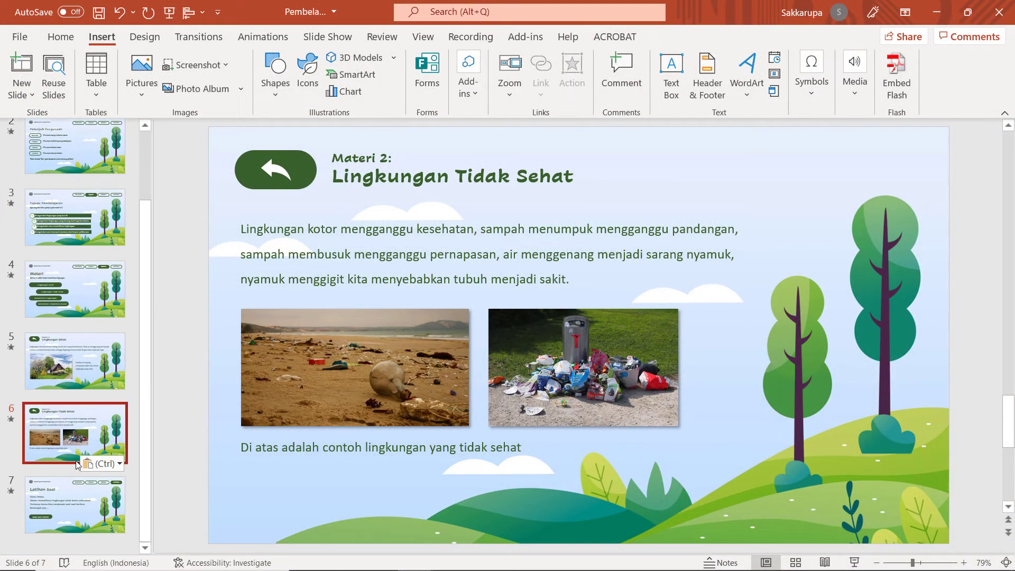
{"action": "left_click", "coordinate": [79, 468]}
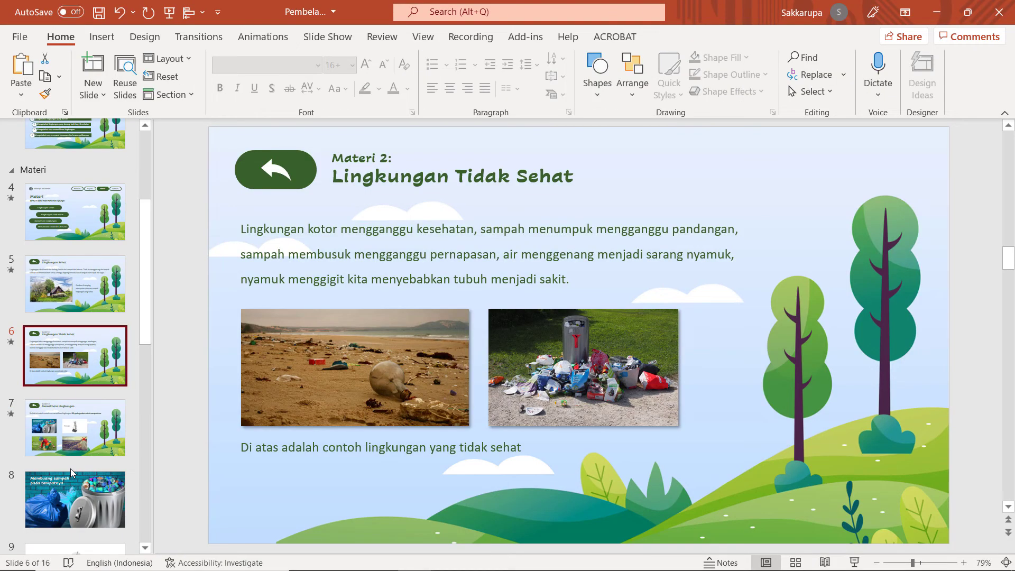
{"action": "left_click", "coordinate": [76, 456]}
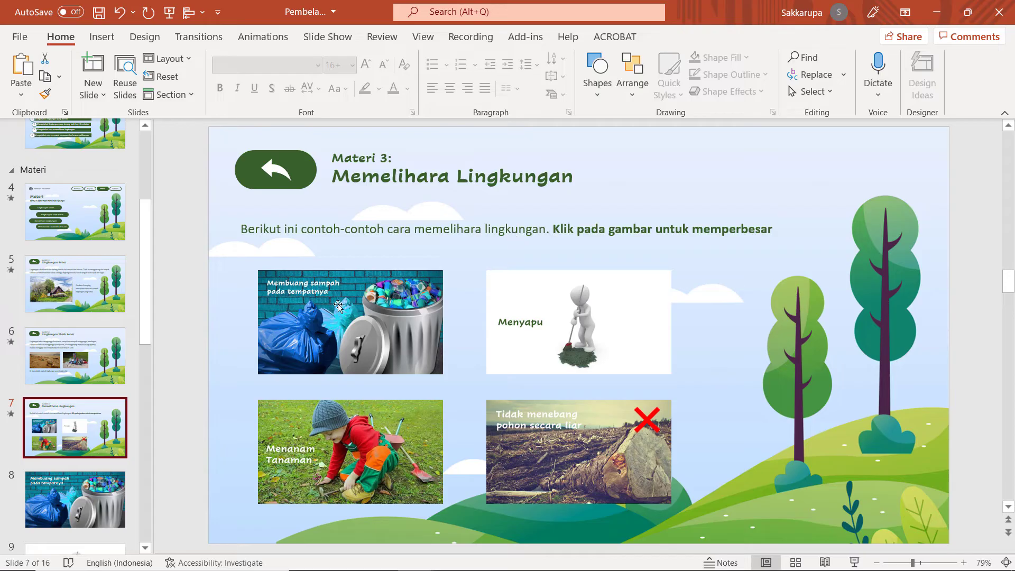
{"action": "left_click", "coordinate": [464, 277]}
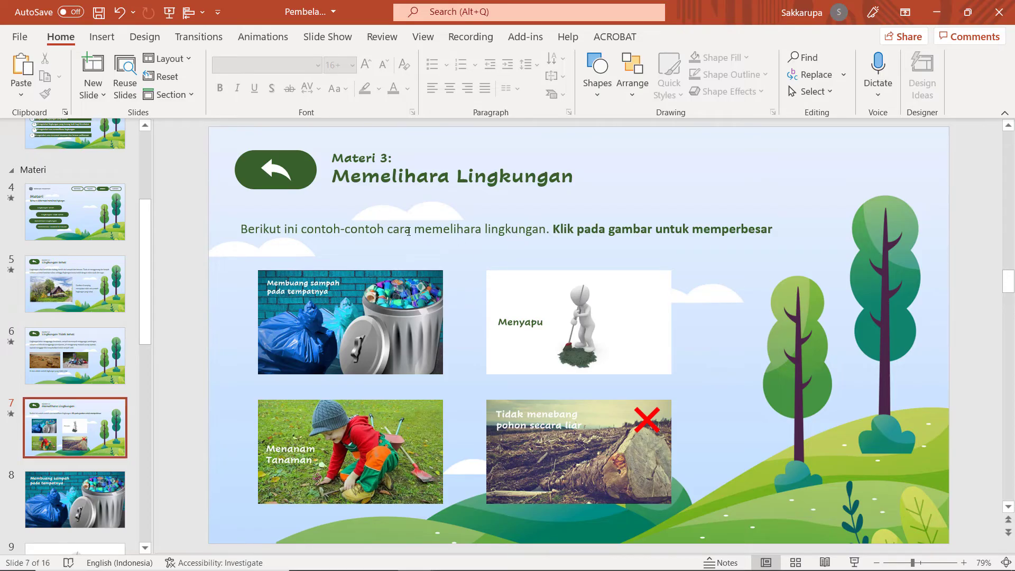
{"action": "left_click", "coordinate": [408, 231]}
{"action": "left_click", "coordinate": [516, 179], "text": "shift"}
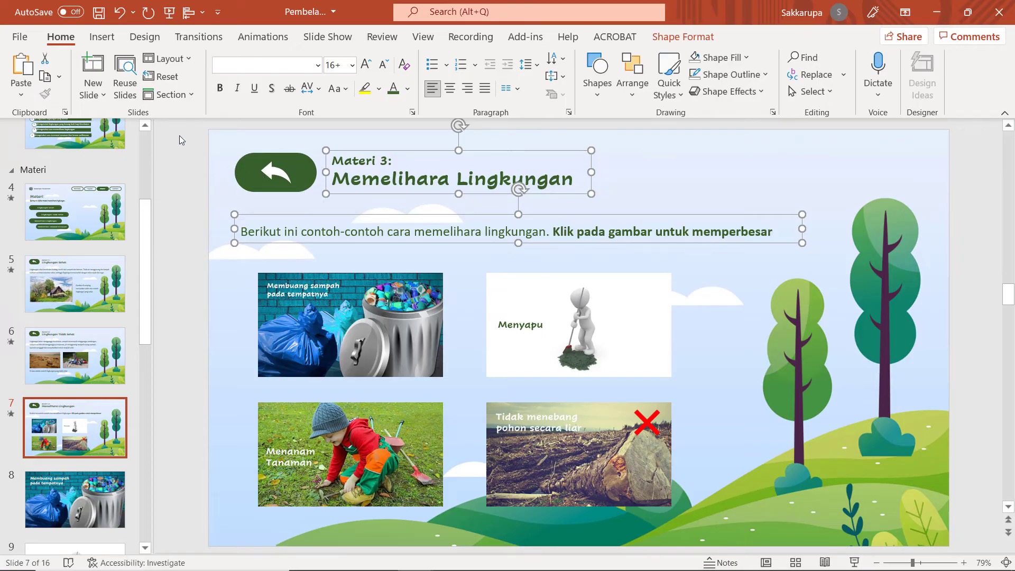
{"action": "left_click_drag", "start_coordinate": [180, 140], "coordinate": [859, 292]}
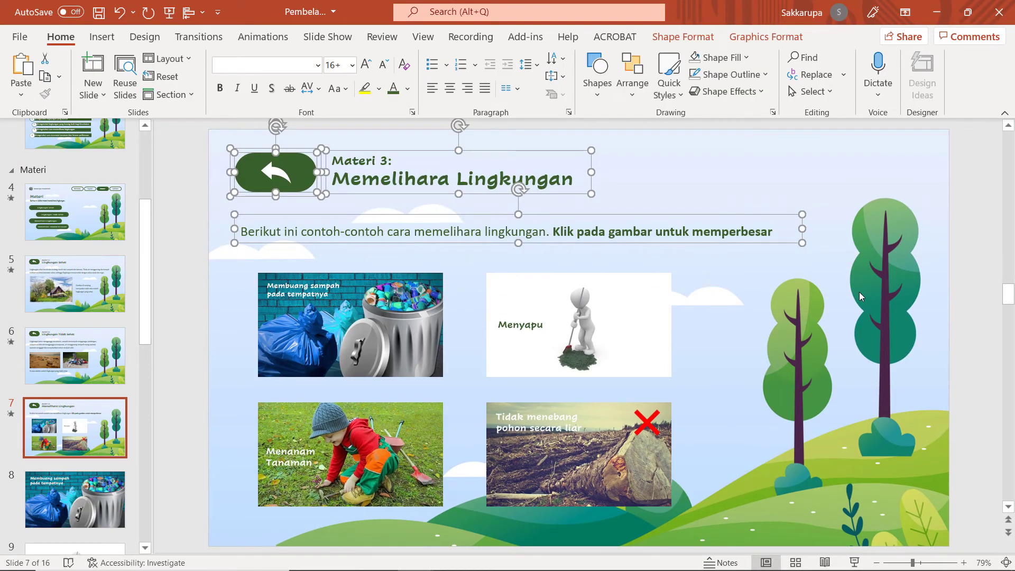
Paste the Materi 3 header onto a new slide 7 and add a blank slide 8.
{"action": "key", "text": "Return"}
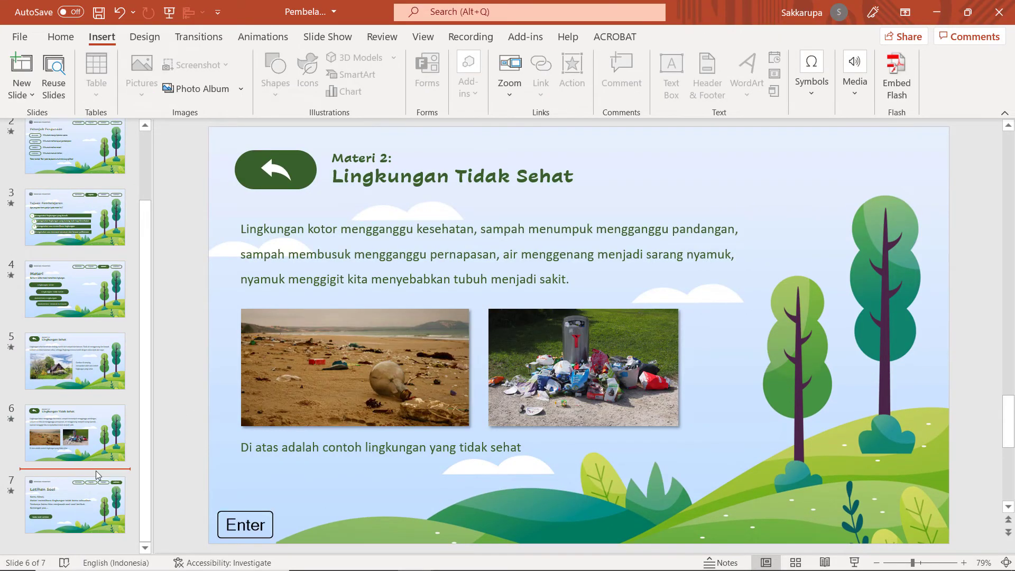
{"action": "key", "text": "ctrl+v"}
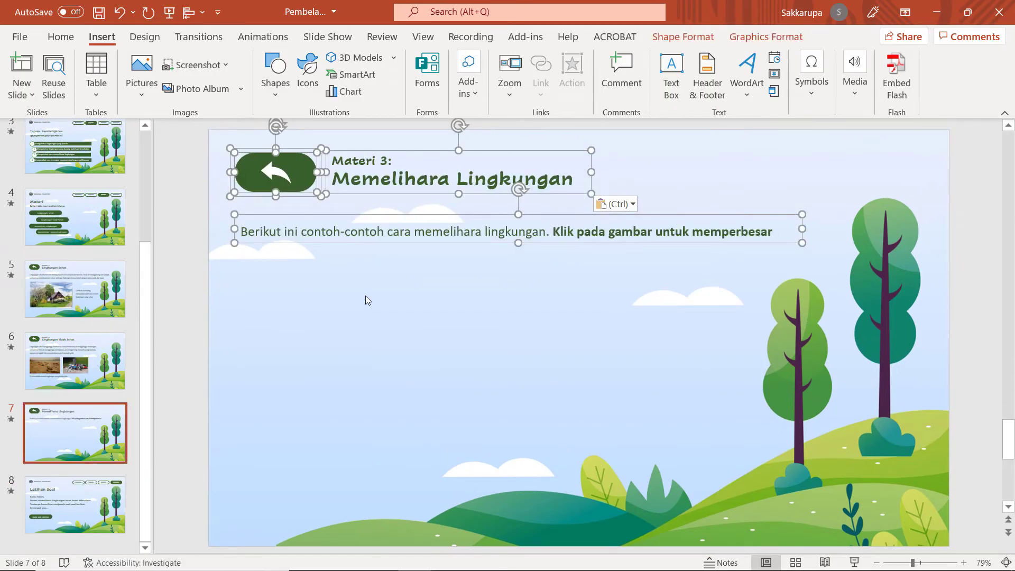
{"action": "left_click", "coordinate": [366, 296]}
{"action": "left_click", "coordinate": [109, 472]}
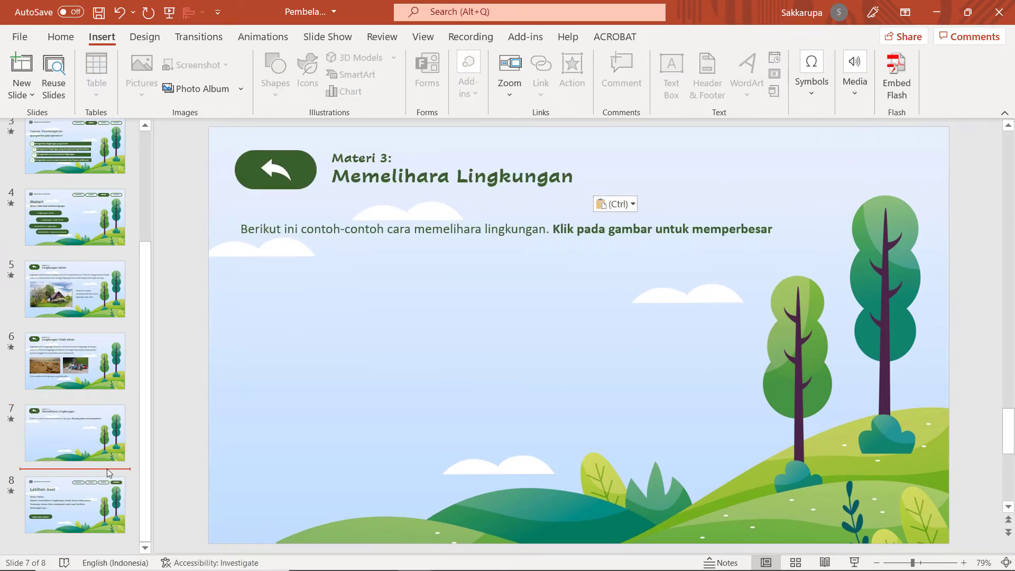
{"action": "key", "text": "Return"}
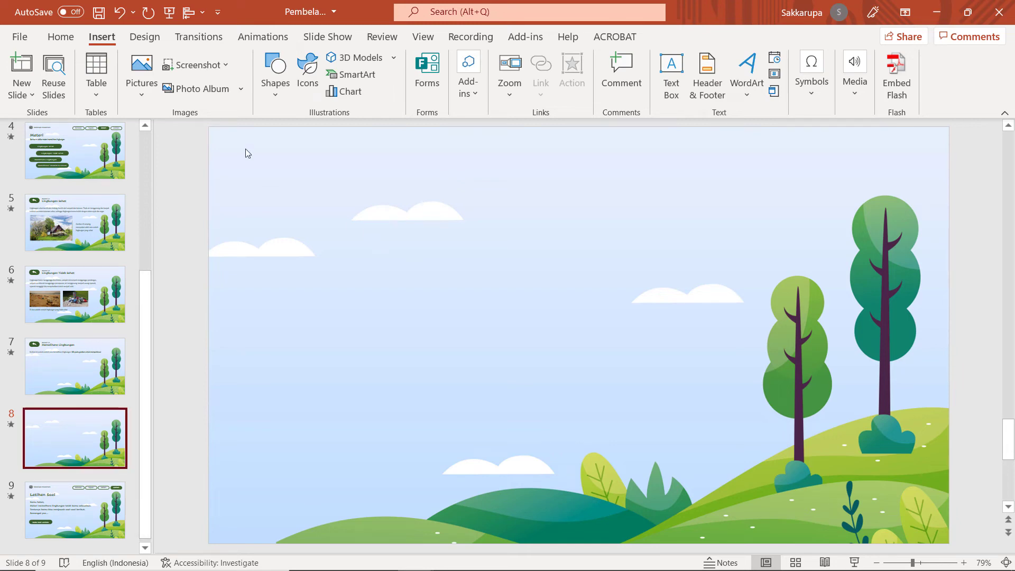
Insert the garbage-bag picture from Pictures > Pixabay > lingkungan onto slide 8 and enlarge it.
{"action": "left_click", "coordinate": [141, 72]}
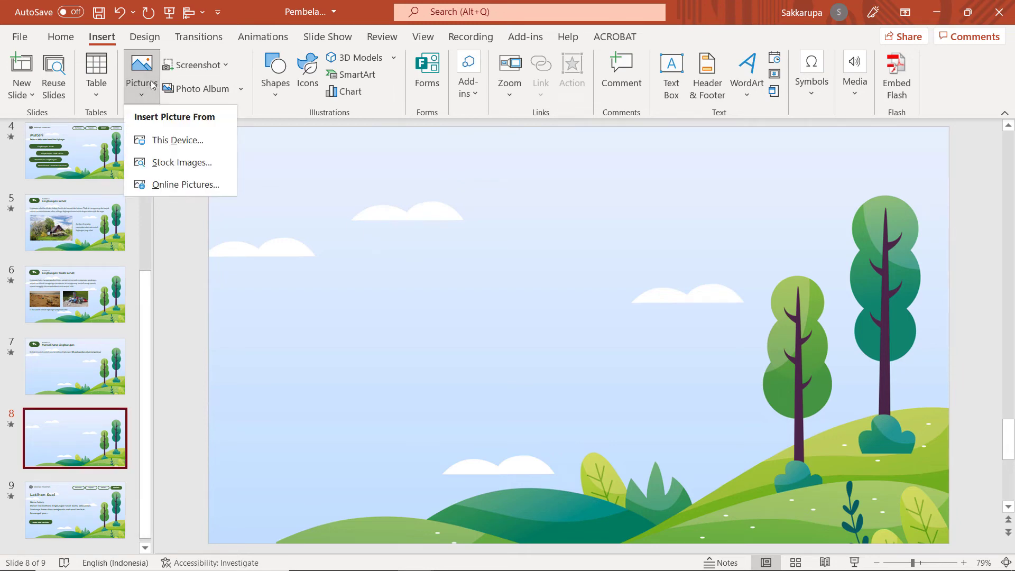
{"action": "left_click", "coordinate": [205, 136]}
{"action": "left_click", "coordinate": [499, 101]}
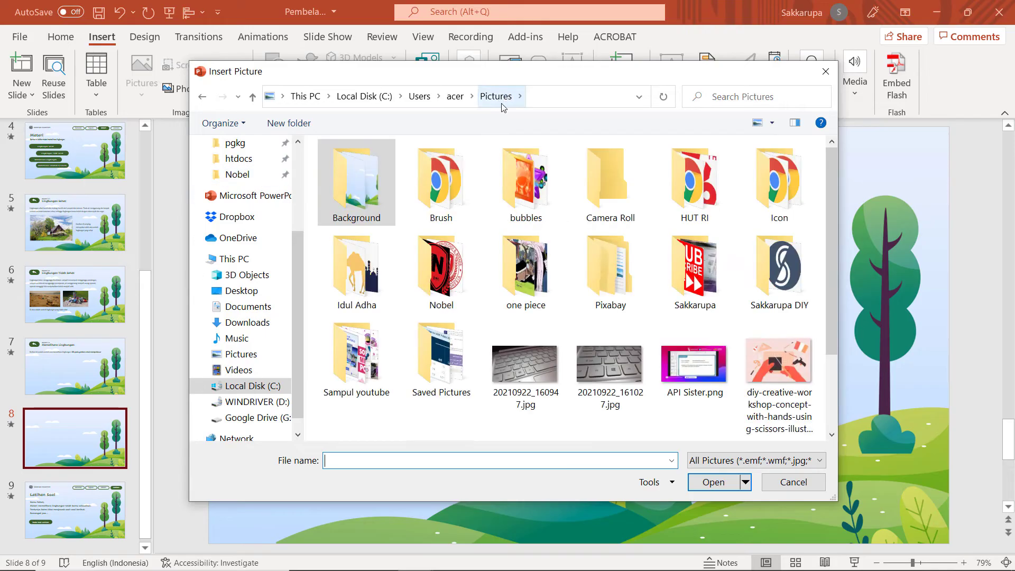
{"action": "double_click", "coordinate": [624, 278]}
{"action": "double_click", "coordinate": [370, 346]}
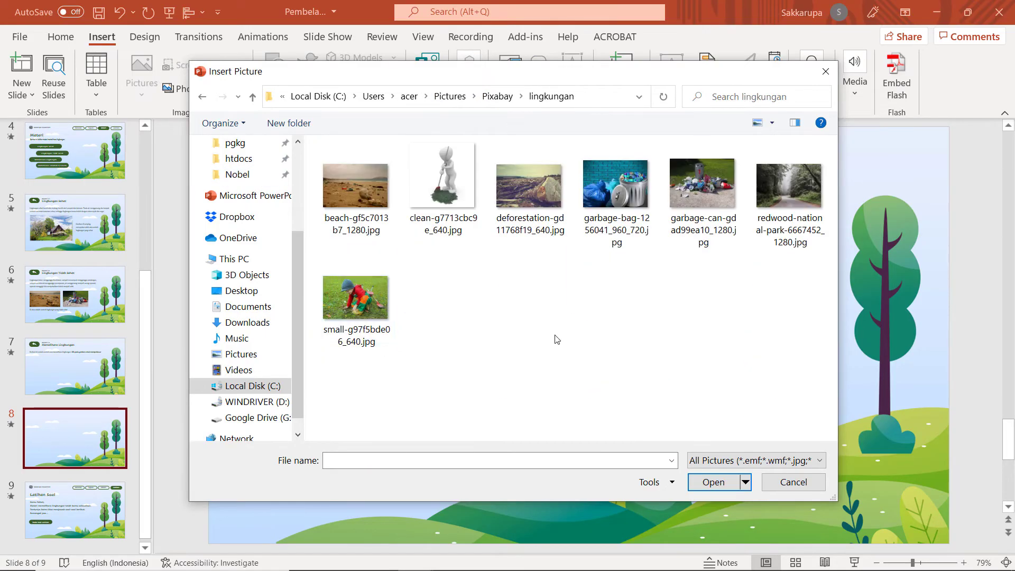
{"action": "double_click", "coordinate": [613, 190]}
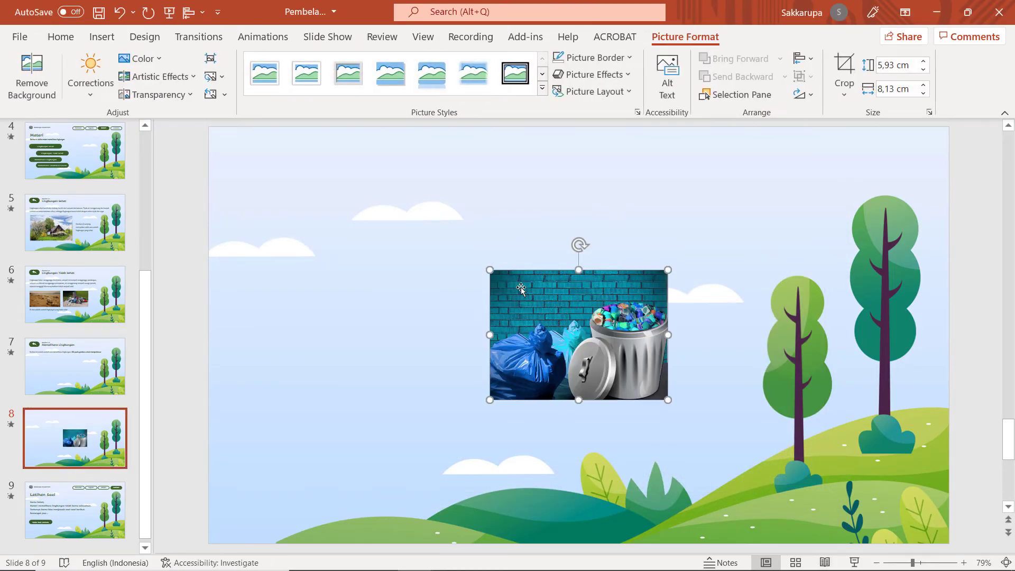
{"action": "left_click_drag", "start_coordinate": [490, 269], "coordinate": [313, 144]}
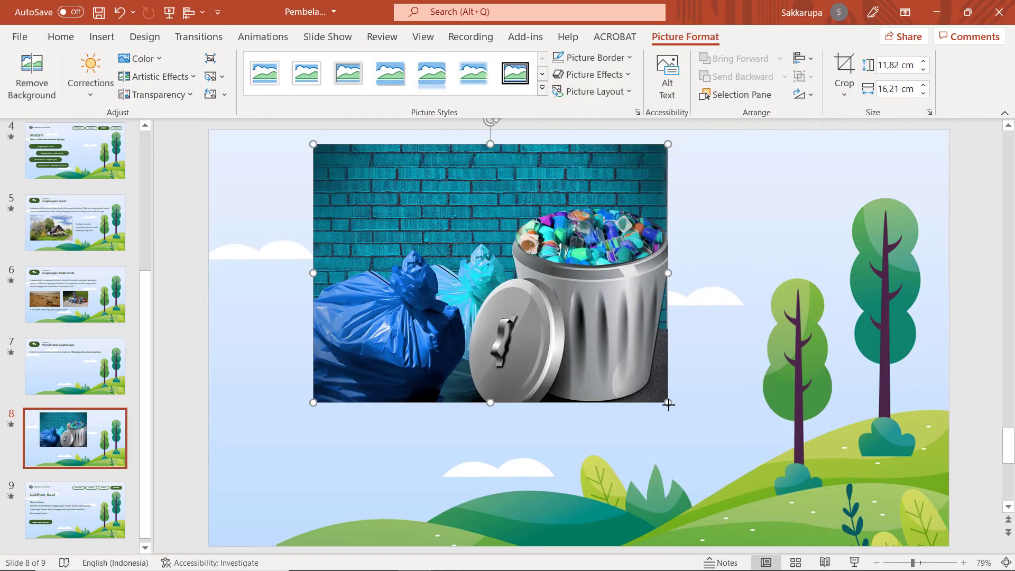
{"action": "left_click_drag", "start_coordinate": [668, 403], "coordinate": [790, 492]}
Crop the picture to a 16:9 aspect ratio, adjusting its framing.
{"action": "left_click", "coordinate": [844, 94]}
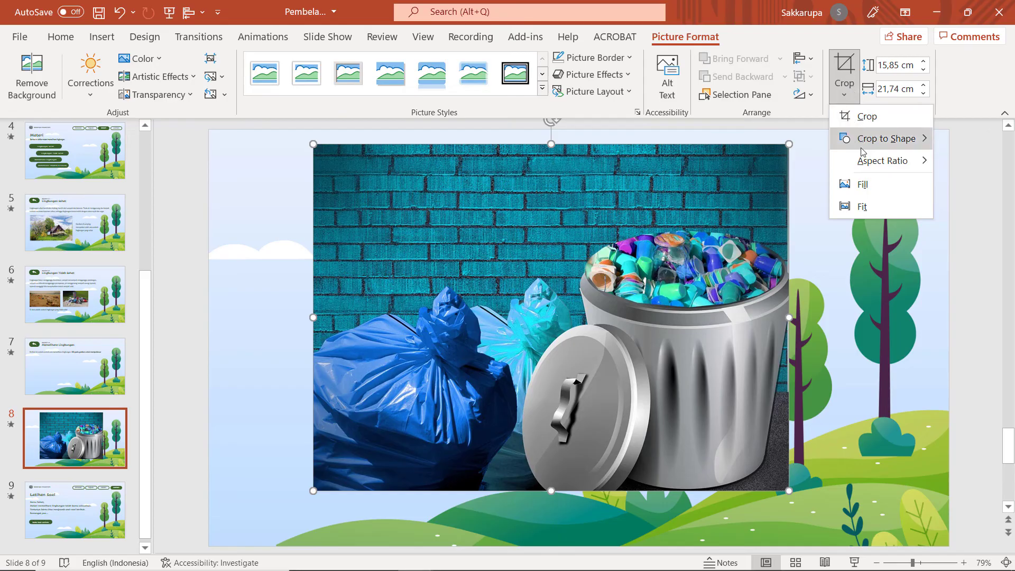
{"action": "mouse_move", "coordinate": [882, 160]}
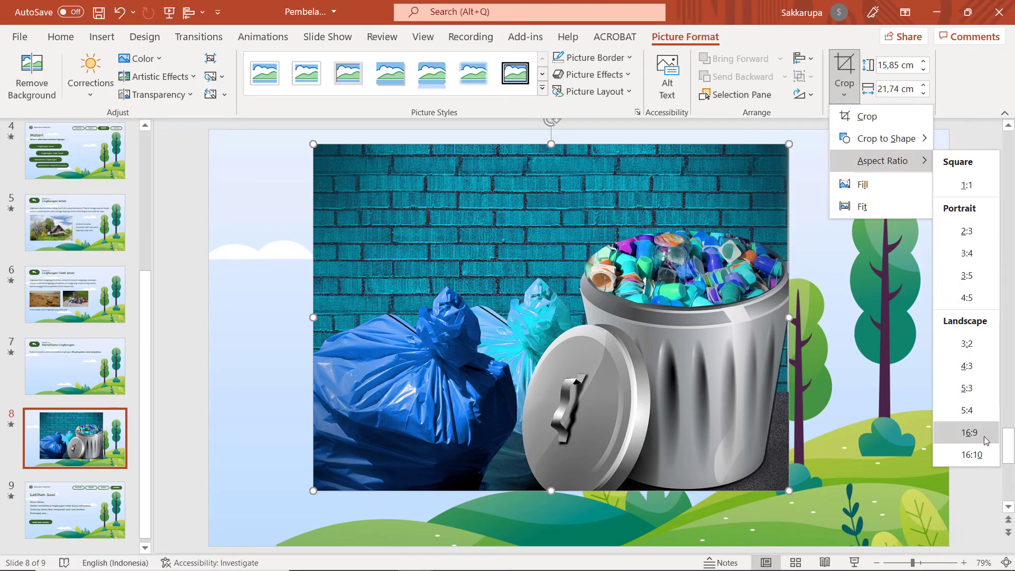
{"action": "left_click", "coordinate": [970, 433]}
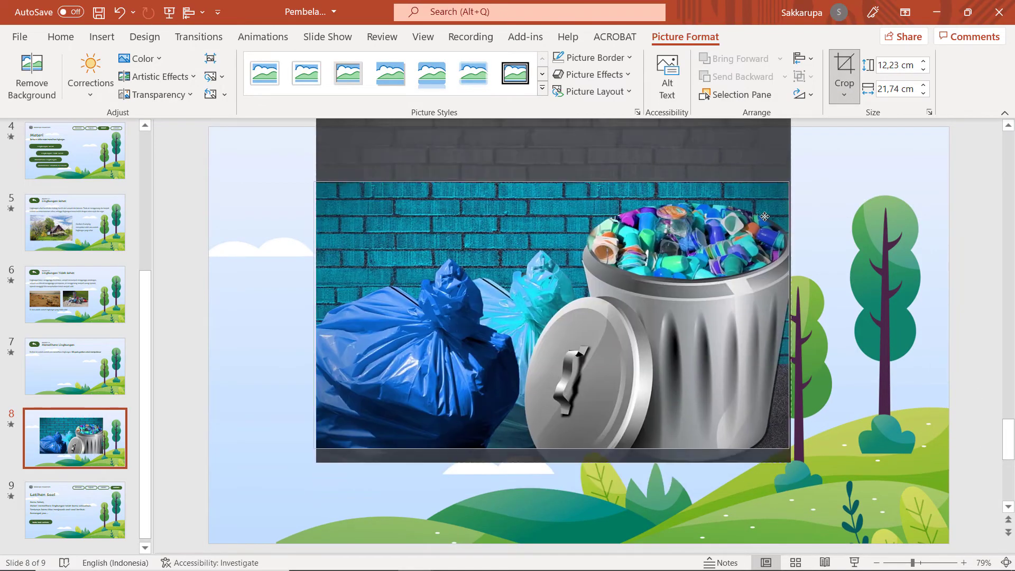
{"action": "left_click_drag", "start_coordinate": [766, 246], "coordinate": [768, 220]}
{"action": "left_click_drag", "start_coordinate": [789, 463], "coordinate": [796, 469]}
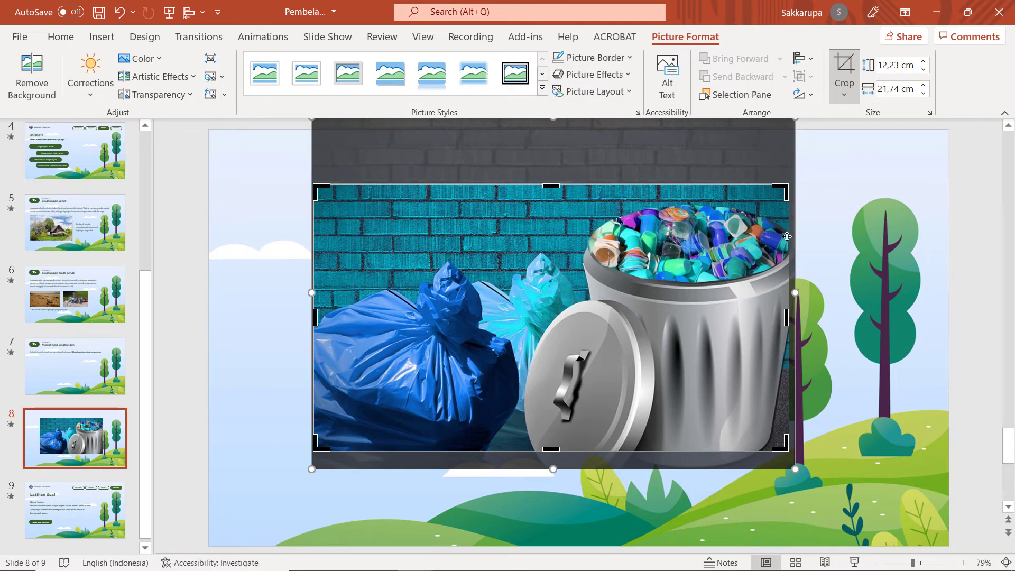
{"action": "left_click", "coordinate": [820, 249]}
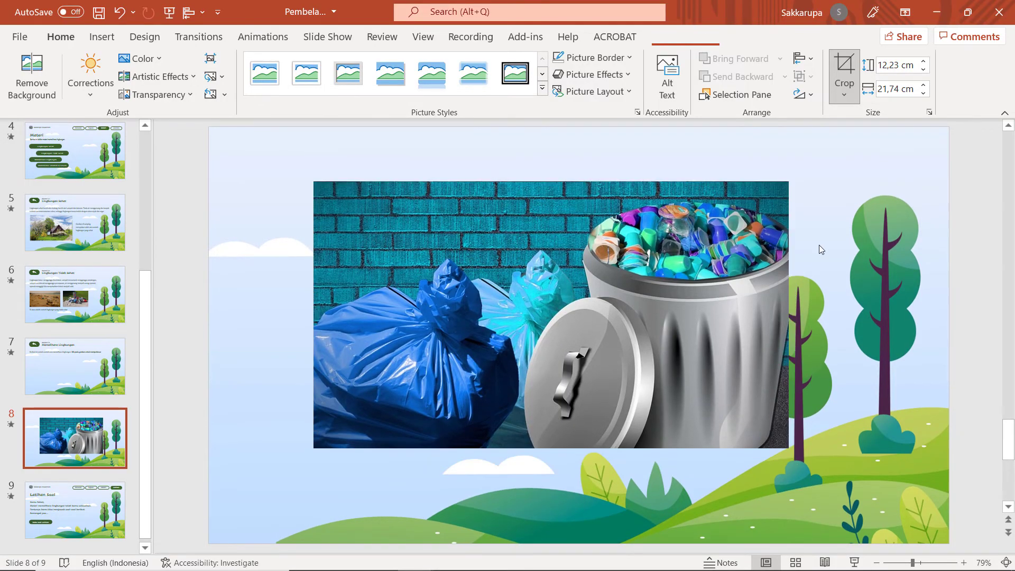
Move and stretch the cropped picture to cover the whole slide.
{"action": "left_click_drag", "start_coordinate": [671, 246], "coordinate": [570, 191]}
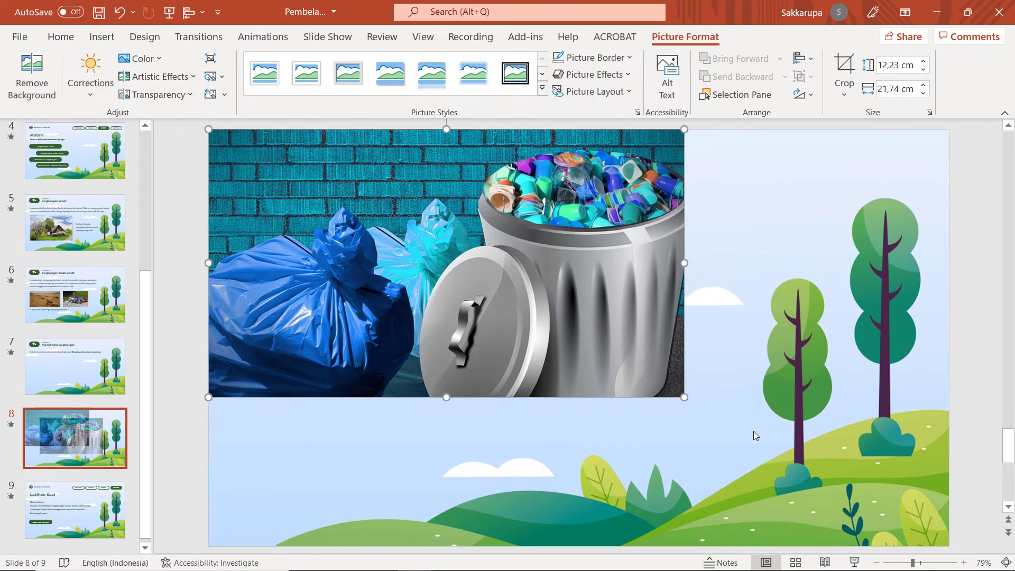
{"action": "left_click_drag", "start_coordinate": [684, 394], "coordinate": [857, 534]}
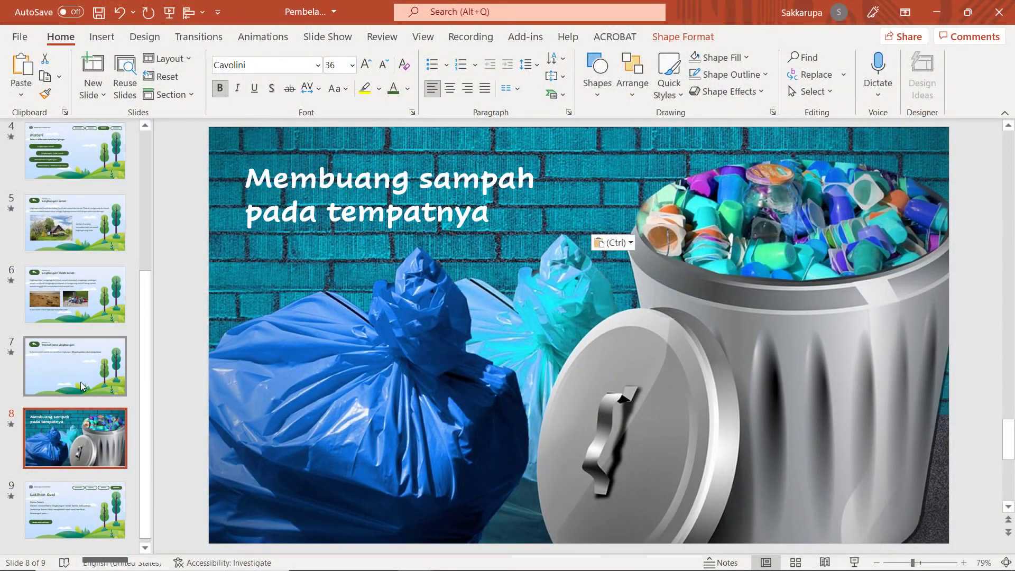
{"action": "scroll", "coordinate": [82, 386], "scroll_direction": "down", "scroll_amount": 1}
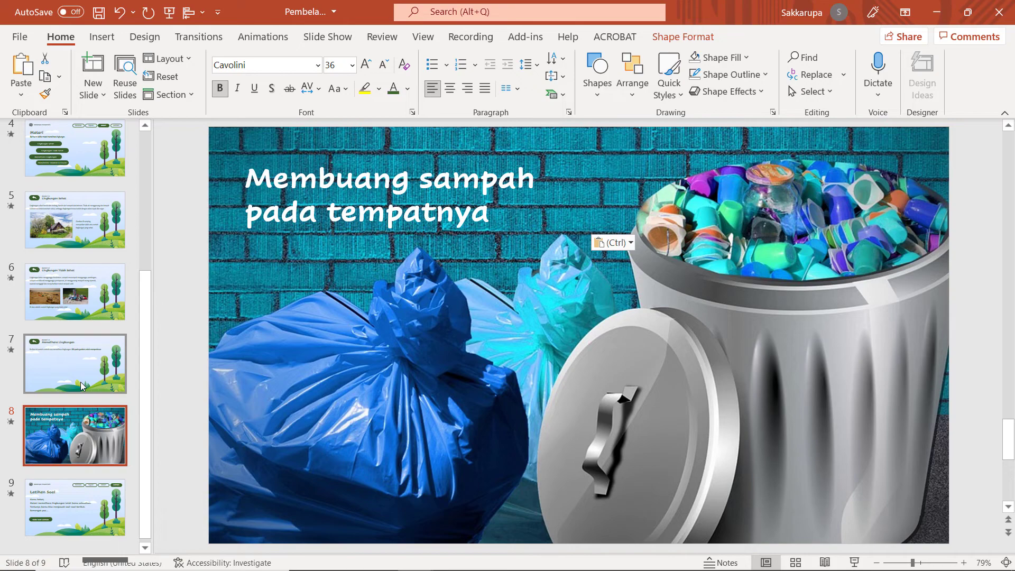
{"action": "scroll", "coordinate": [82, 385], "scroll_direction": "down", "scroll_amount": 1}
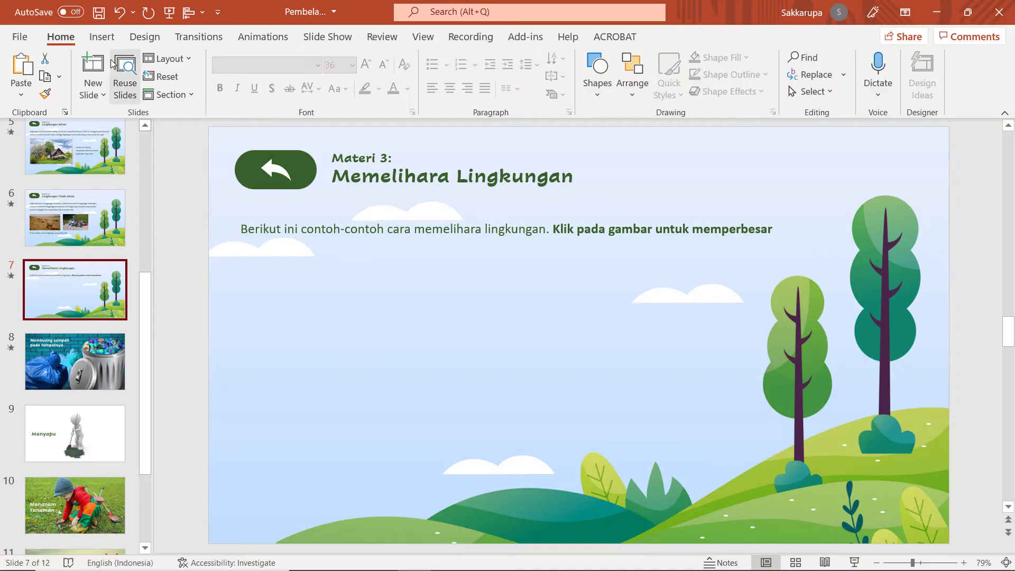
Insert Slide Zooms of slides 8, 9, 10 and 11 onto the Materi 3 slide.
{"action": "left_click", "coordinate": [102, 37]}
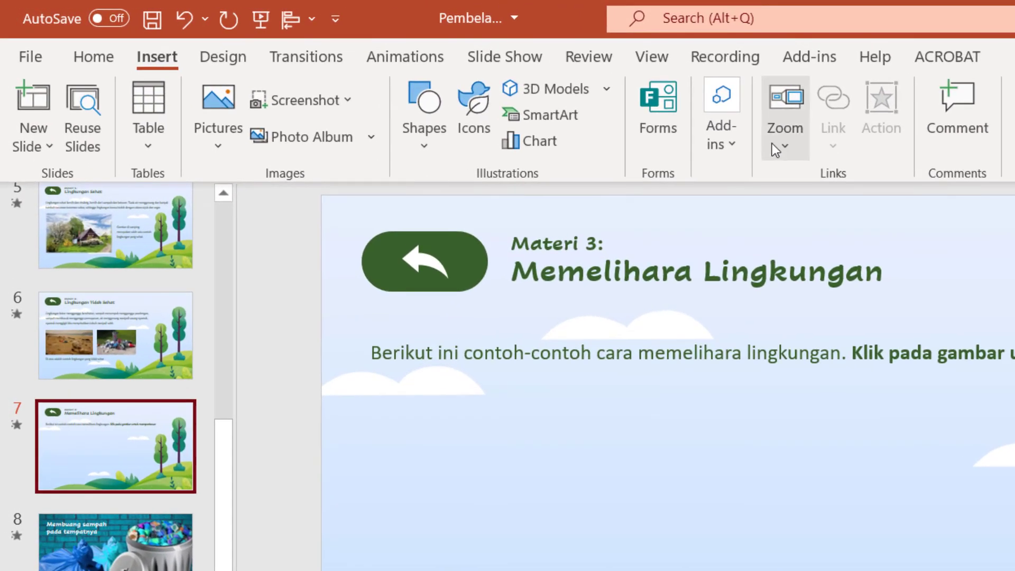
{"action": "left_click", "coordinate": [769, 142]}
{"action": "left_click", "coordinate": [841, 245]}
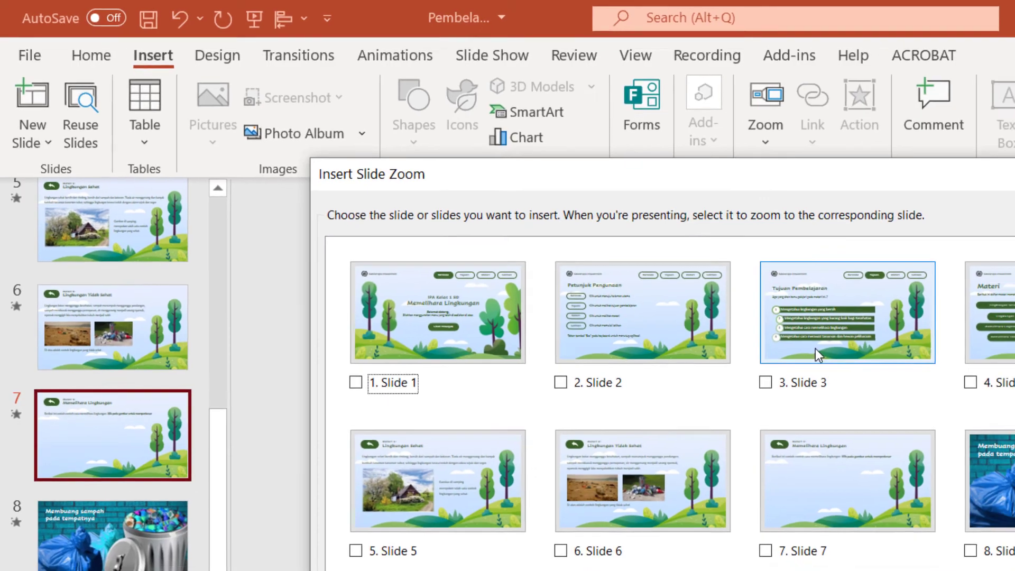
{"action": "scroll", "coordinate": [804, 284], "scroll_direction": "down", "scroll_amount": 3}
{"action": "left_click", "coordinate": [804, 284]}
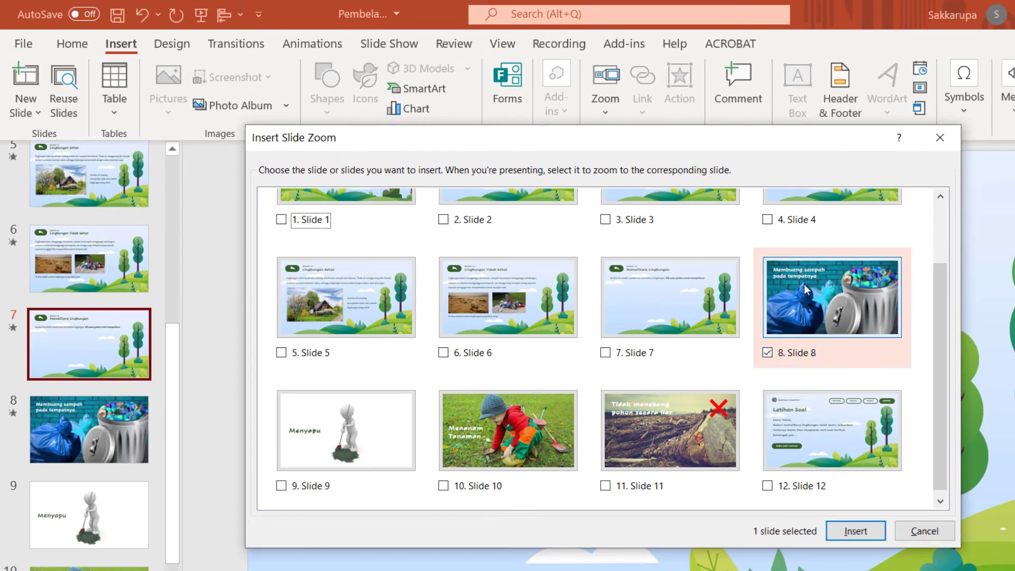
{"action": "left_click", "coordinate": [347, 431]}
{"action": "left_click", "coordinate": [455, 430]}
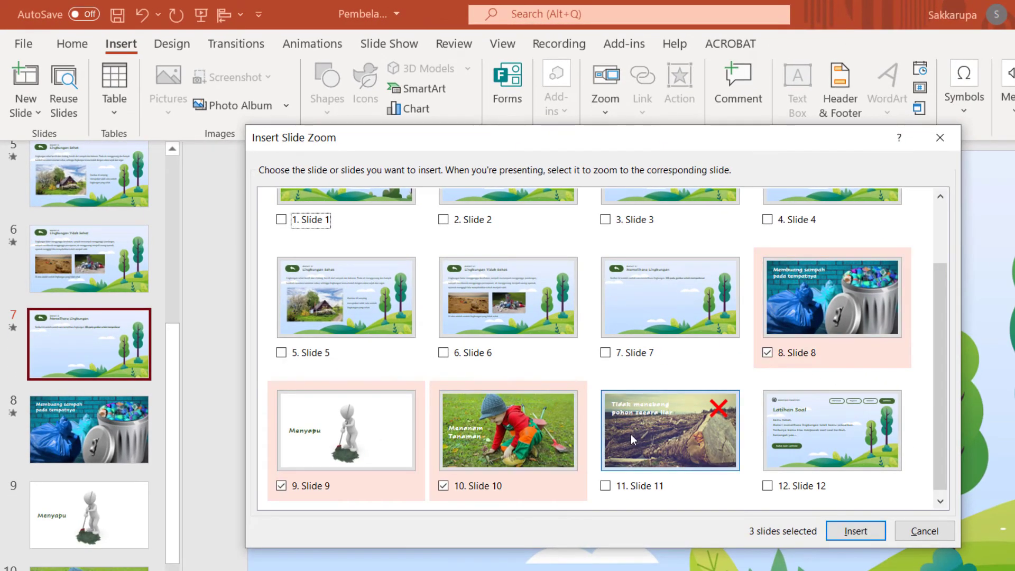
{"action": "left_click", "coordinate": [630, 433]}
{"action": "left_click", "coordinate": [836, 531]}
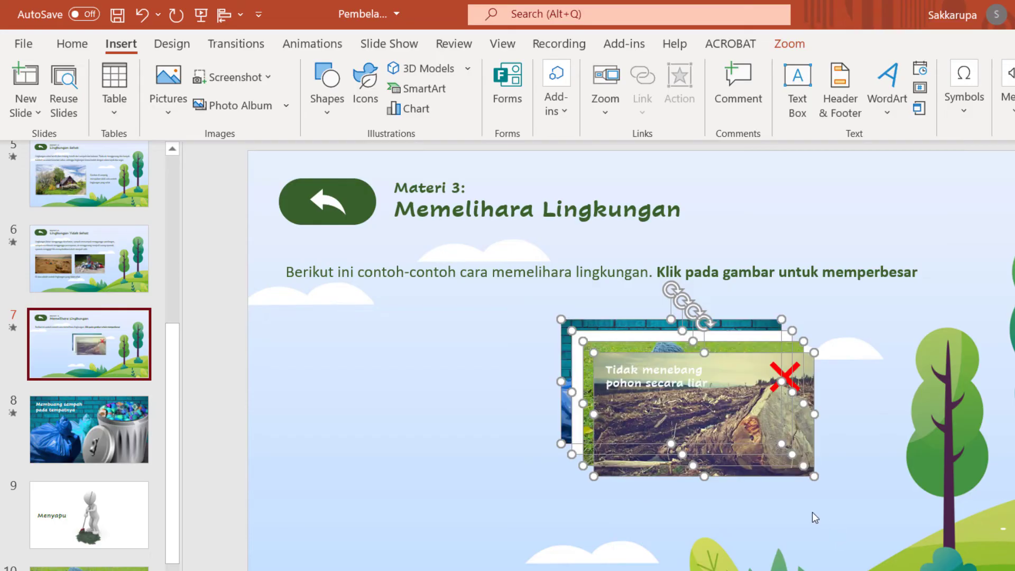
Arrange the four zoom thumbnails into a two-by-two grid.
{"action": "left_click_drag", "start_coordinate": [717, 454], "coordinate": [796, 523]}
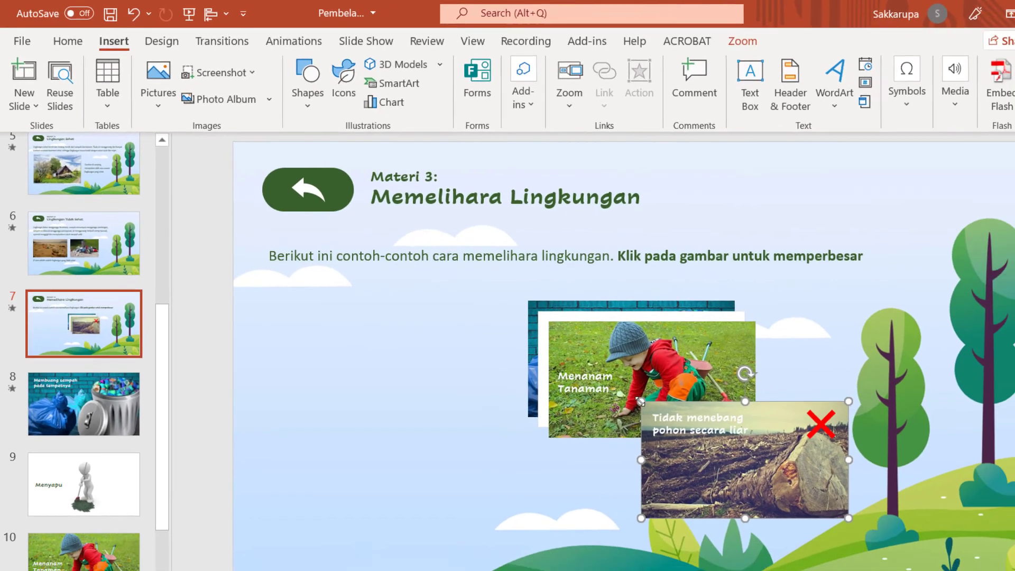
{"action": "left_click_drag", "start_coordinate": [520, 263], "coordinate": [535, 356]}
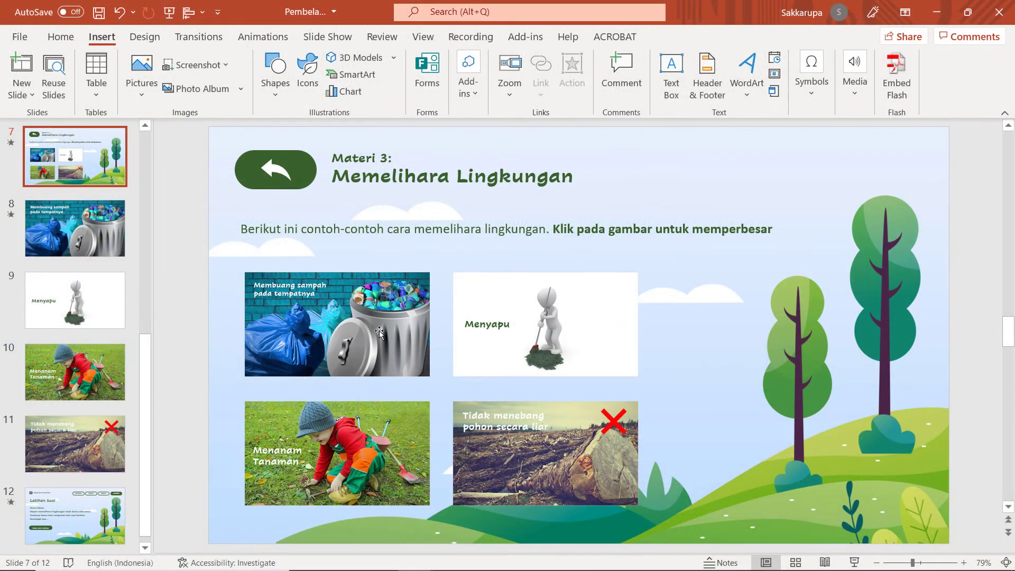
{"action": "left_click", "coordinate": [379, 331]}
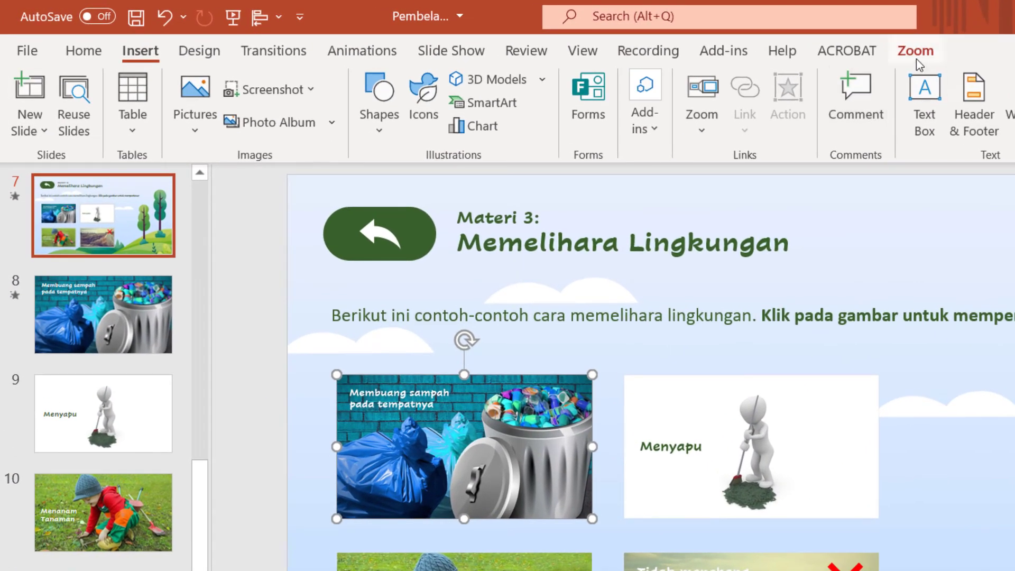
Enable Return to Zoom on the slide 8–11 zooms, then go to slide 4.
{"action": "left_click", "coordinate": [916, 51]}
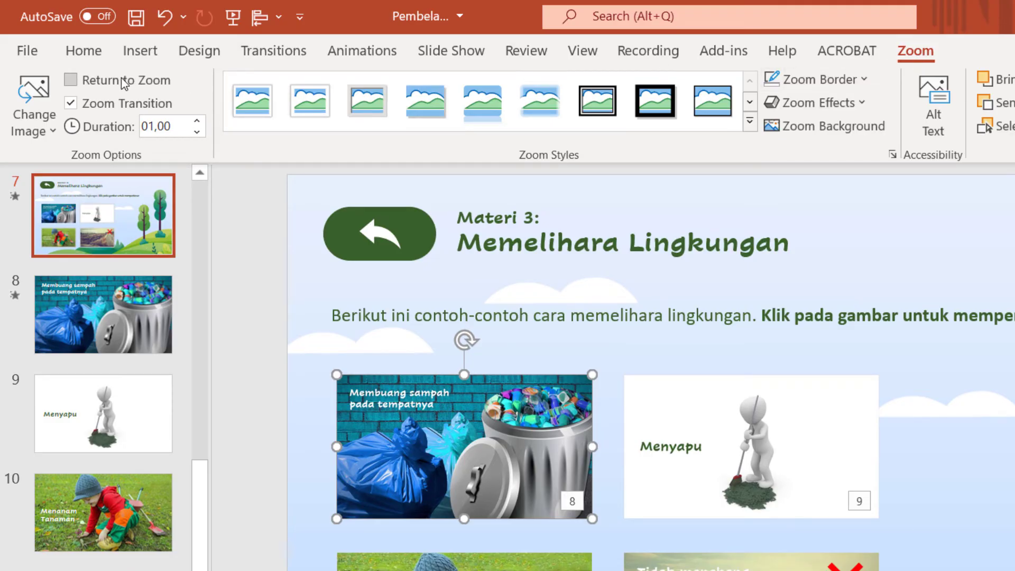
{"action": "left_click", "coordinate": [70, 80]}
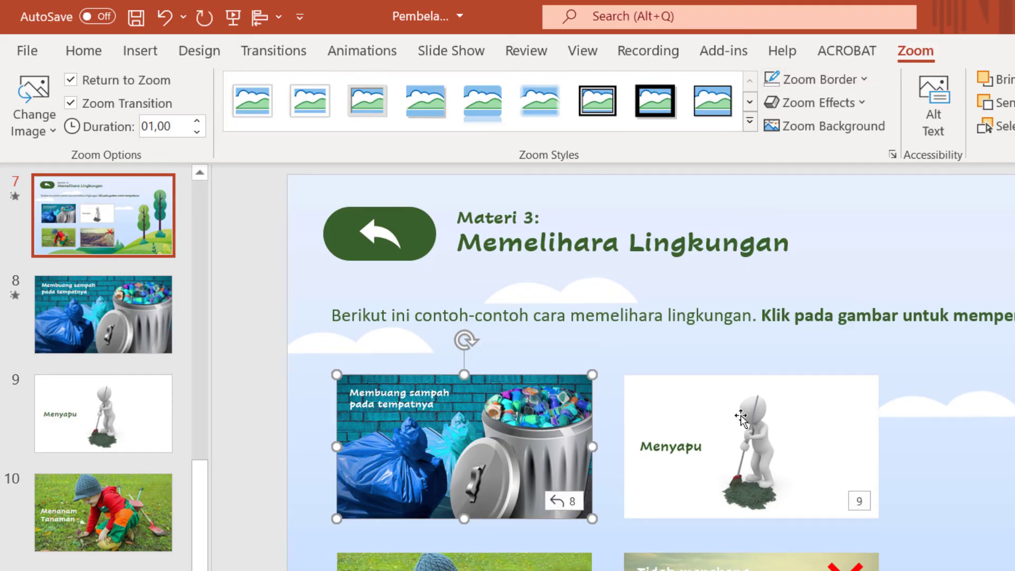
{"action": "left_click", "coordinate": [741, 417]}
{"action": "left_click", "coordinate": [131, 80]}
{"action": "left_click", "coordinate": [442, 561]}
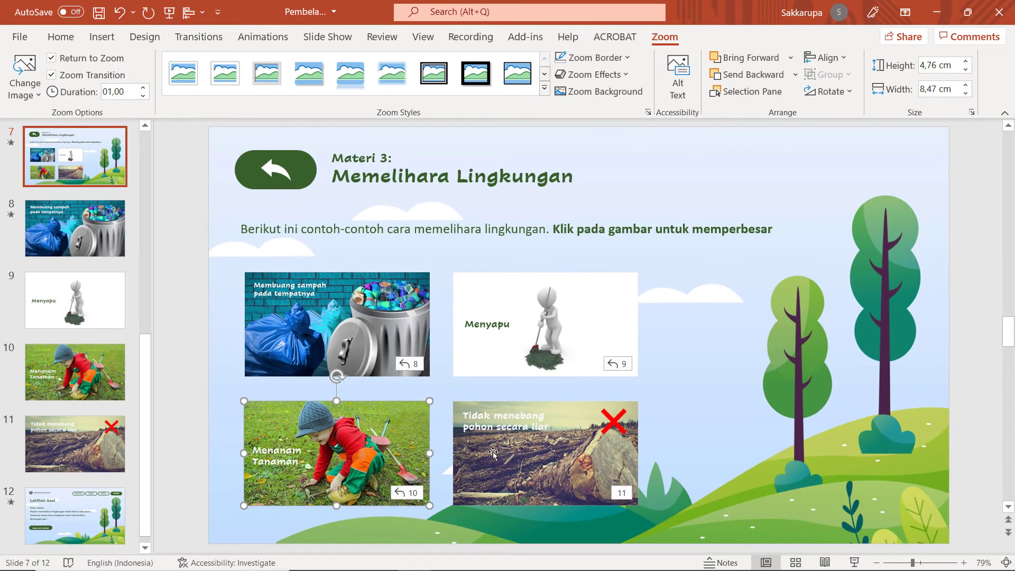
{"action": "left_click", "coordinate": [493, 453]}
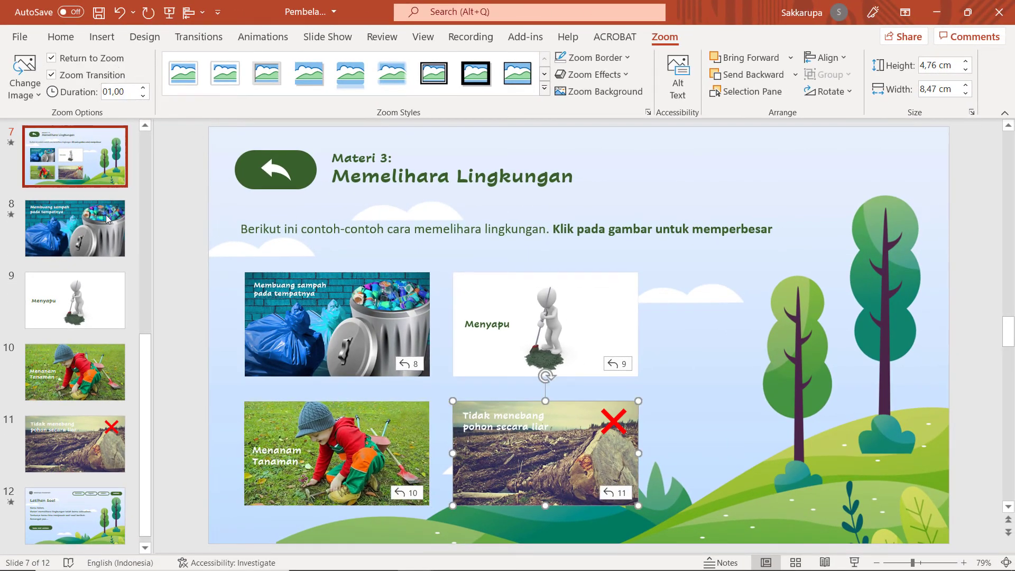
{"action": "scroll", "coordinate": [76, 264], "scroll_direction": "up", "scroll_amount": 1}
{"action": "left_click", "coordinate": [76, 317]}
{"action": "scroll", "coordinate": [76, 317], "scroll_direction": "up", "scroll_amount": 3}
{"action": "left_click", "coordinate": [75, 238]}
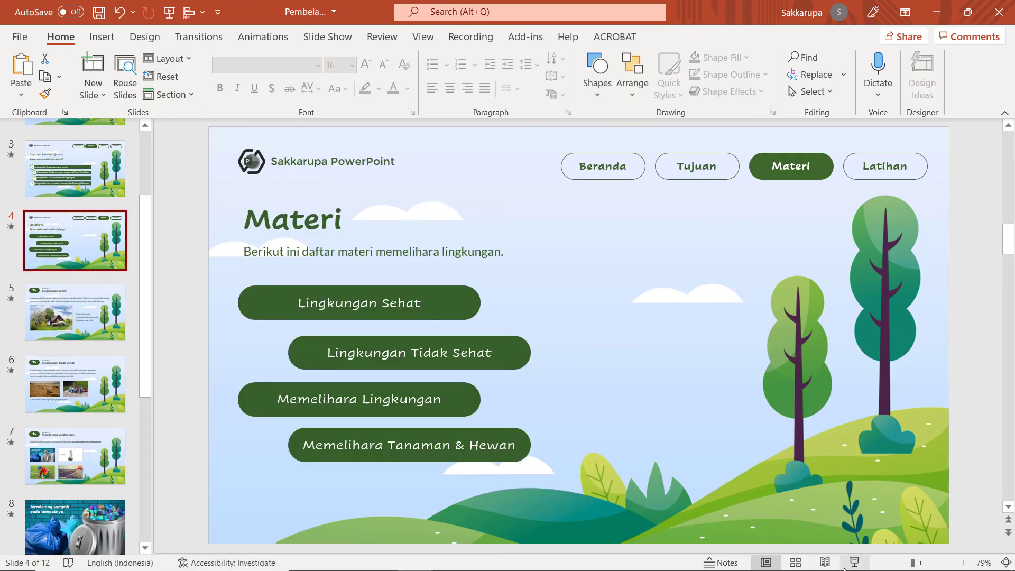
Present from Materi, testing each menu link and back arrow, ending on the trash-bin zoom.
{"action": "left_click", "coordinate": [855, 562]}
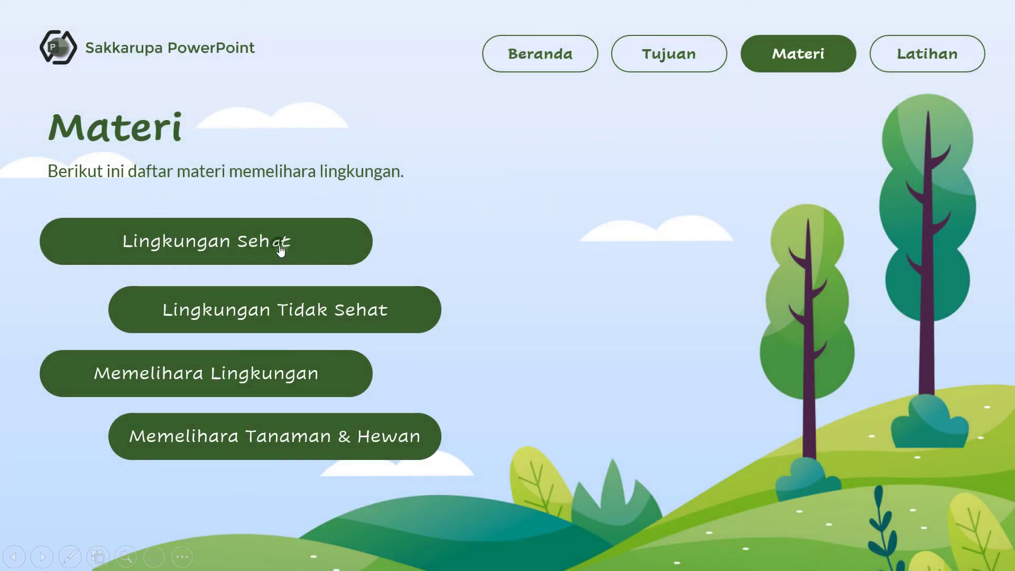
{"action": "left_click", "coordinate": [281, 248]}
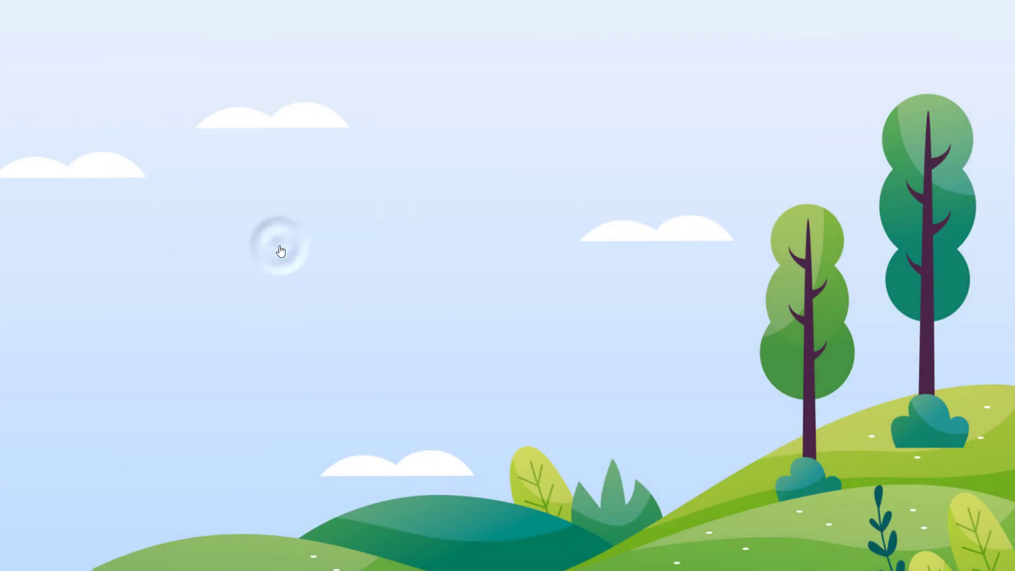
{"action": "left_click", "coordinate": [122, 74]}
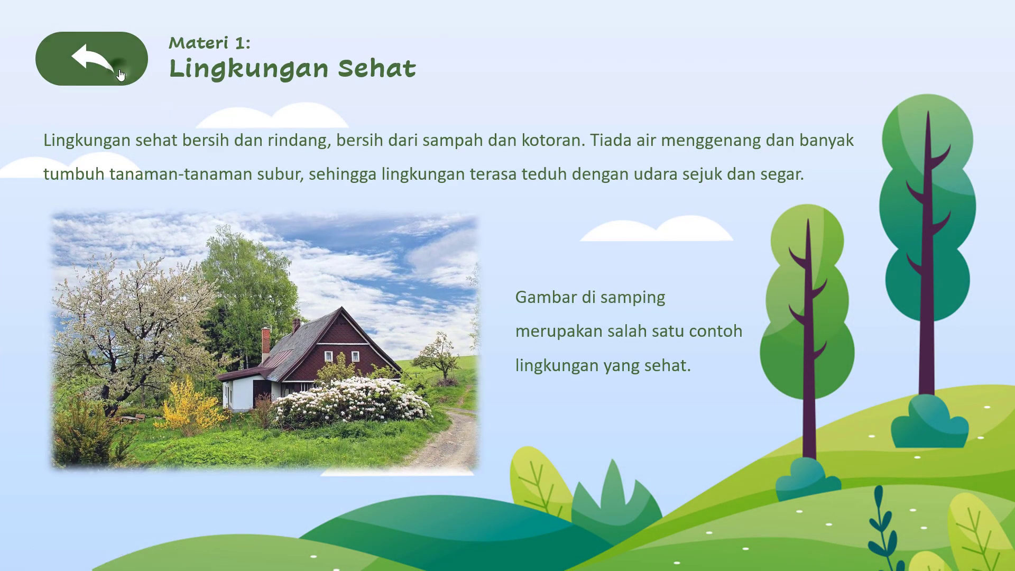
{"action": "left_click", "coordinate": [315, 308]}
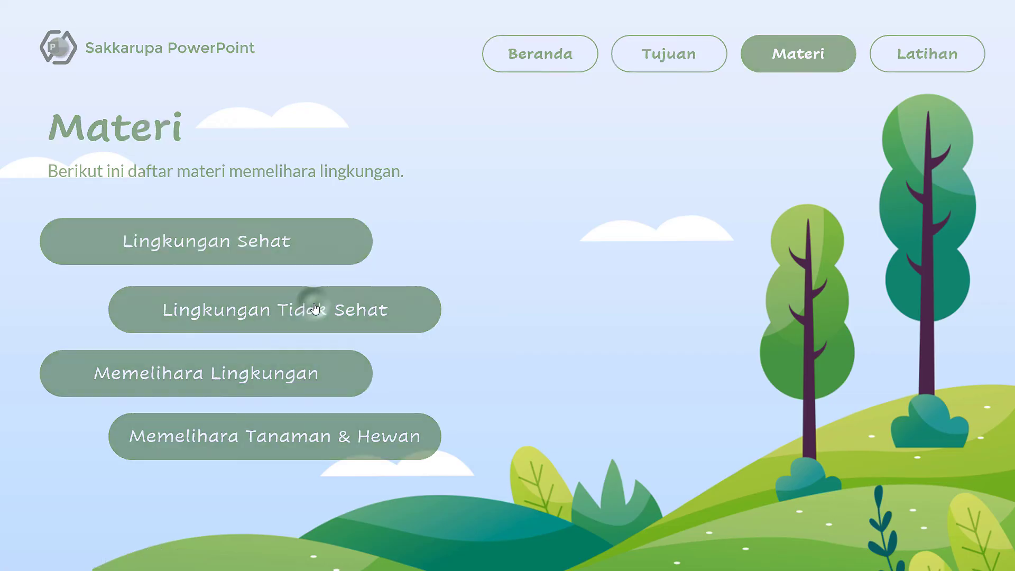
{"action": "left_click", "coordinate": [120, 79]}
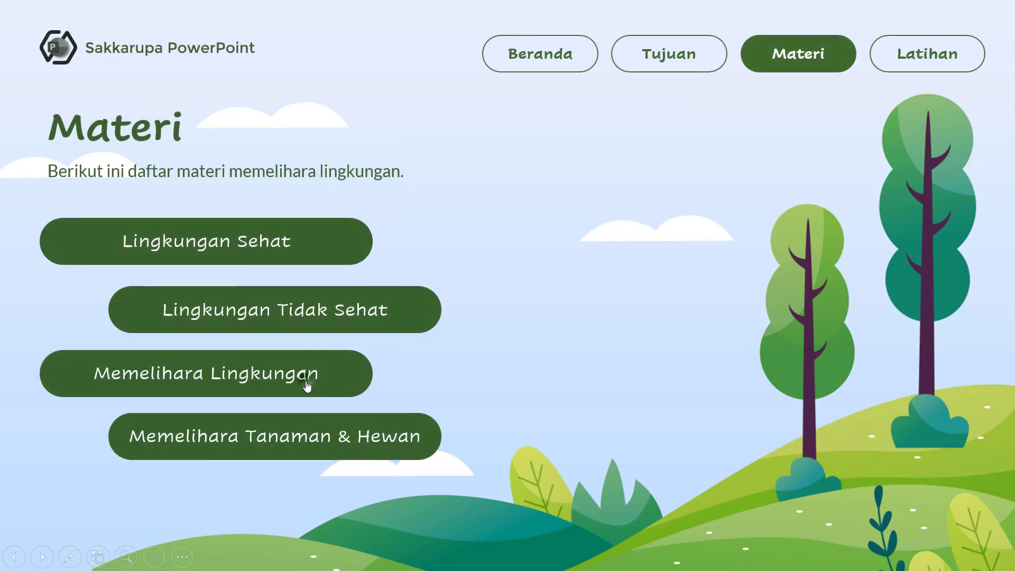
{"action": "left_click", "coordinate": [307, 385]}
{"action": "left_click", "coordinate": [229, 288]}
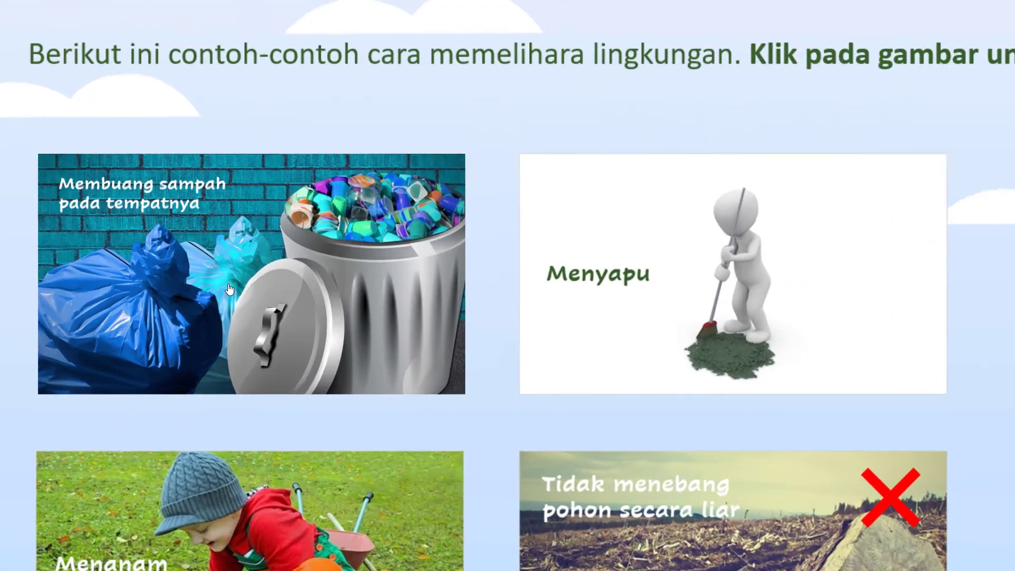
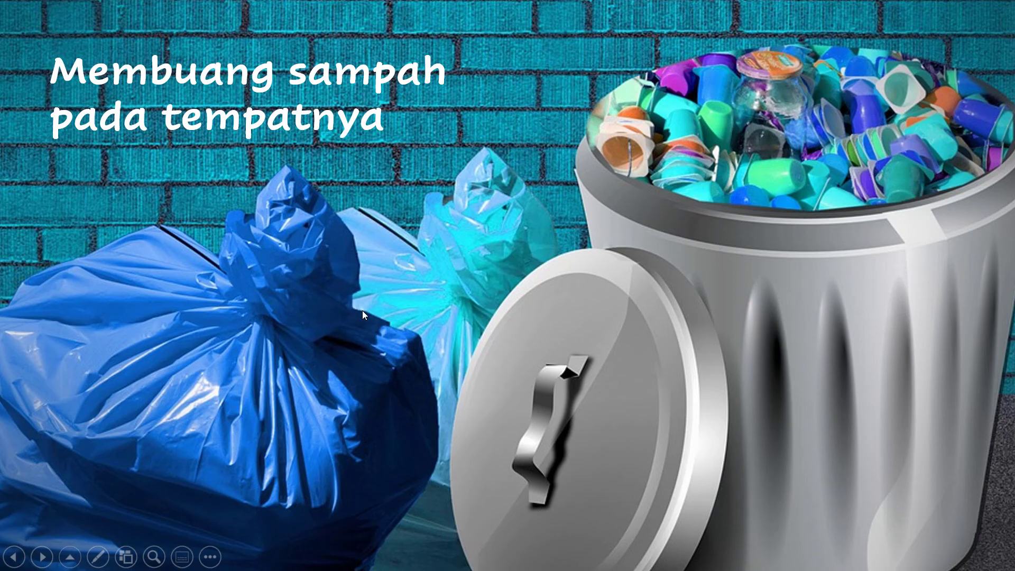
Exit the slide show and select picture slides 8 through 11 to set their transition.
{"action": "key", "text": "Escape"}
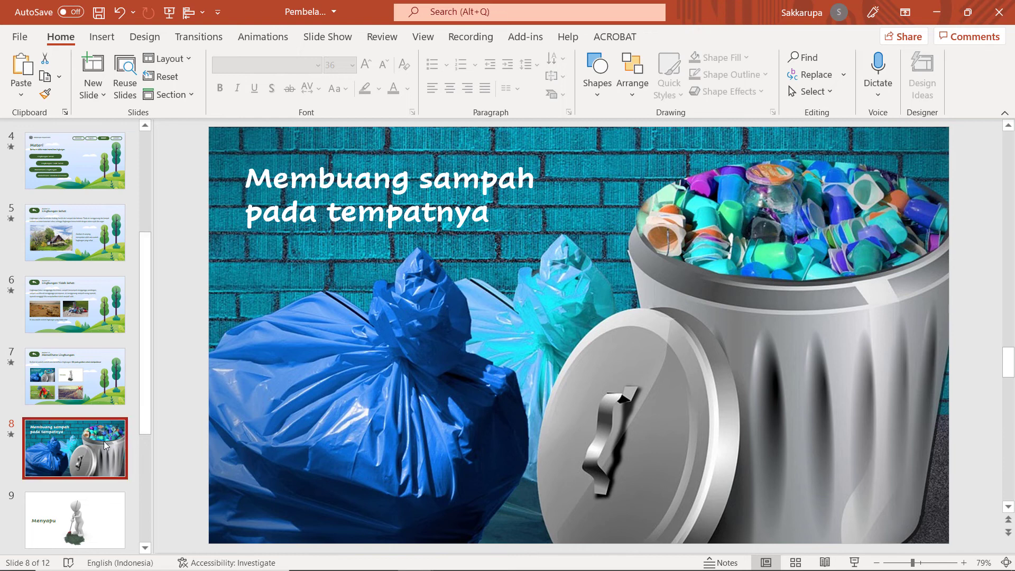
{"action": "scroll", "coordinate": [86, 447], "scroll_direction": "down", "scroll_amount": 3}
{"action": "scroll", "coordinate": [86, 446], "scroll_direction": "down", "scroll_amount": 1}
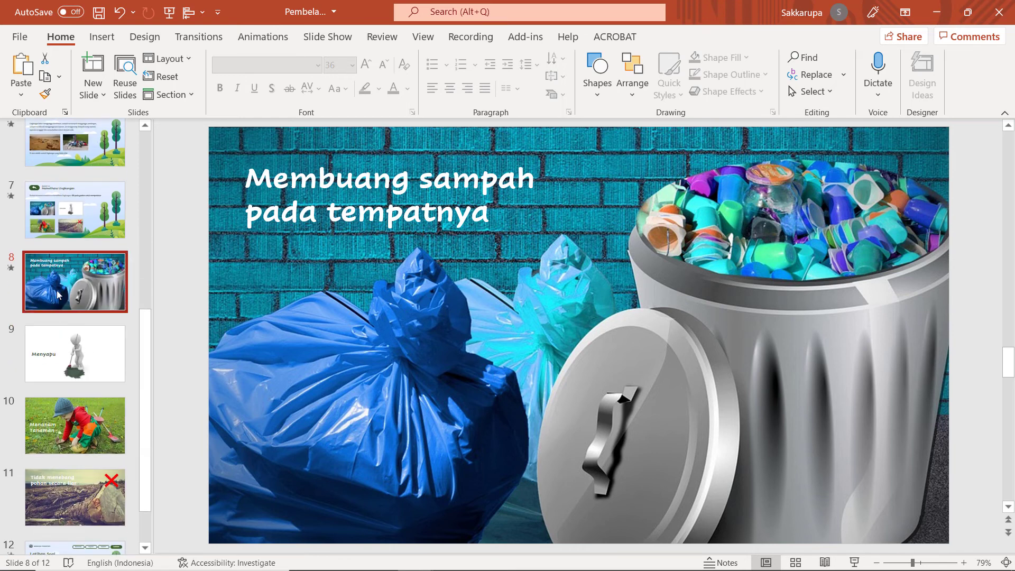
{"action": "scroll", "coordinate": [76, 432], "scroll_direction": "down", "scroll_amount": 1}
{"action": "left_click", "coordinate": [83, 464], "text": "shift"}
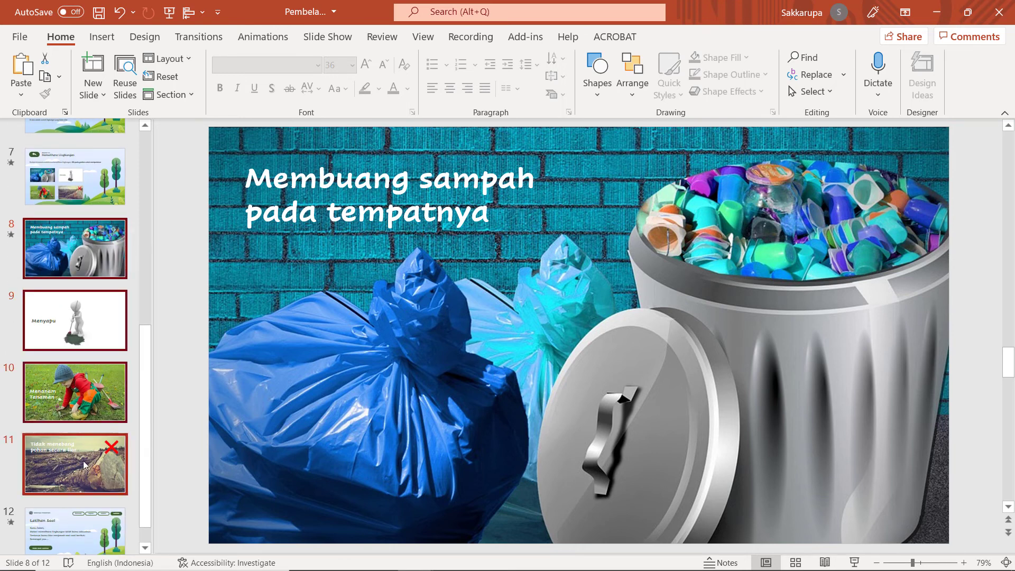
{"action": "left_click", "coordinate": [198, 37]}
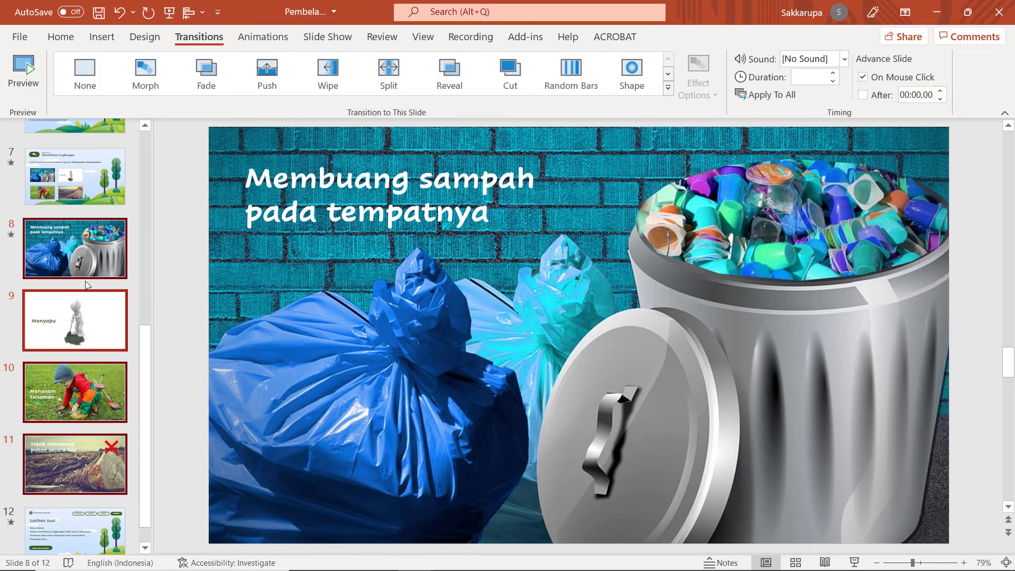
Apply Morph to slides 8–11, then start the slide show from slide 7.
{"action": "left_click", "coordinate": [164, 283]}
{"action": "scroll", "coordinate": [67, 287], "scroll_direction": "up", "scroll_amount": 2}
{"action": "left_click", "coordinate": [74, 243]}
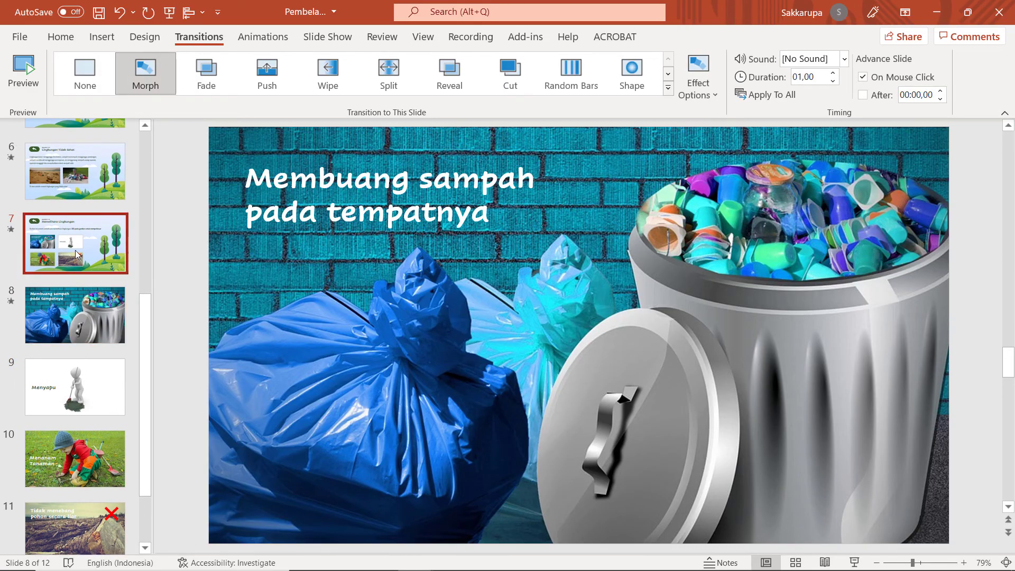
{"action": "left_click", "coordinate": [855, 563]}
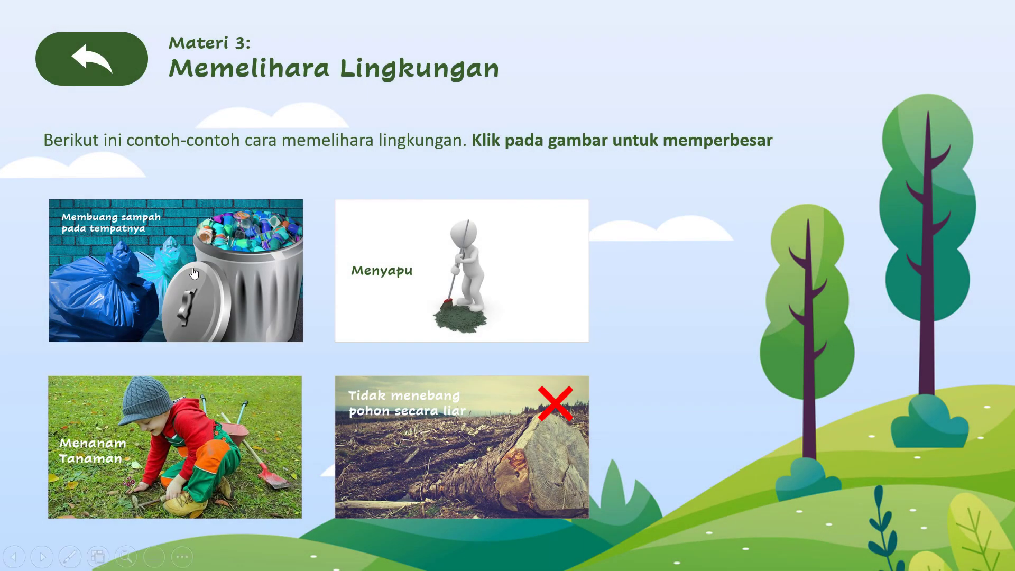
Test the zoom on the trash bin, Menyapu, Menanam Tanaman and Tidak menebang pohon pictures.
{"action": "left_click", "coordinate": [193, 271]}
{"action": "left_click", "coordinate": [374, 273]}
{"action": "left_click", "coordinate": [750, 229]}
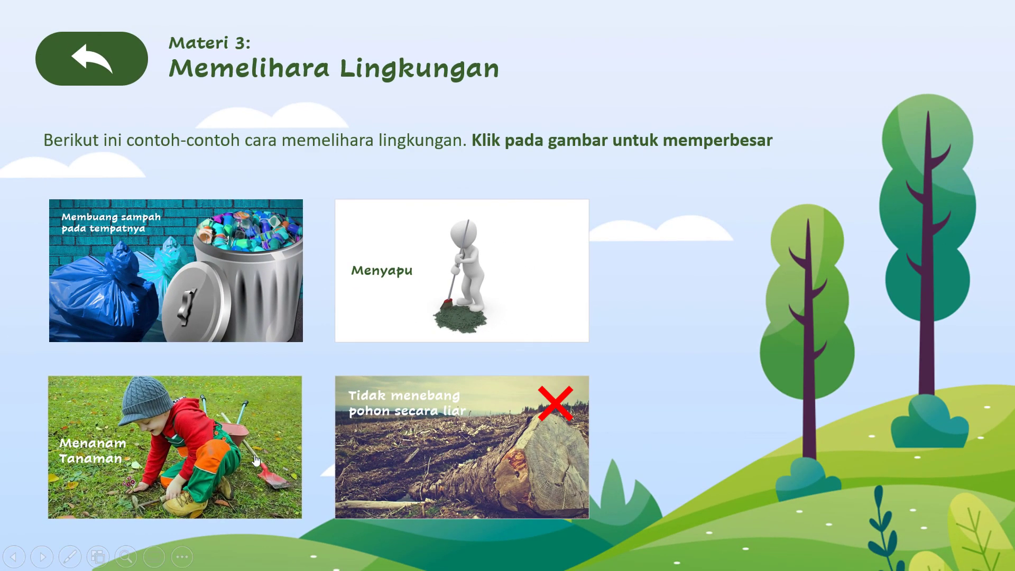
{"action": "left_click", "coordinate": [256, 460]}
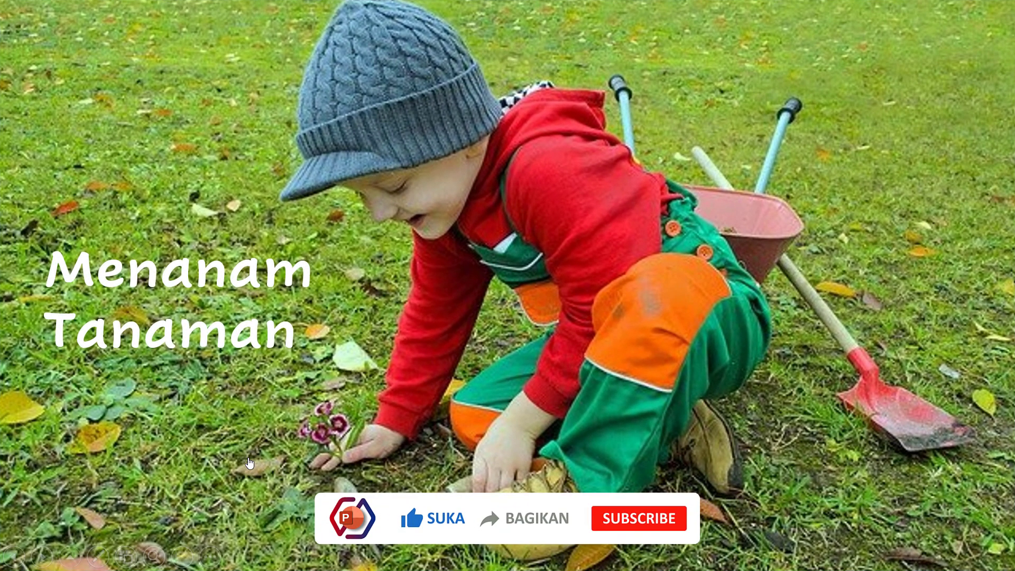
{"action": "left_click", "coordinate": [248, 461]}
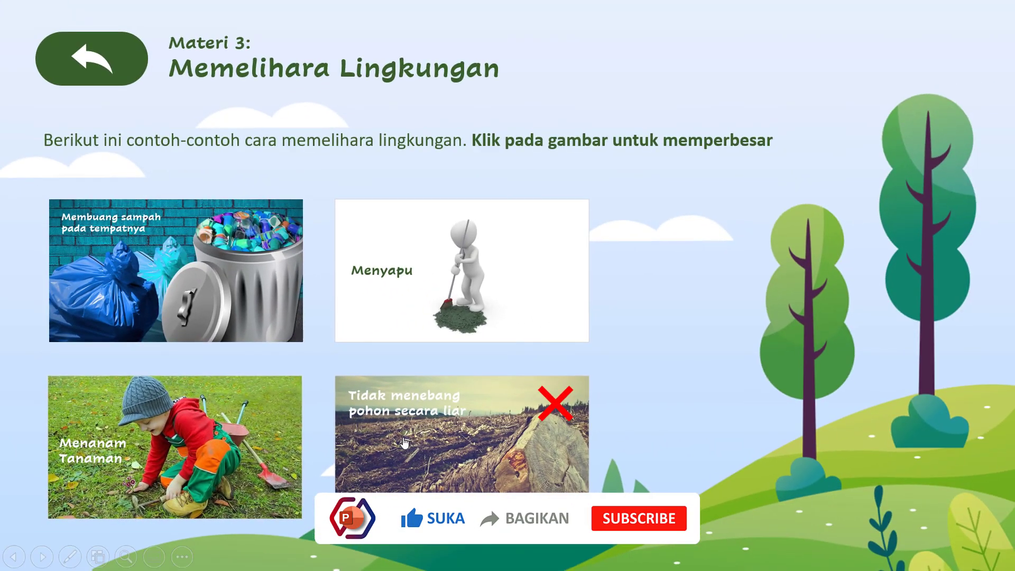
{"action": "left_click", "coordinate": [404, 442]}
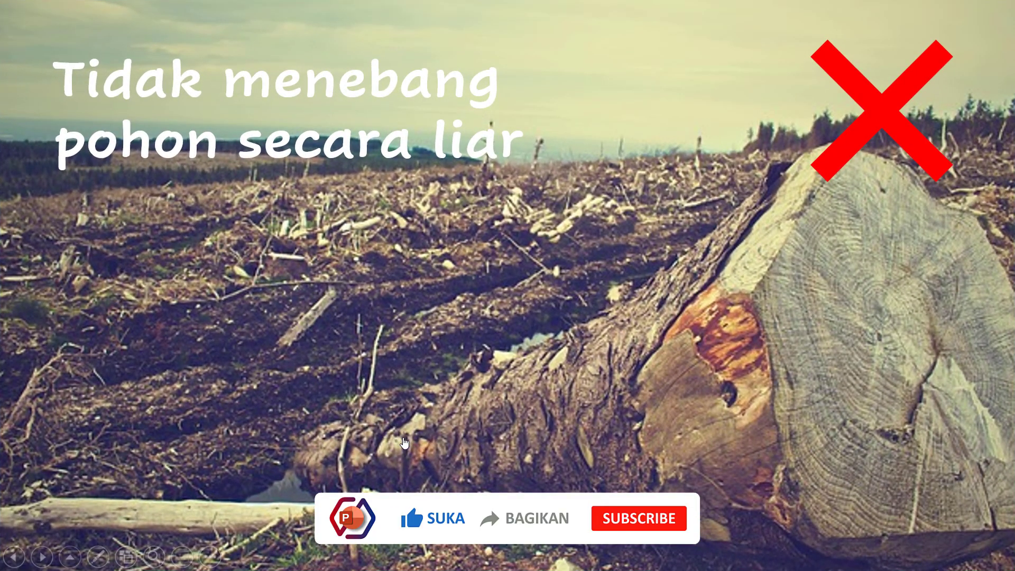
{"action": "left_click", "coordinate": [404, 442]}
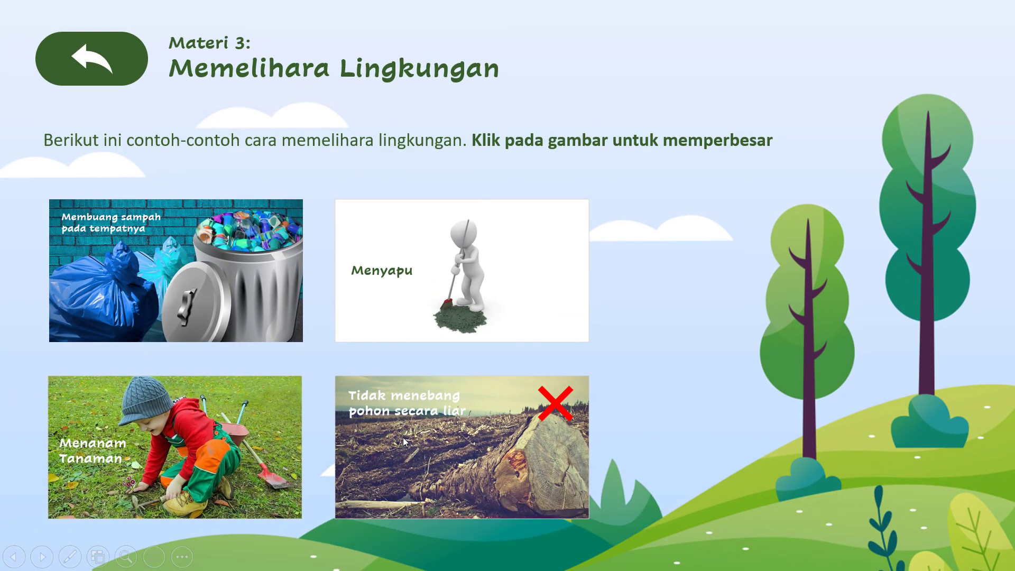
End the slide show and go to the Latihan Soal slide 13.
{"action": "key", "text": "Escape"}
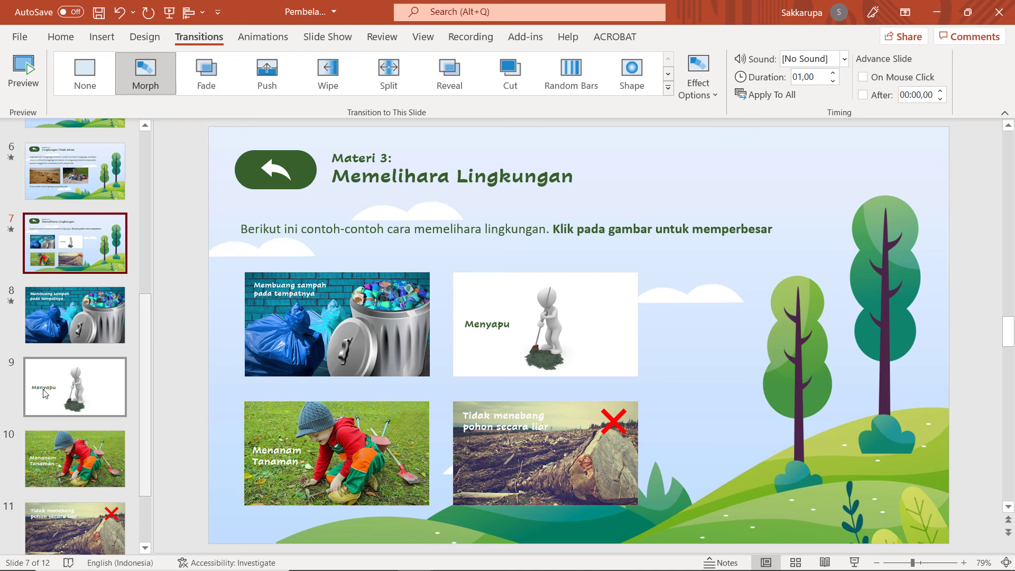
{"action": "scroll", "coordinate": [35, 394], "scroll_direction": "down", "scroll_amount": 3}
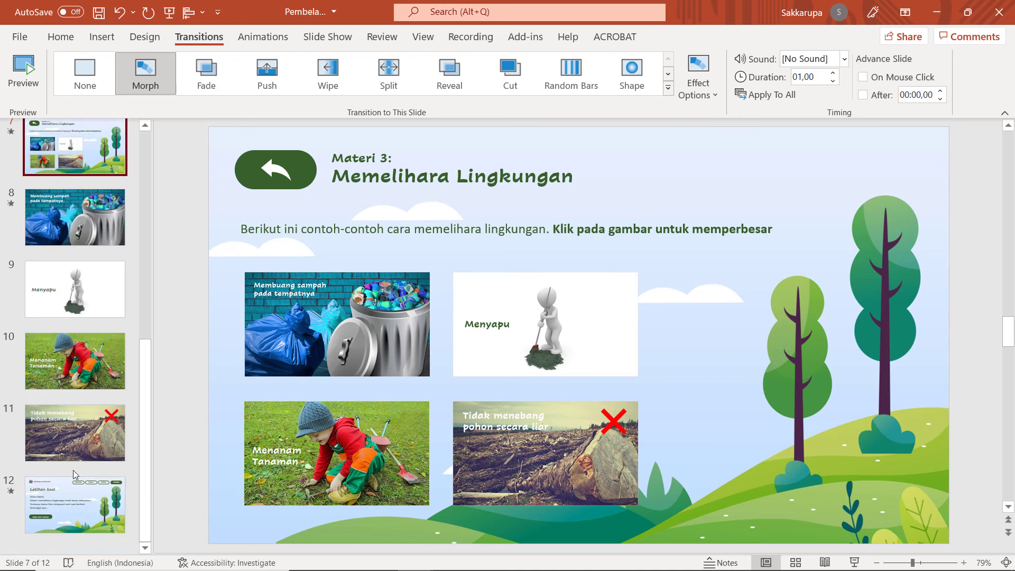
{"action": "left_click", "coordinate": [78, 491]}
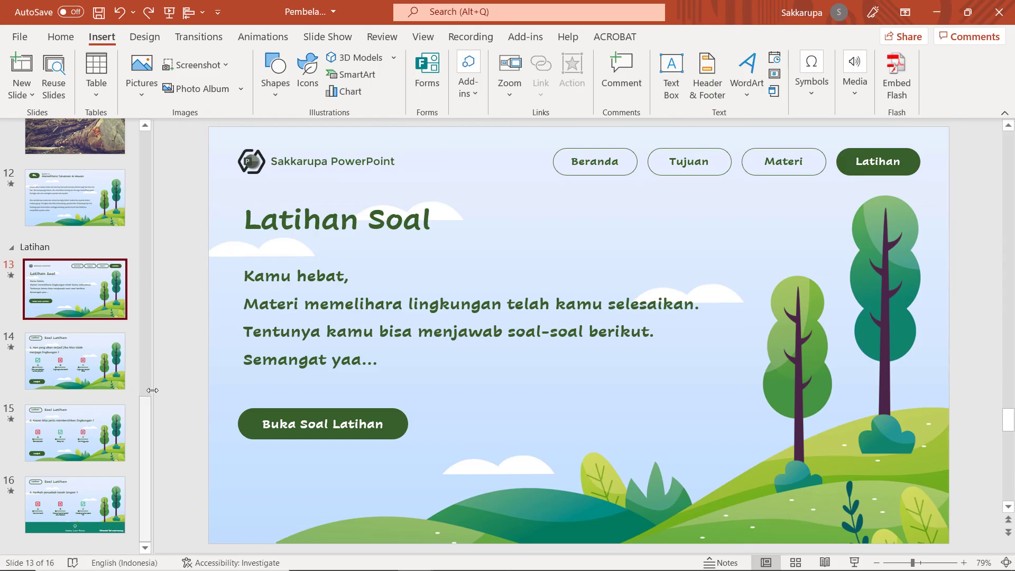
Verify the Buka Soal Latihan button links to the next slide, leaving it unchanged, and view slide 14.
{"action": "left_click", "coordinate": [335, 406]}
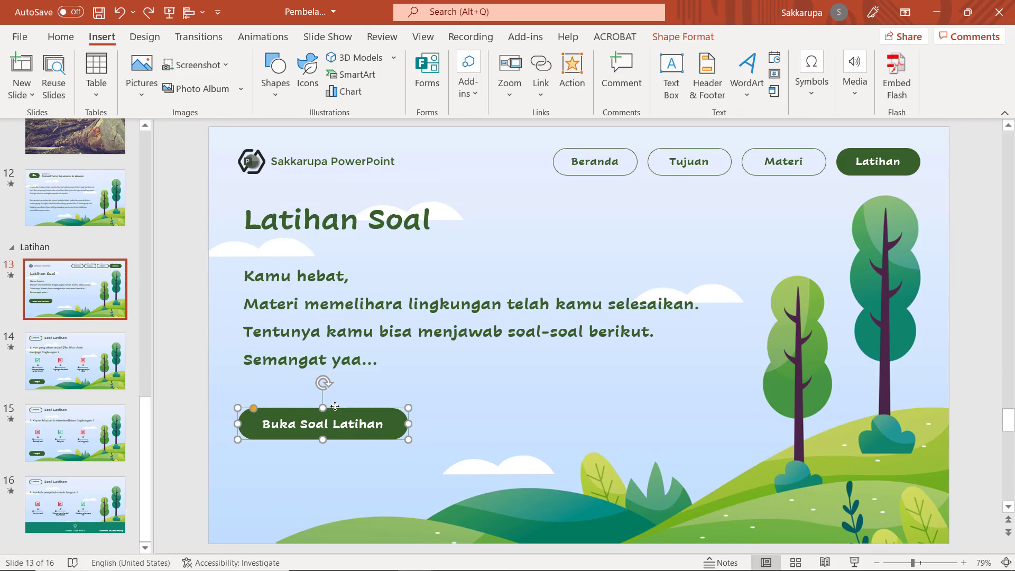
{"action": "left_click", "coordinate": [540, 66]}
{"action": "scroll", "coordinate": [415, 253], "scroll_direction": "up", "scroll_amount": 2}
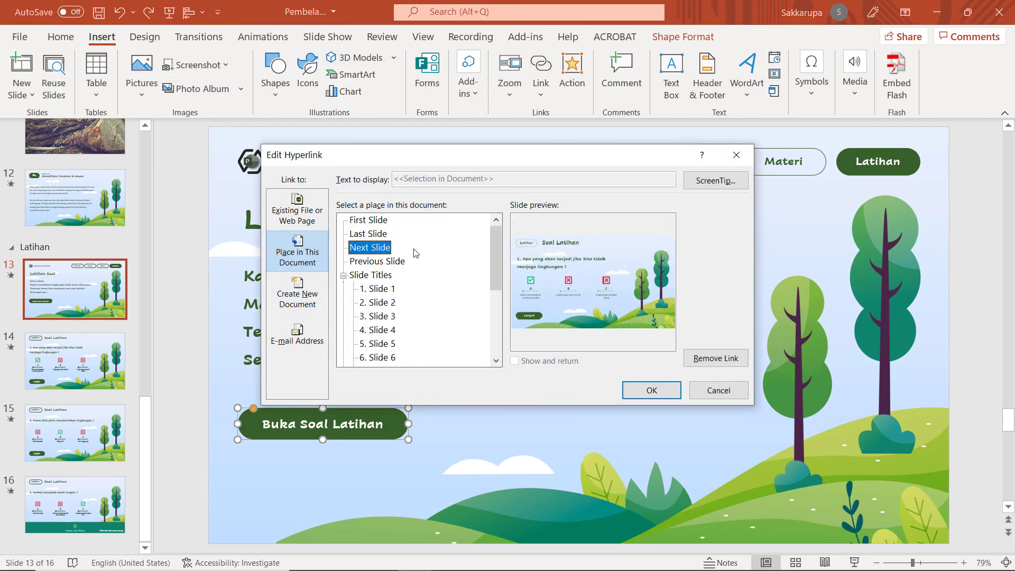
{"action": "left_click", "coordinate": [747, 391]}
{"action": "left_click", "coordinate": [74, 373]}
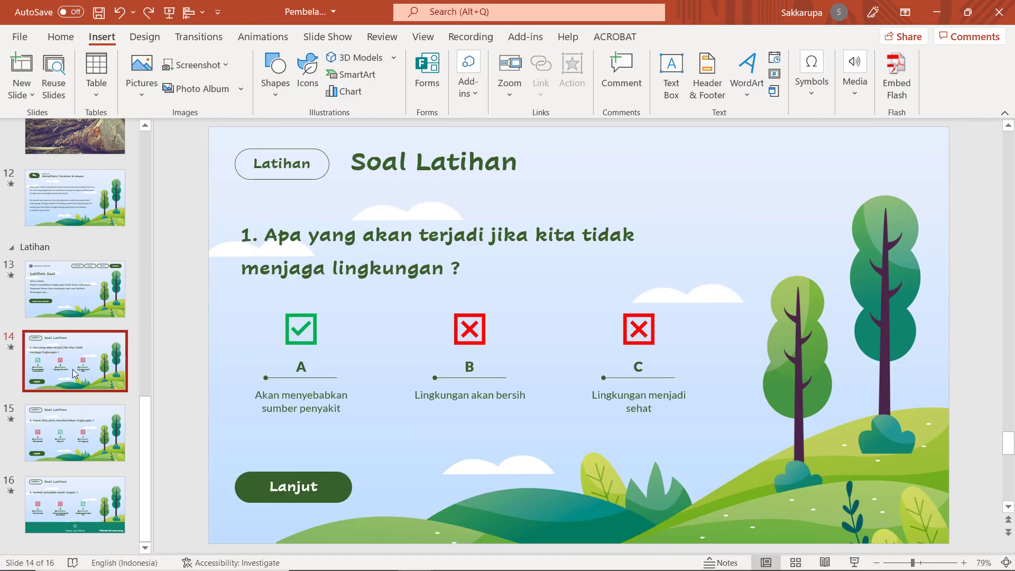
{"action": "left_click", "coordinate": [319, 234]}
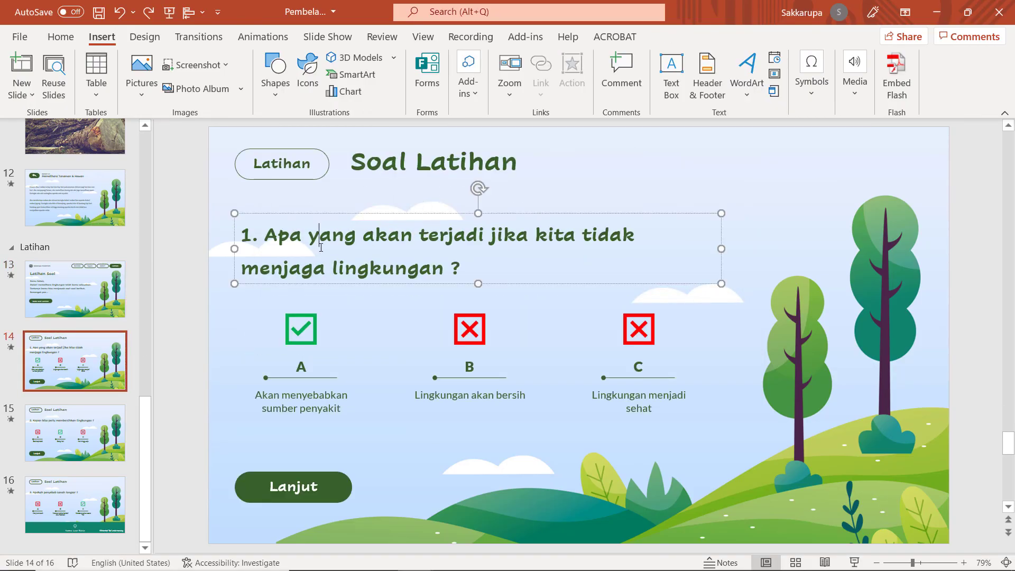
{"action": "left_click", "coordinate": [186, 263]}
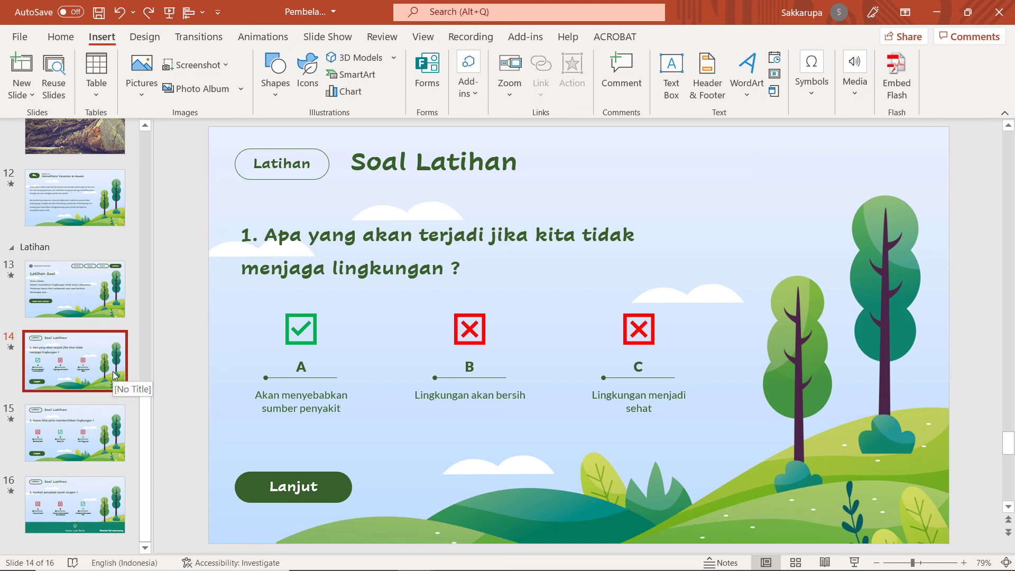
{"action": "left_click", "coordinate": [104, 424]}
{"action": "left_click", "coordinate": [108, 486]}
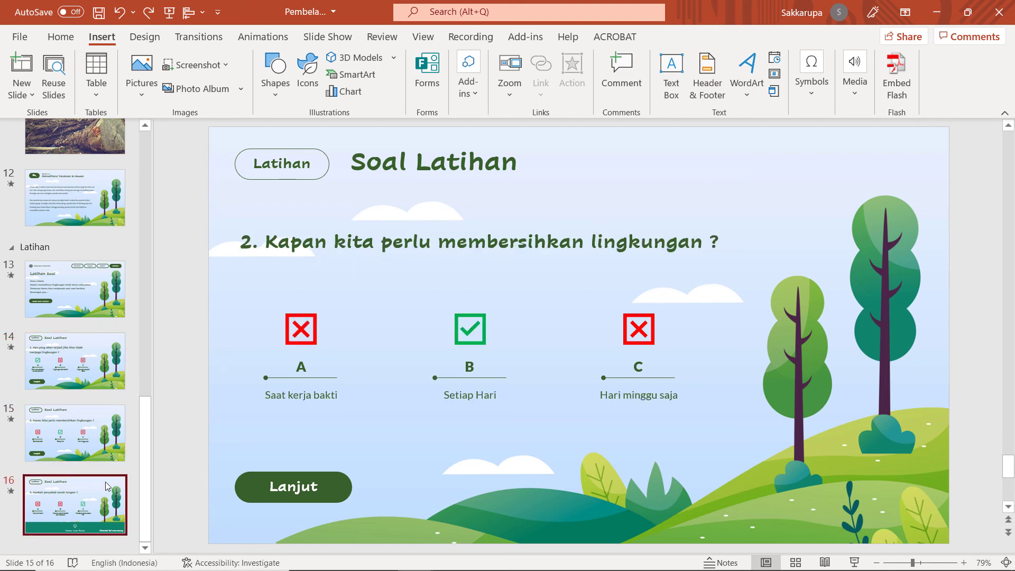
{"action": "left_click", "coordinate": [97, 382]}
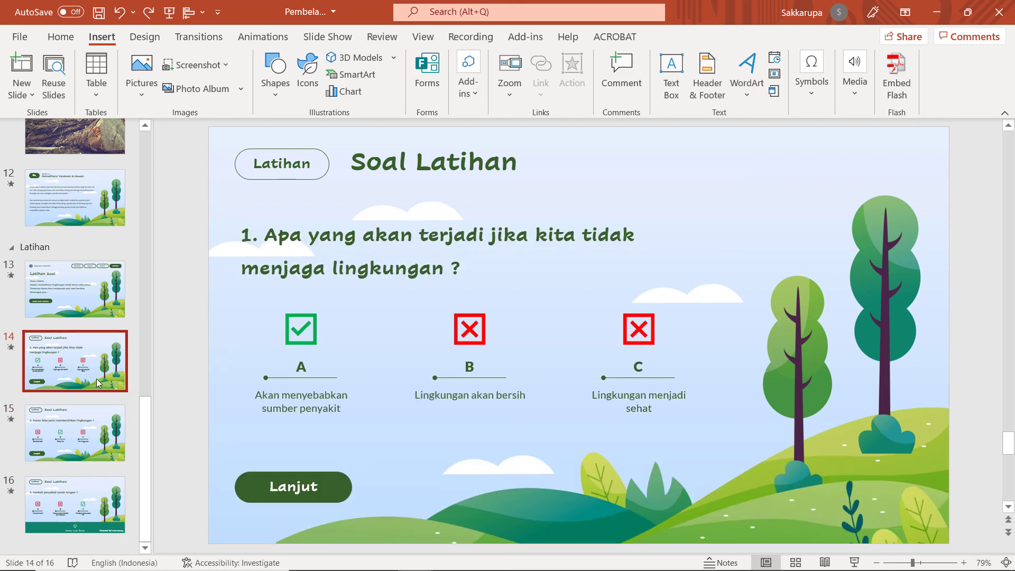